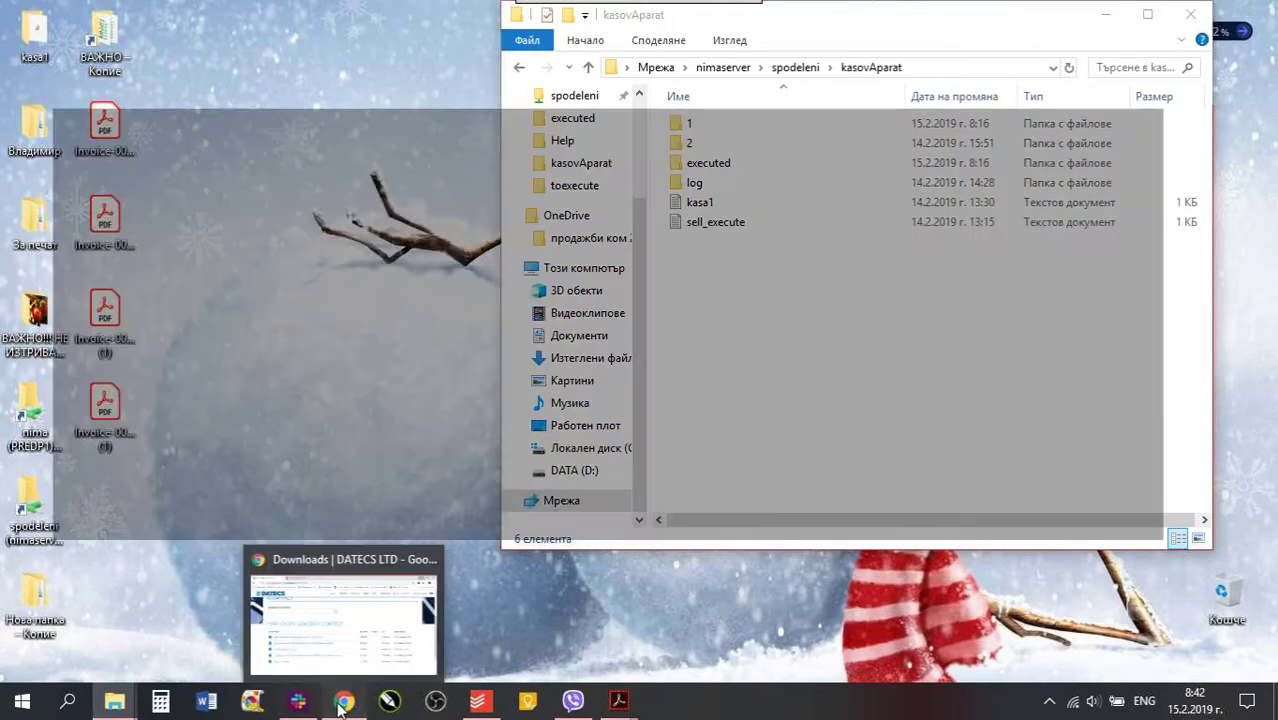
# Switch to the Datecs downloads page in Chrome and check the page address and the date added for FPrint Windows v3.1.4.82.
pyautogui.click(342, 702)
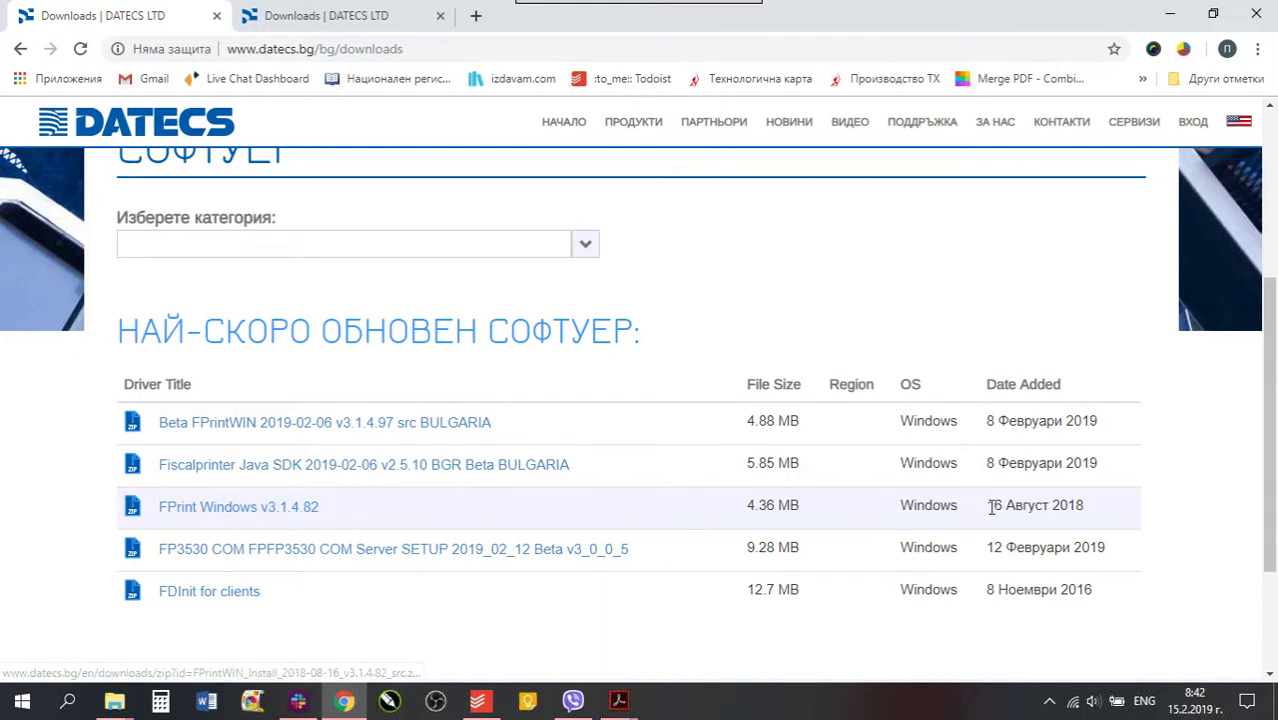
pyautogui.moveTo(984, 506); pyautogui.dragTo(1116, 512)
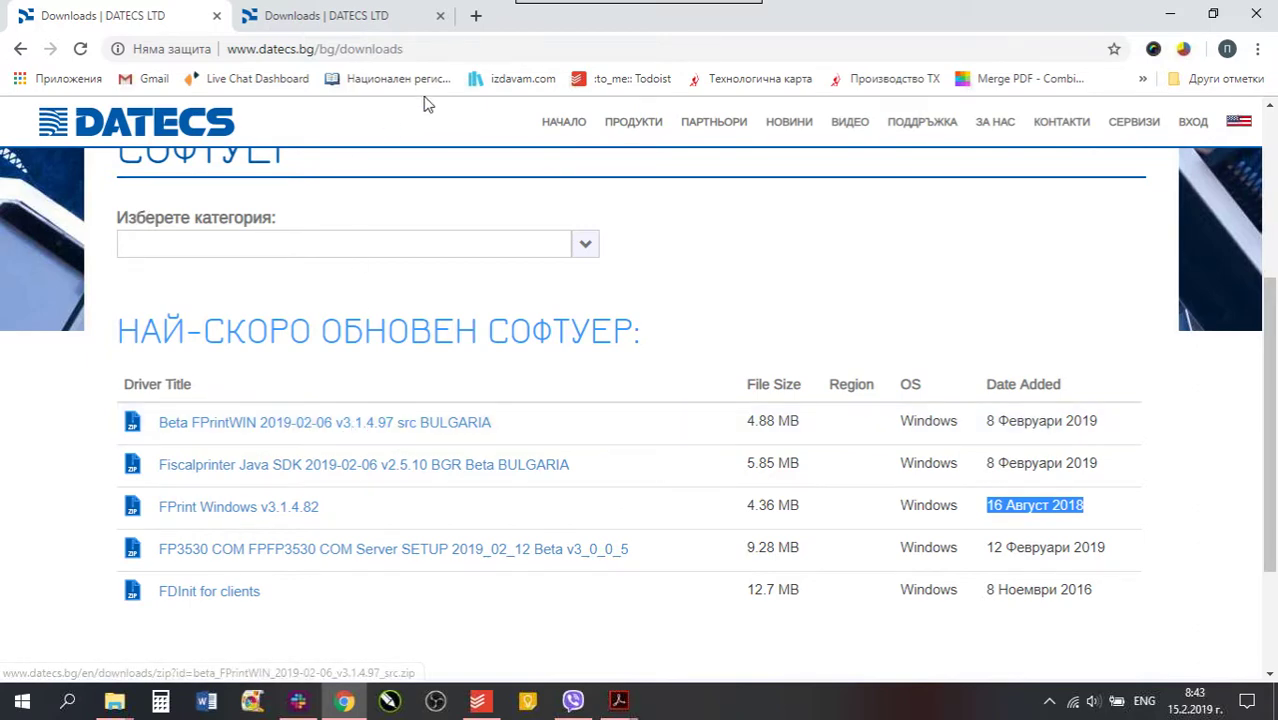
pyautogui.click(430, 42)
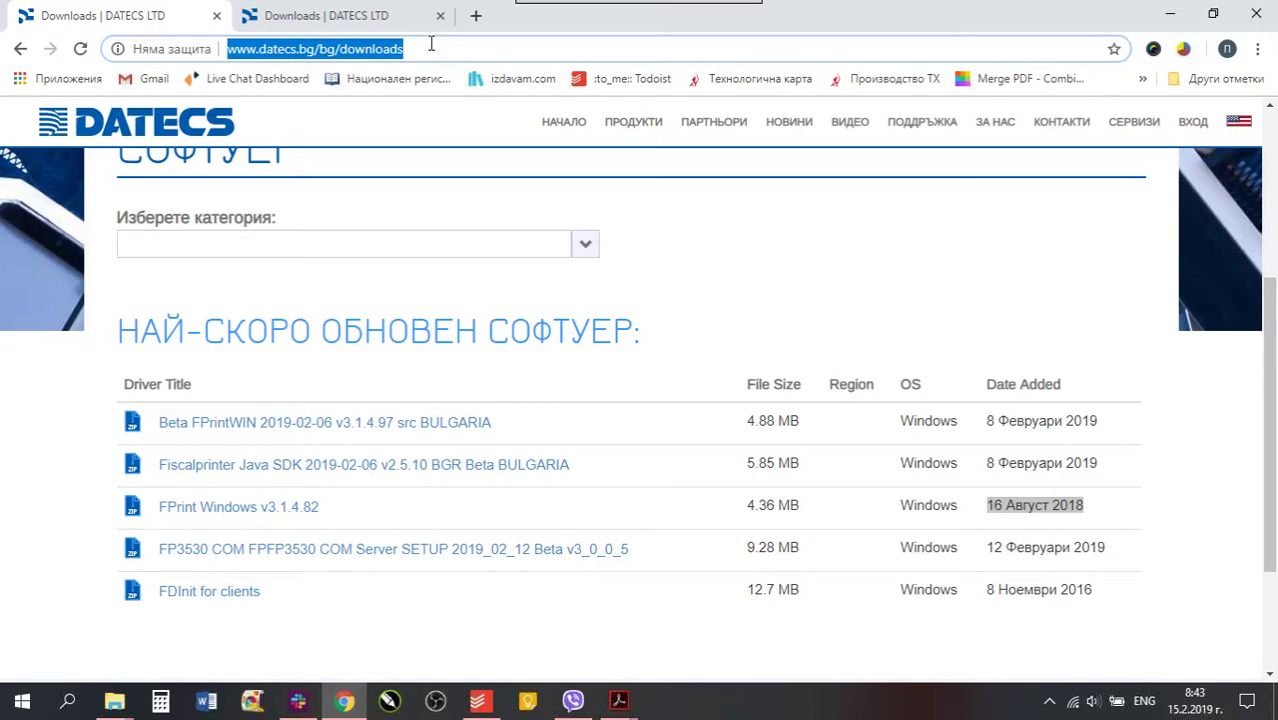
pyautogui.click(472, 330)
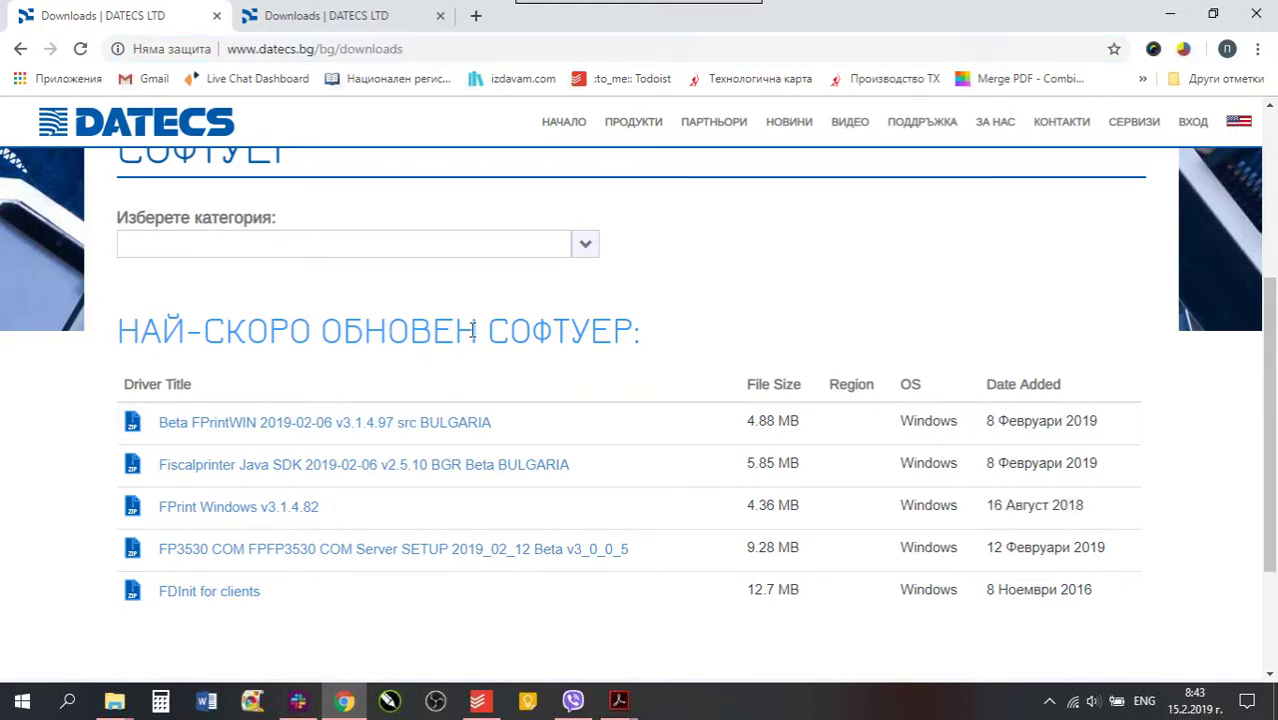
# Switch to the other Datecs downloads page and look through the software categories, leaving "Касови апарати" selected.
pyautogui.click(358, 27)
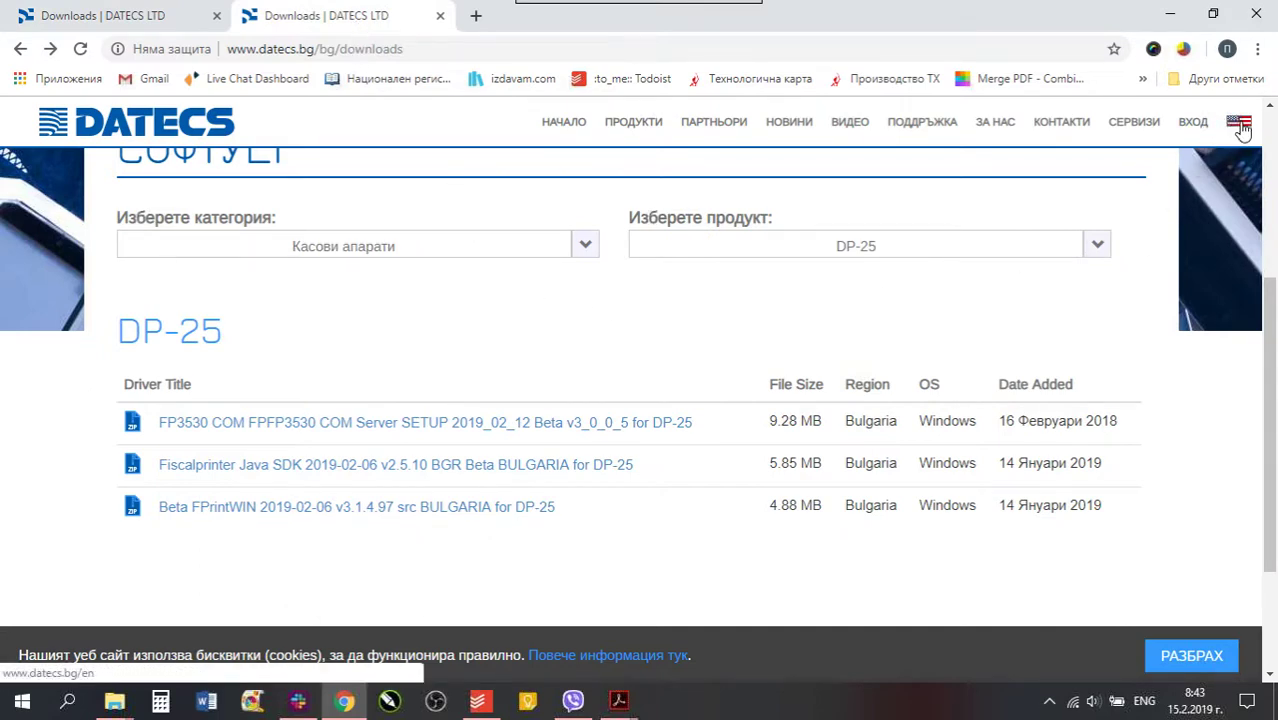
pyautogui.click(585, 247)
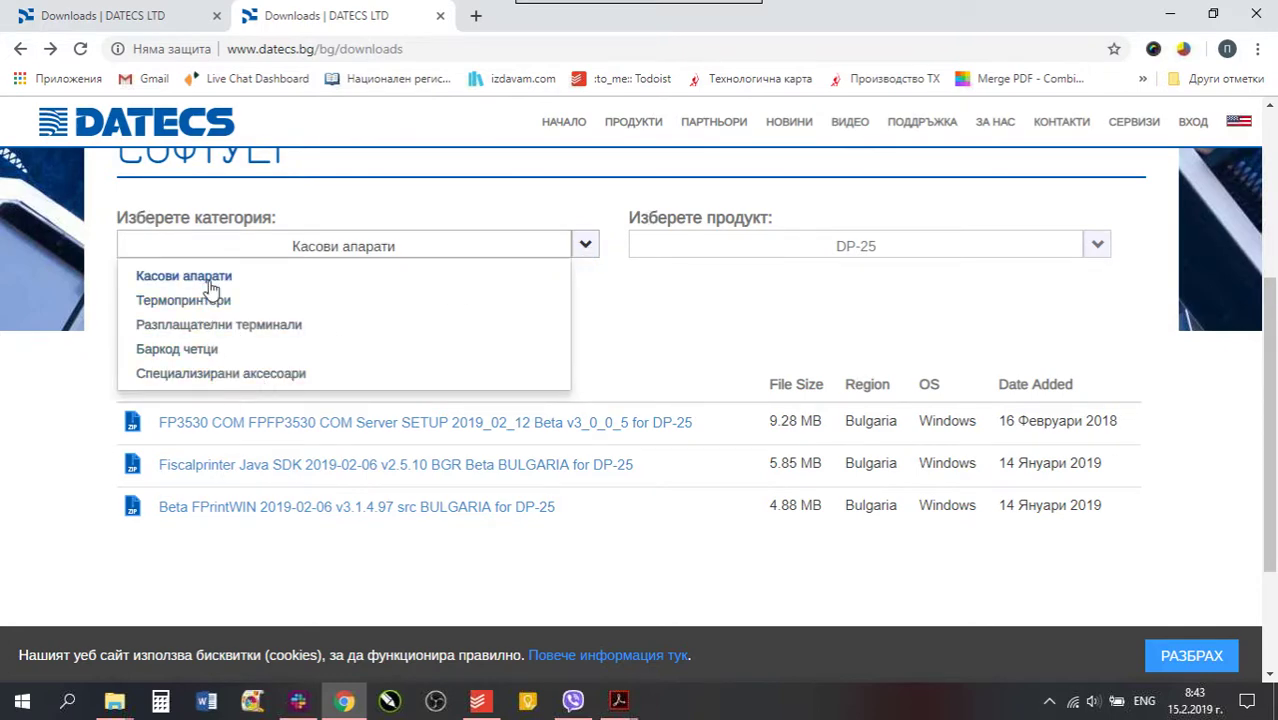
pyautogui.click(734, 322)
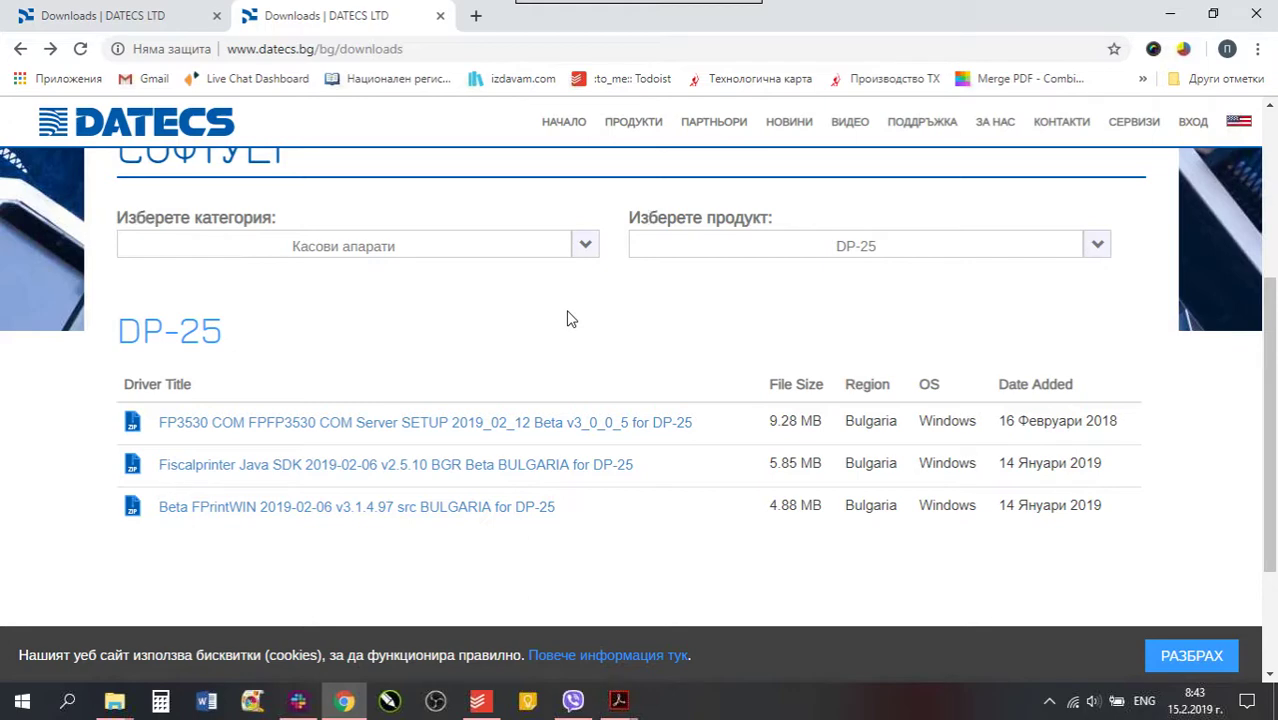
pyautogui.click(587, 252)
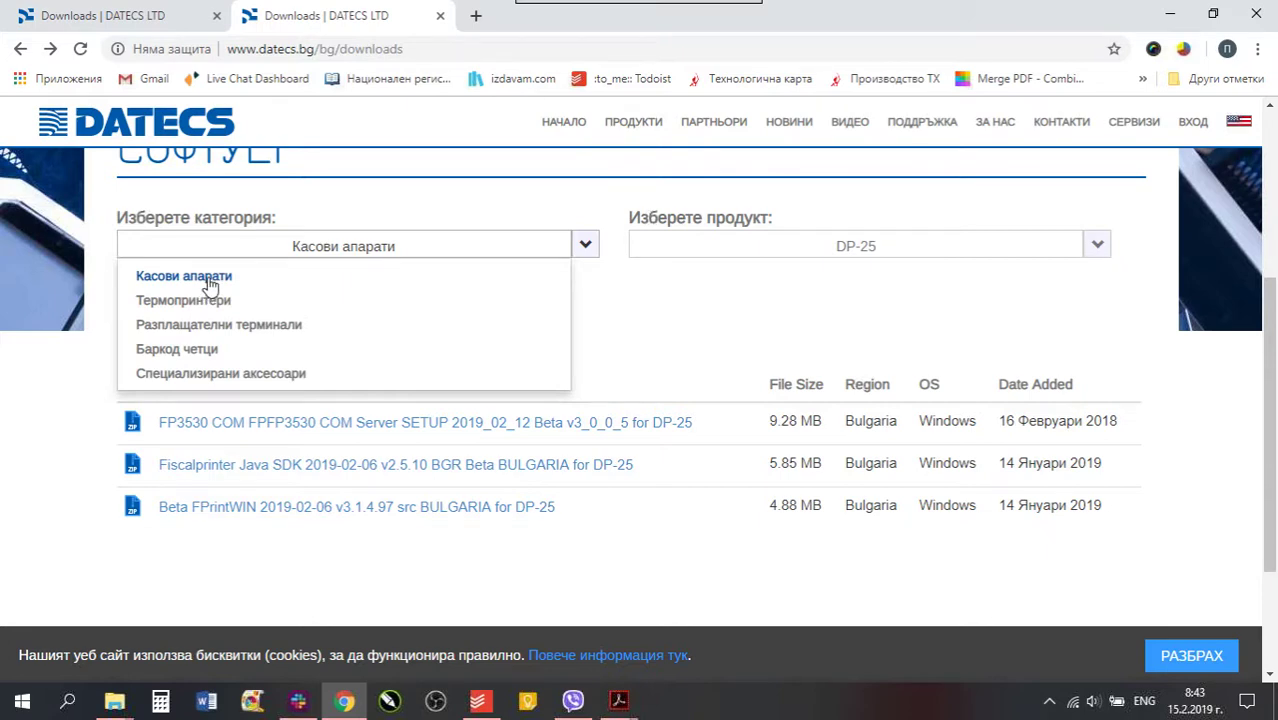
pyautogui.click(767, 300)
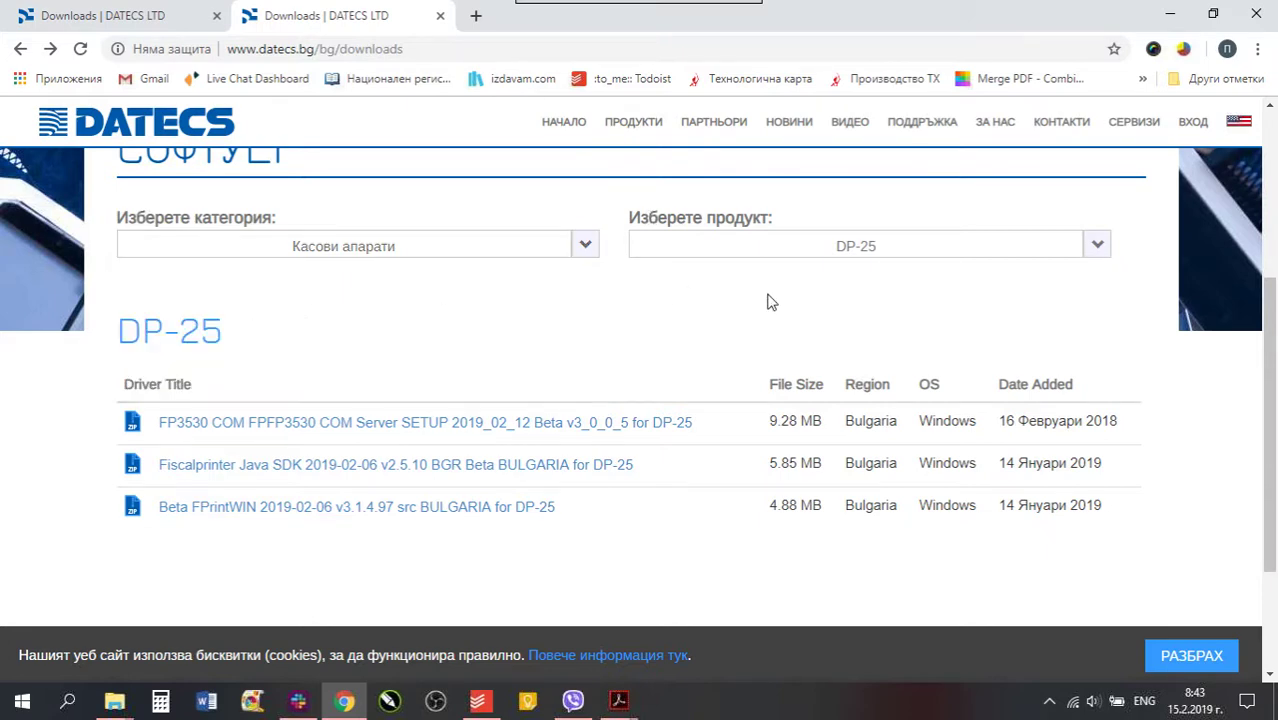
# Browse the cash register product list, check the DP-25 download date for Beta FPrintWIN v3.1.4.97, and minimize the browser.
pyautogui.click(1097, 248)
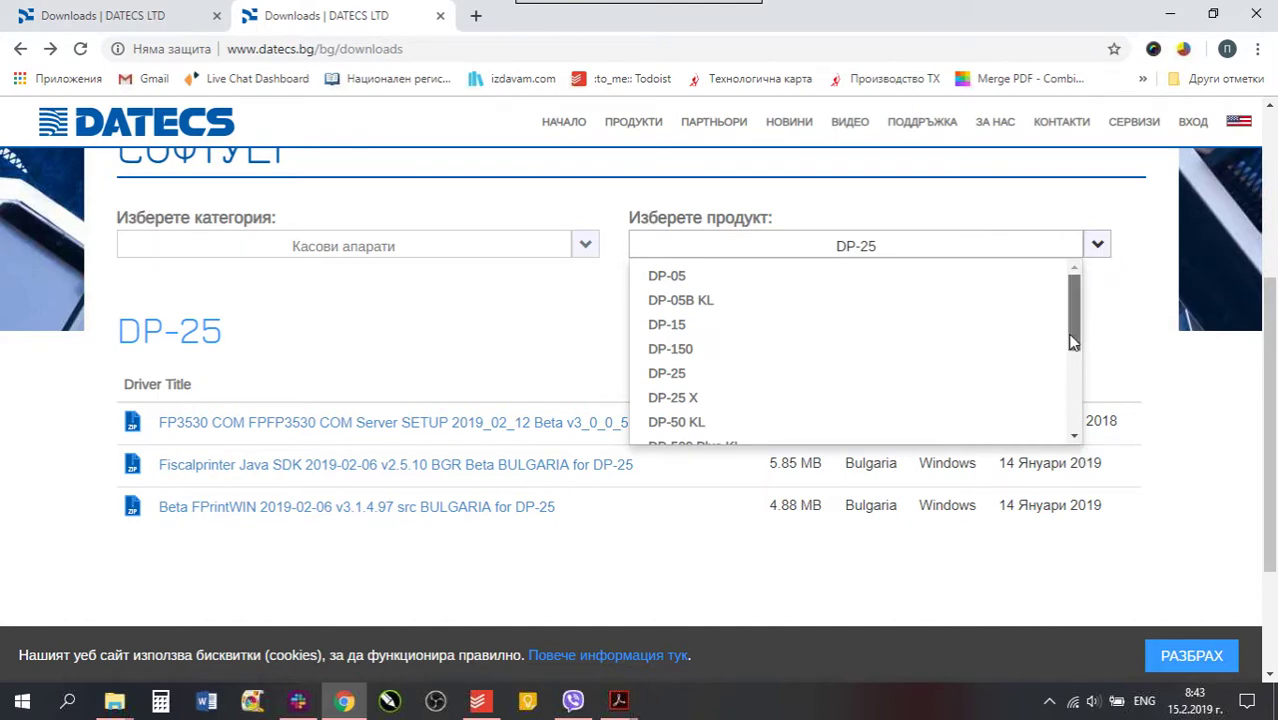
pyautogui.scroll(-4, 1073, 342)
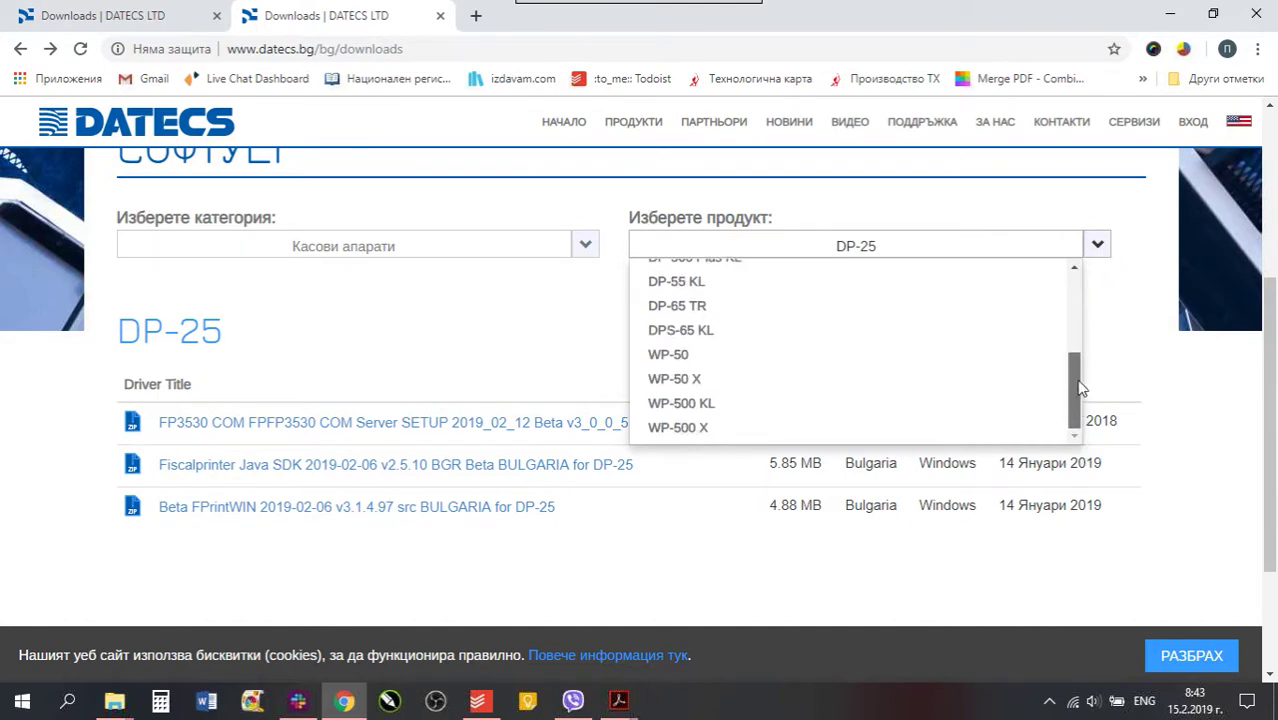
pyautogui.moveTo(1080, 388); pyautogui.dragTo(1080, 424)
pyautogui.moveTo(1078, 398); pyautogui.dragTo(1080, 315)
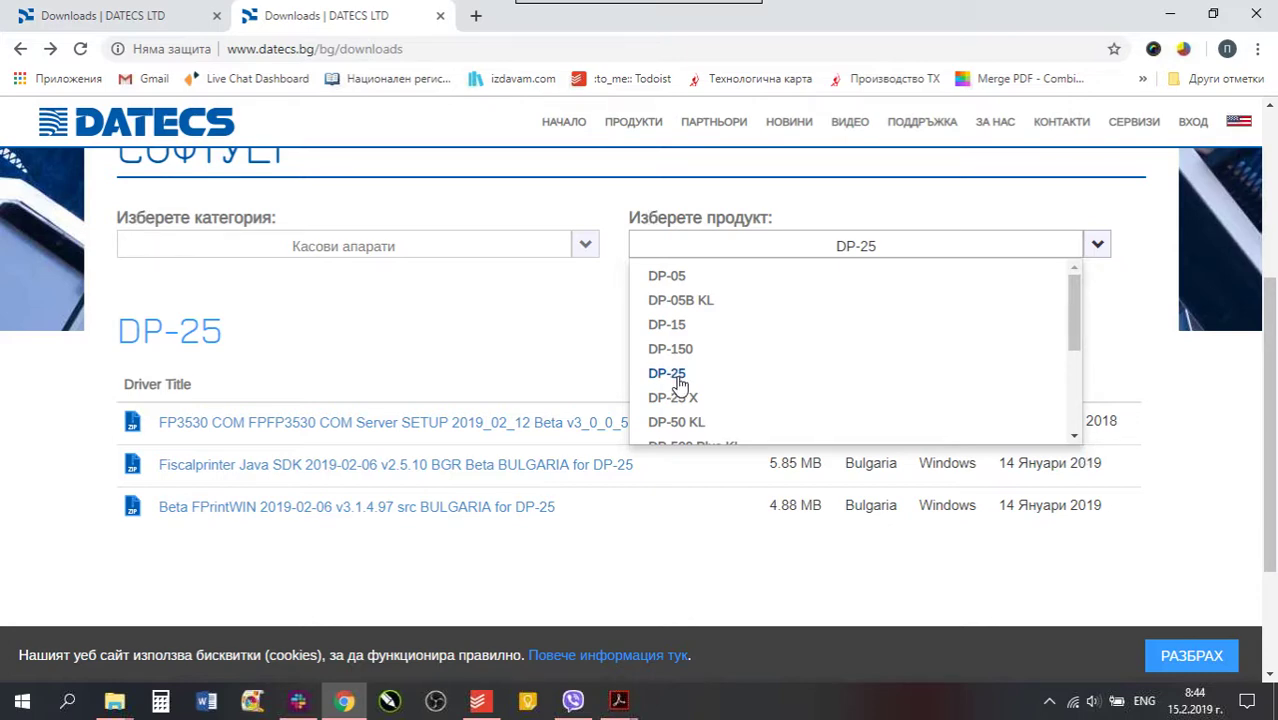
pyautogui.click(572, 377)
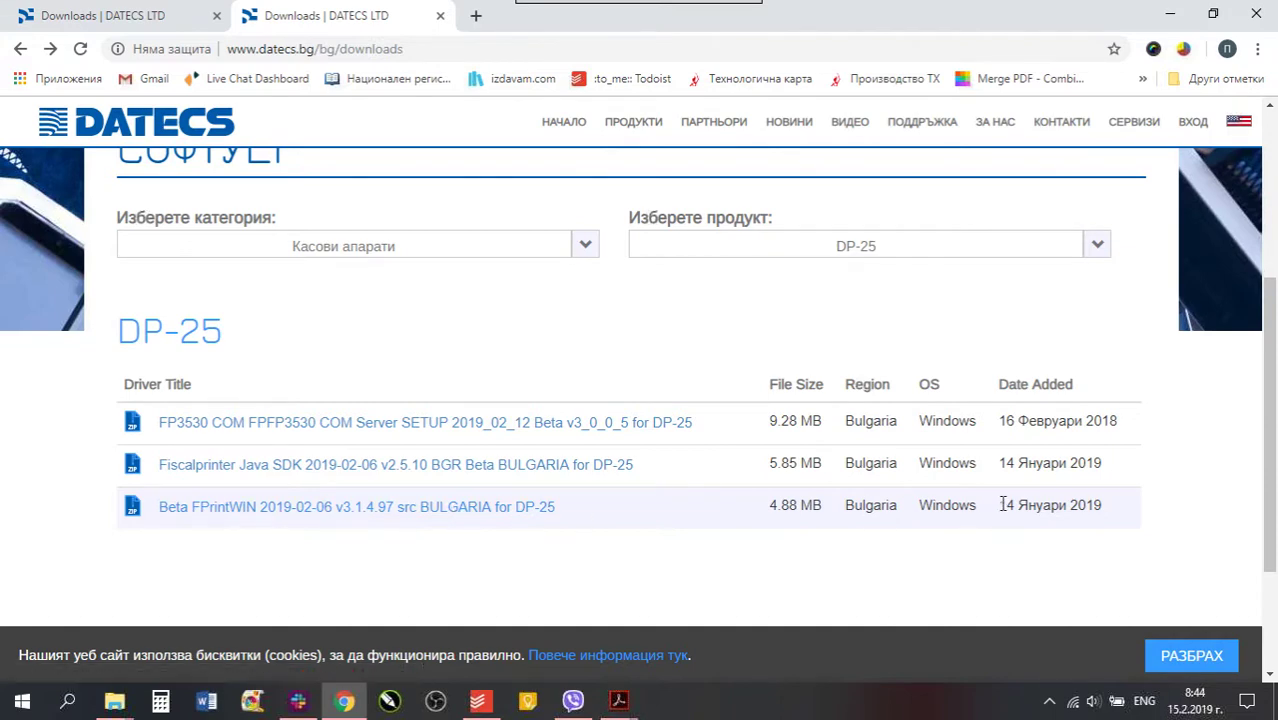
pyautogui.moveTo(1001, 505); pyautogui.dragTo(1110, 510)
pyautogui.click(1068, 508)
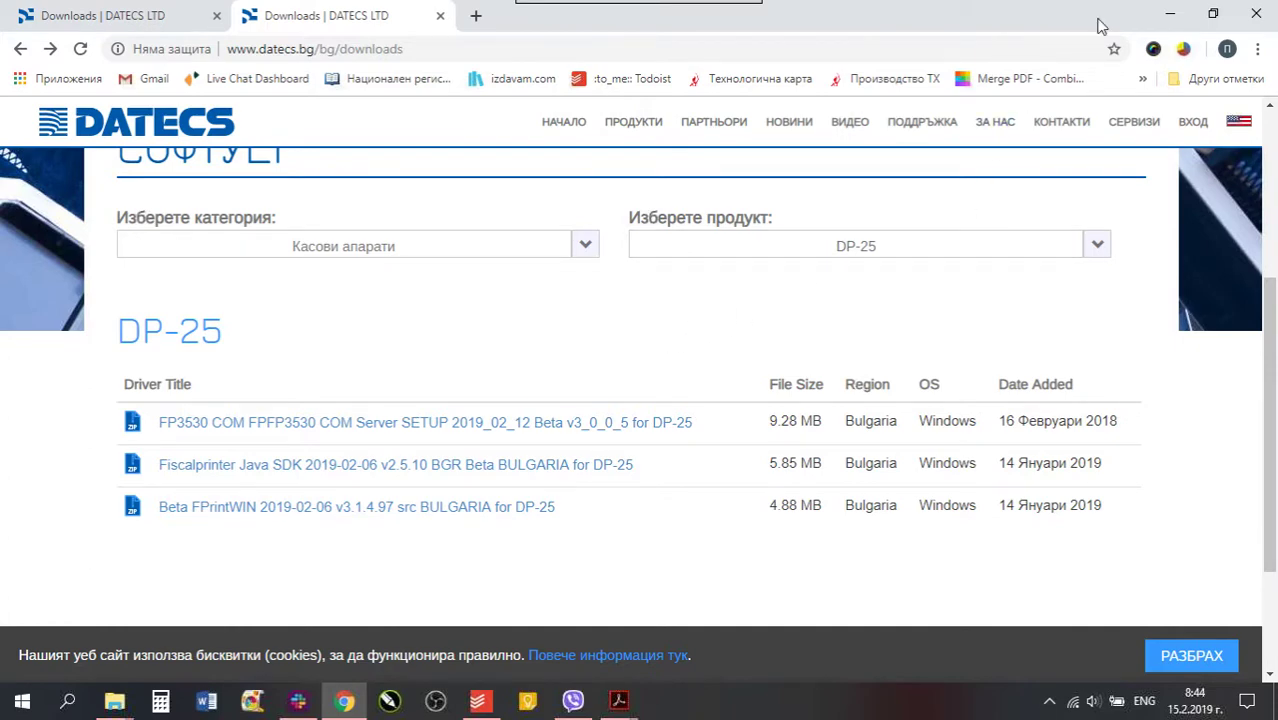
pyautogui.click(1171, 16)
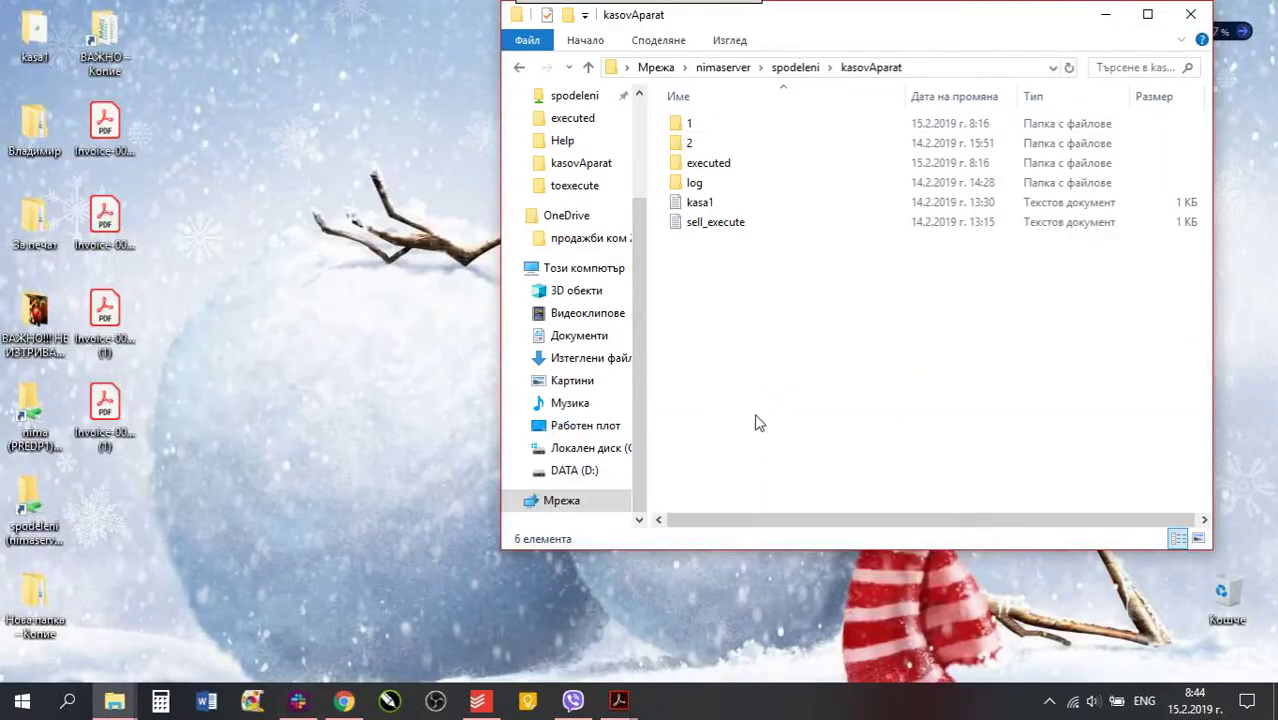
# Bring up the FPrintWIN installation folder in File Explorer and inspect its contents and full path.
pyautogui.moveTo(114, 700)
pyautogui.click(107, 662)
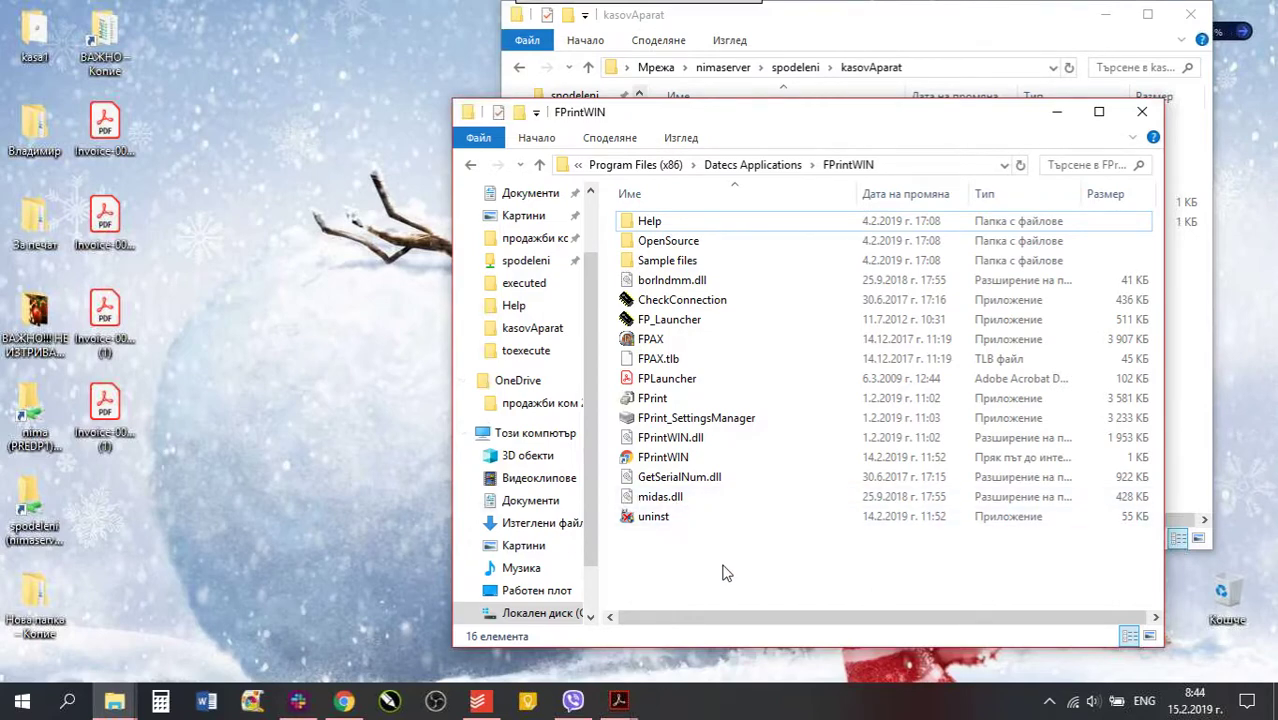
pyautogui.moveTo(724, 564); pyautogui.dragTo(636, 218)
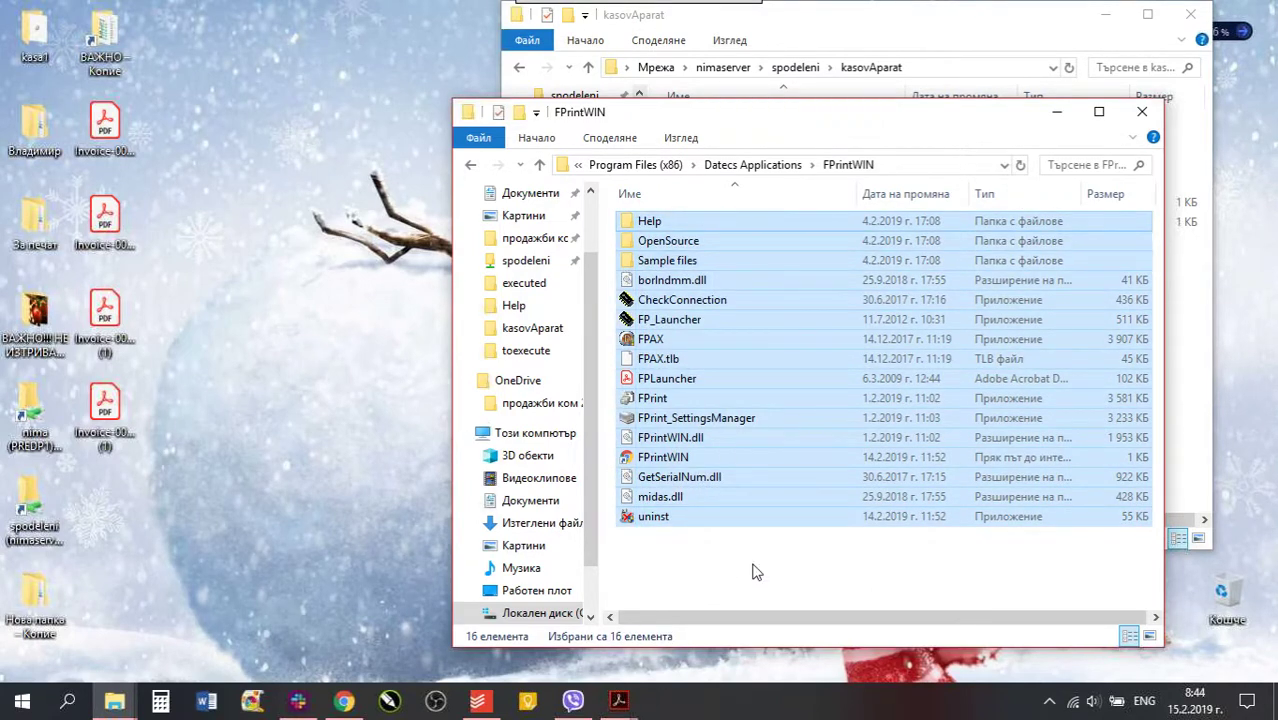
pyautogui.click(752, 570)
pyautogui.click(897, 175)
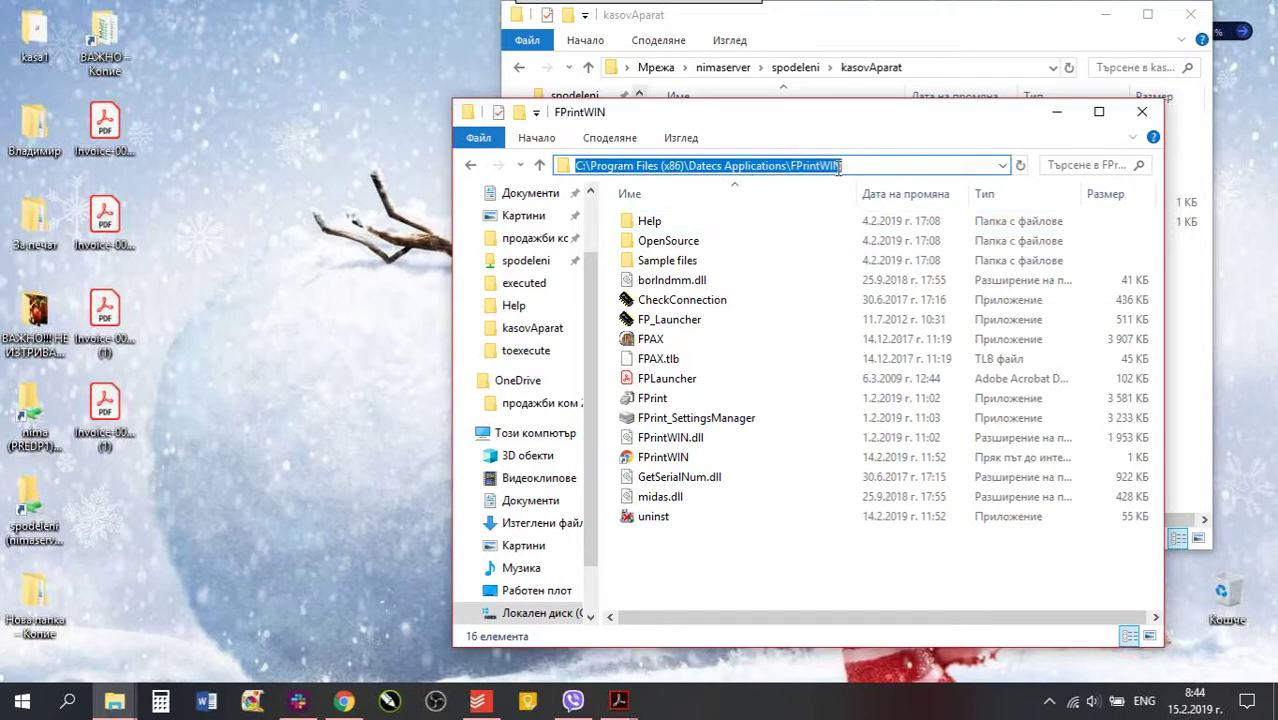
pyautogui.click(785, 571)
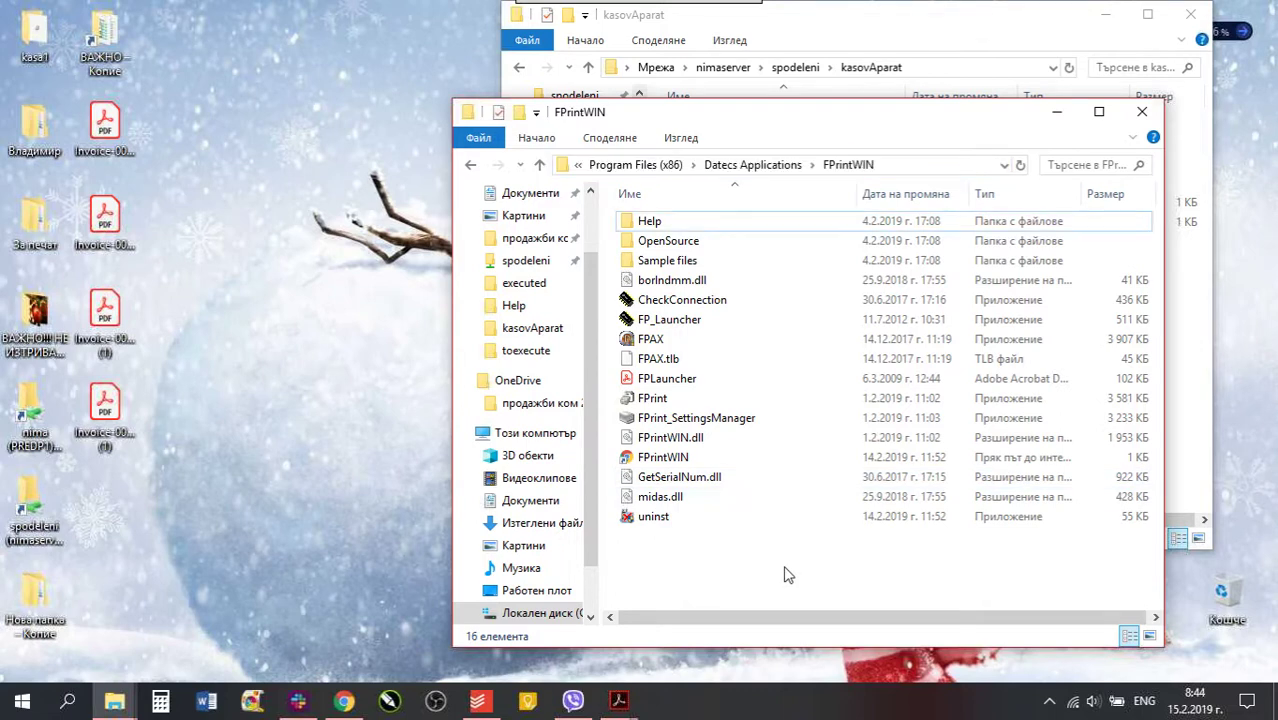
# Open the Help folder, view the File format chapter of FPRINT_EN.pdf in Acrobat, and minimize the manual.
pyautogui.doubleClick(681, 221)
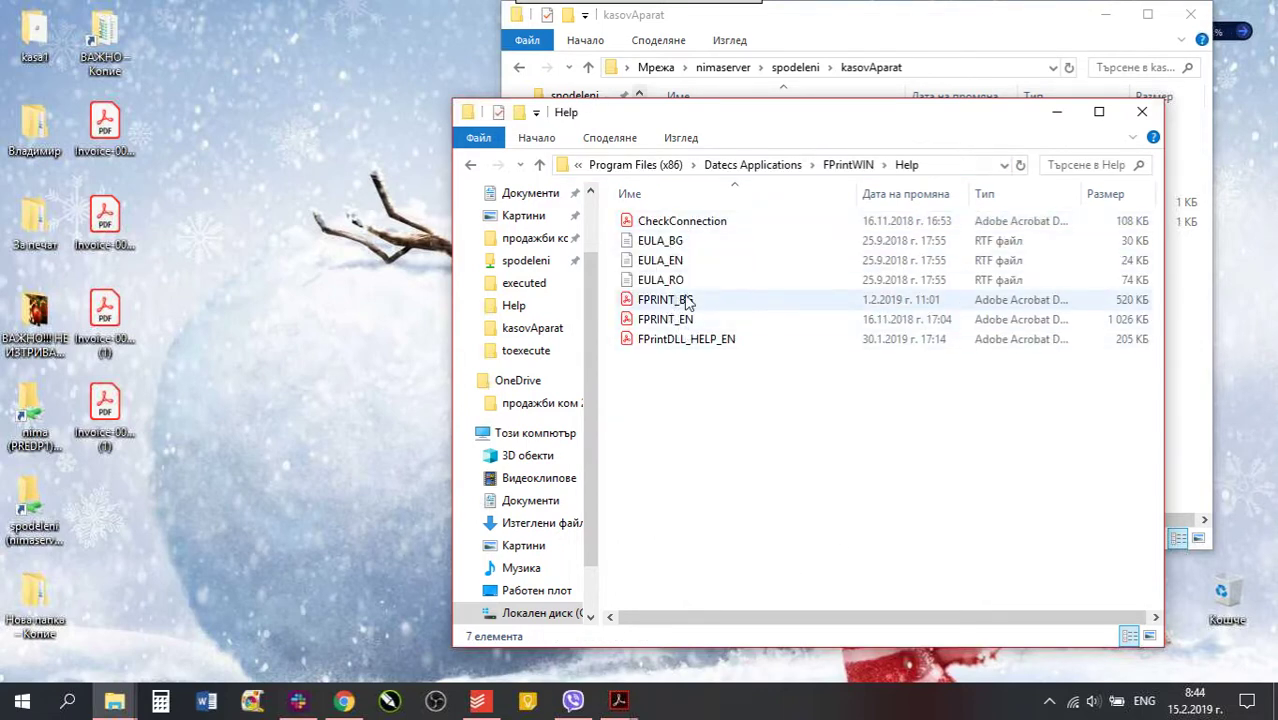
pyautogui.moveTo(622, 708)
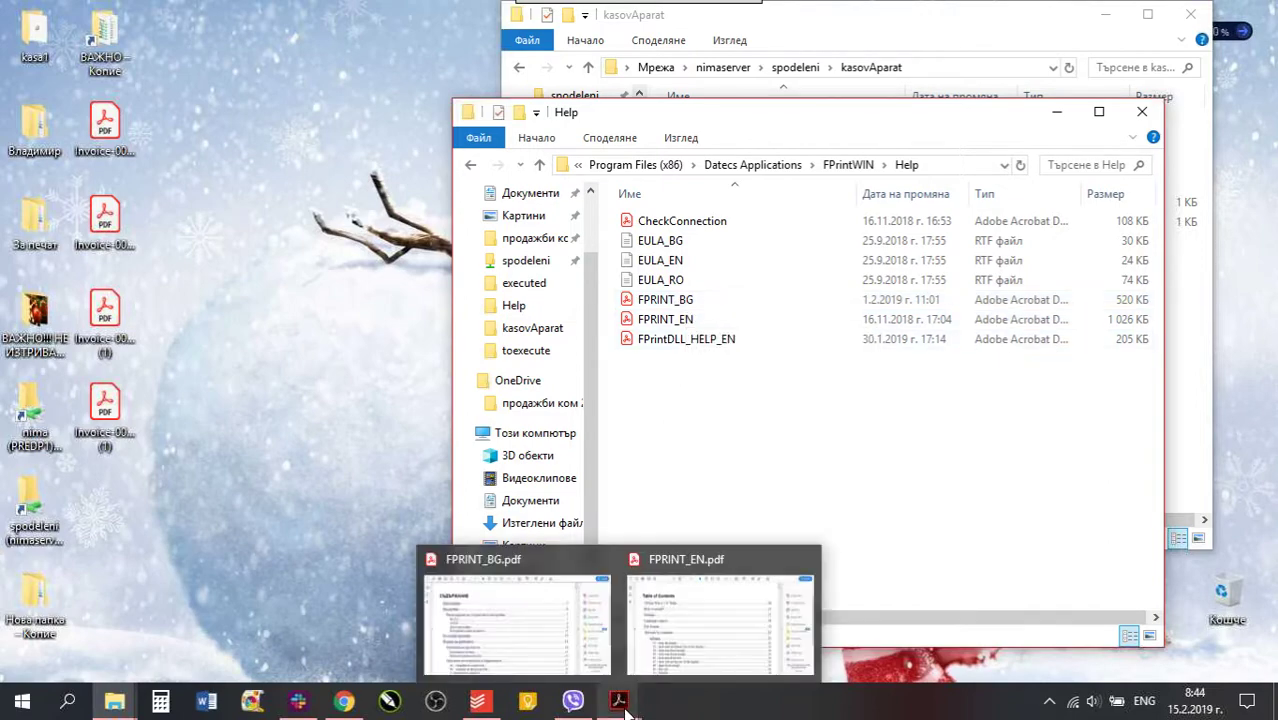
pyautogui.click(712, 651)
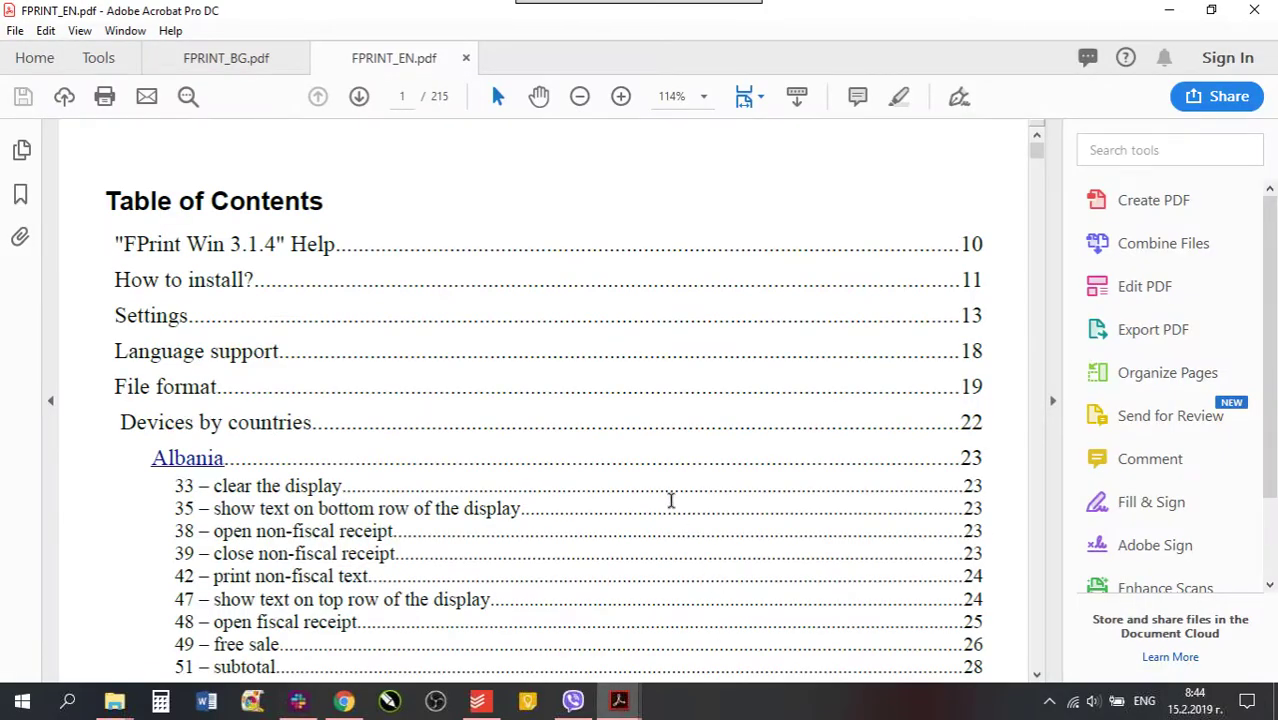
pyautogui.click(222, 57)
pyautogui.click(358, 68)
pyautogui.click(181, 396)
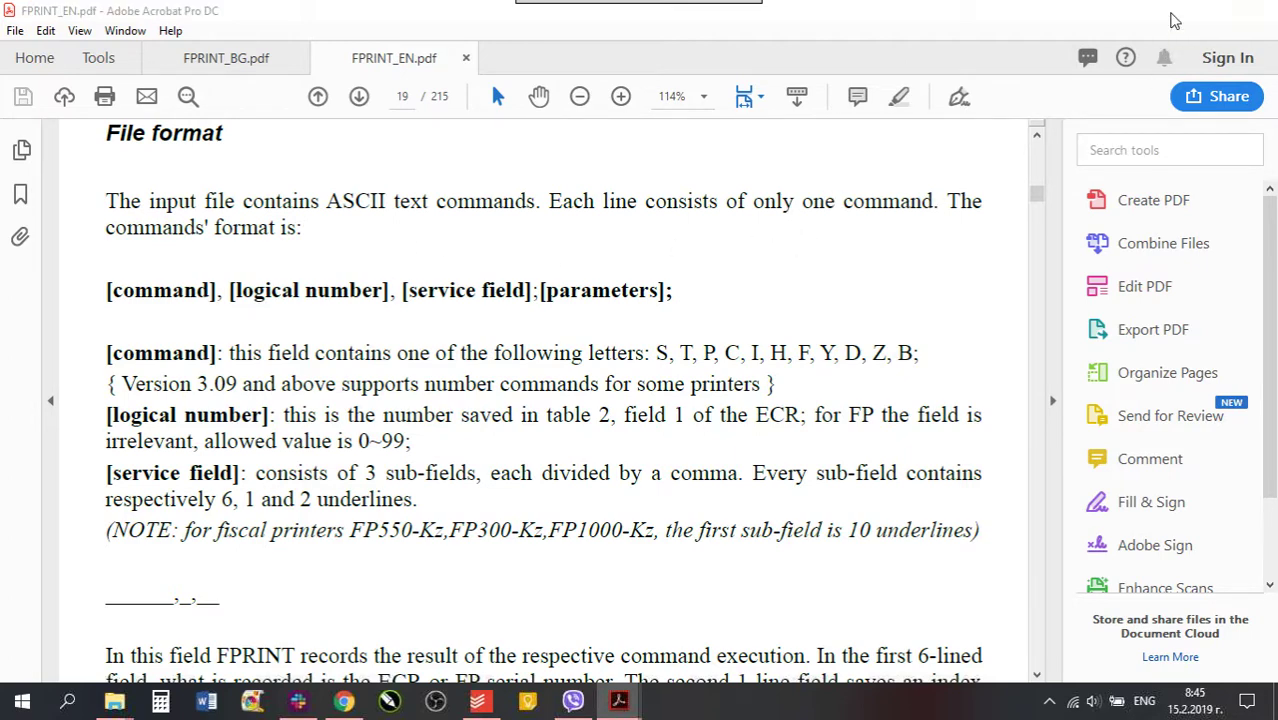
pyautogui.click(1170, 12)
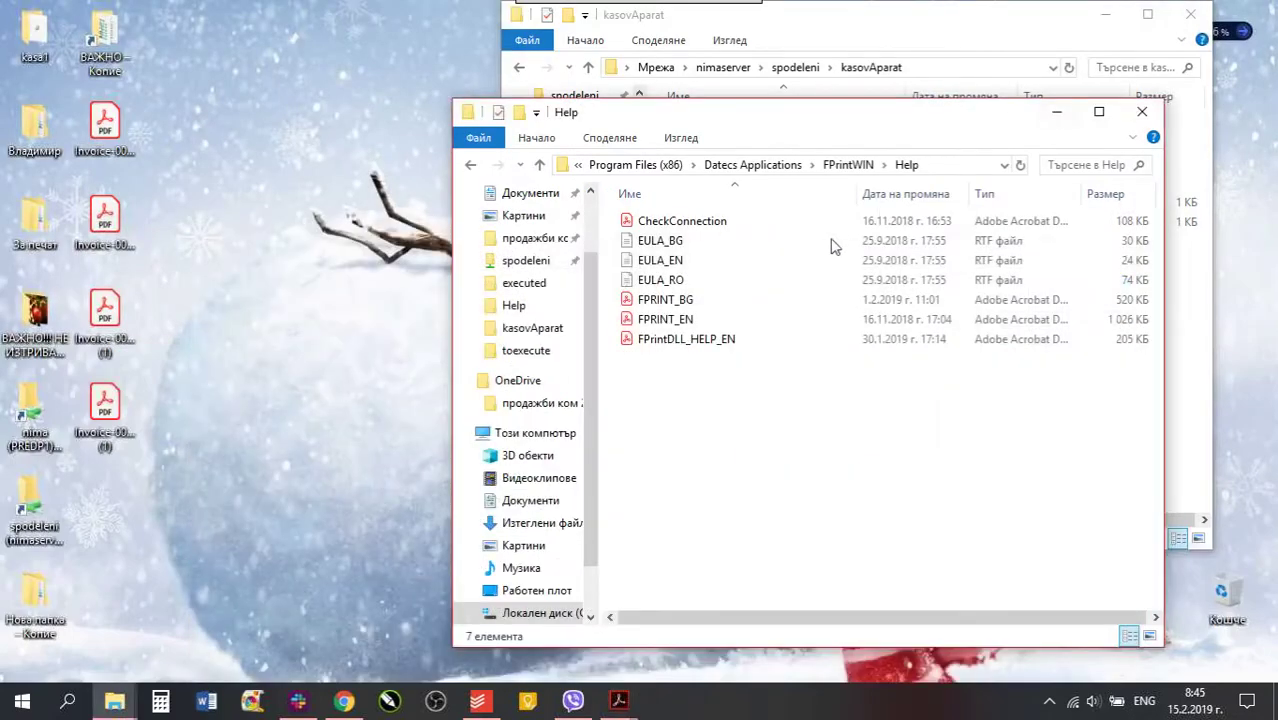
# Return from the Help folder to the FPrintWIN folder and select the FPrint application.
pyautogui.click(850, 166)
pyautogui.click(704, 569)
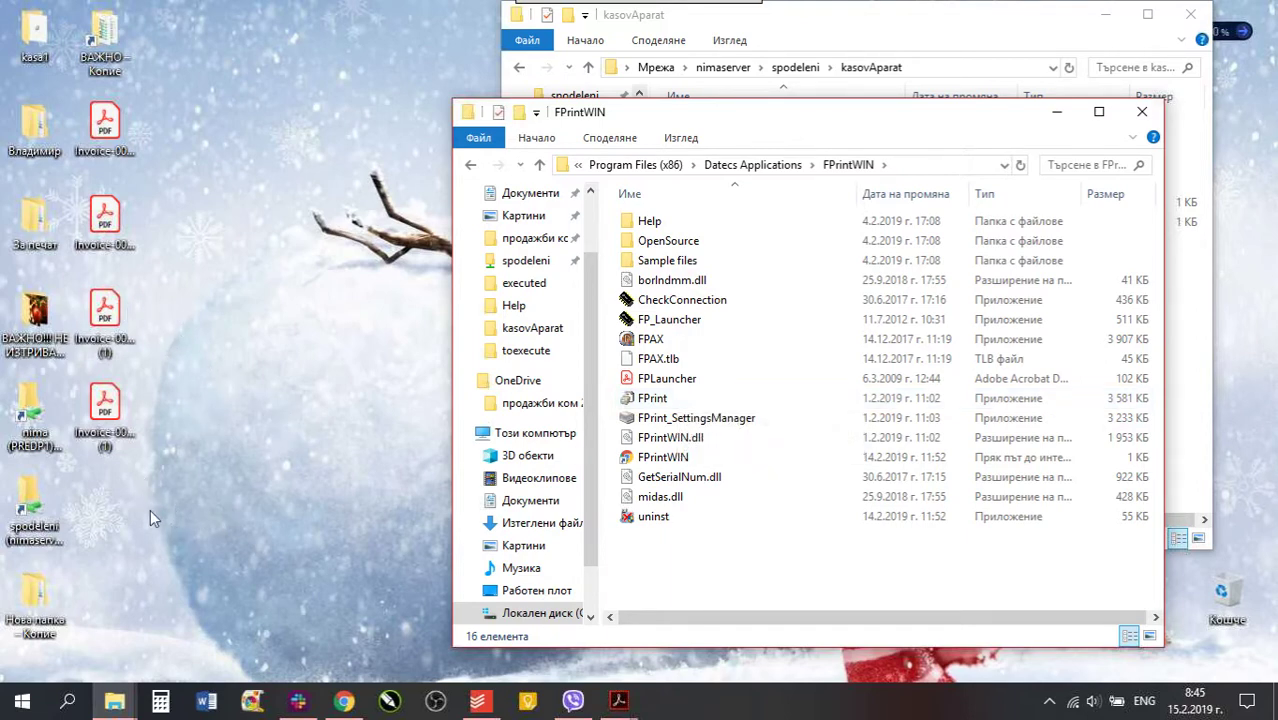
pyautogui.moveTo(159, 533); pyautogui.dragTo(87, 462)
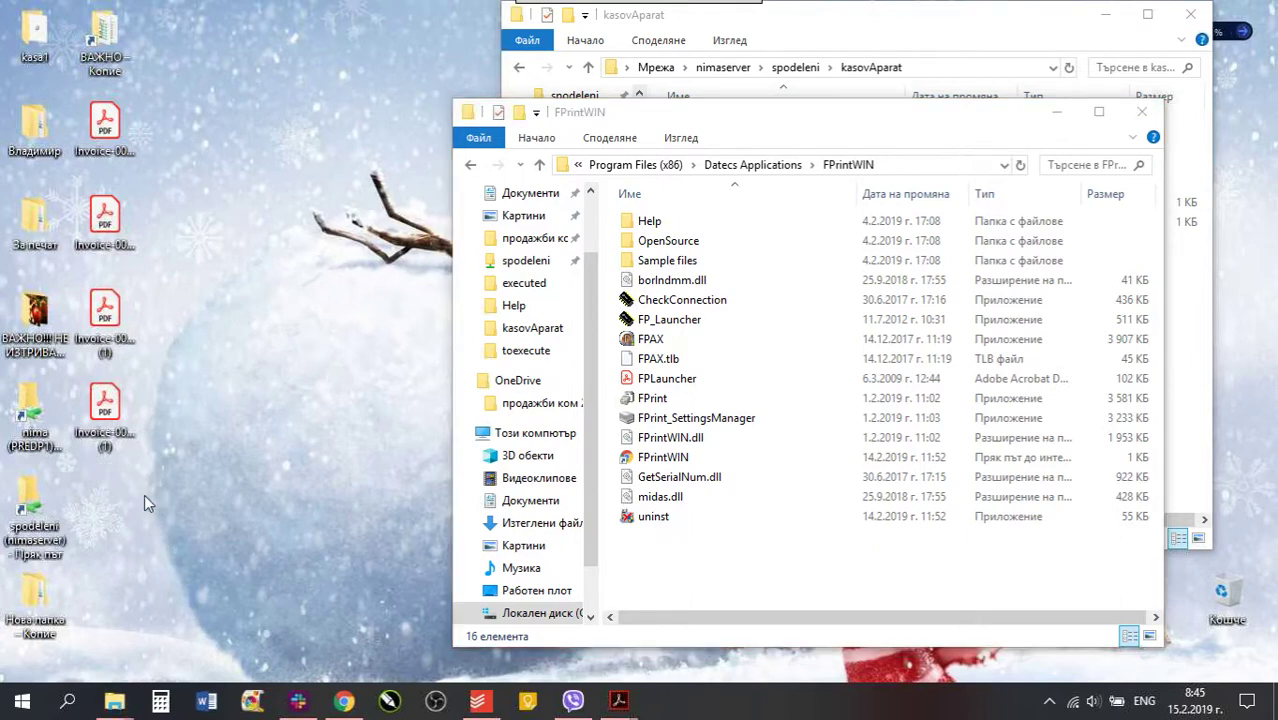
pyautogui.click(652, 400)
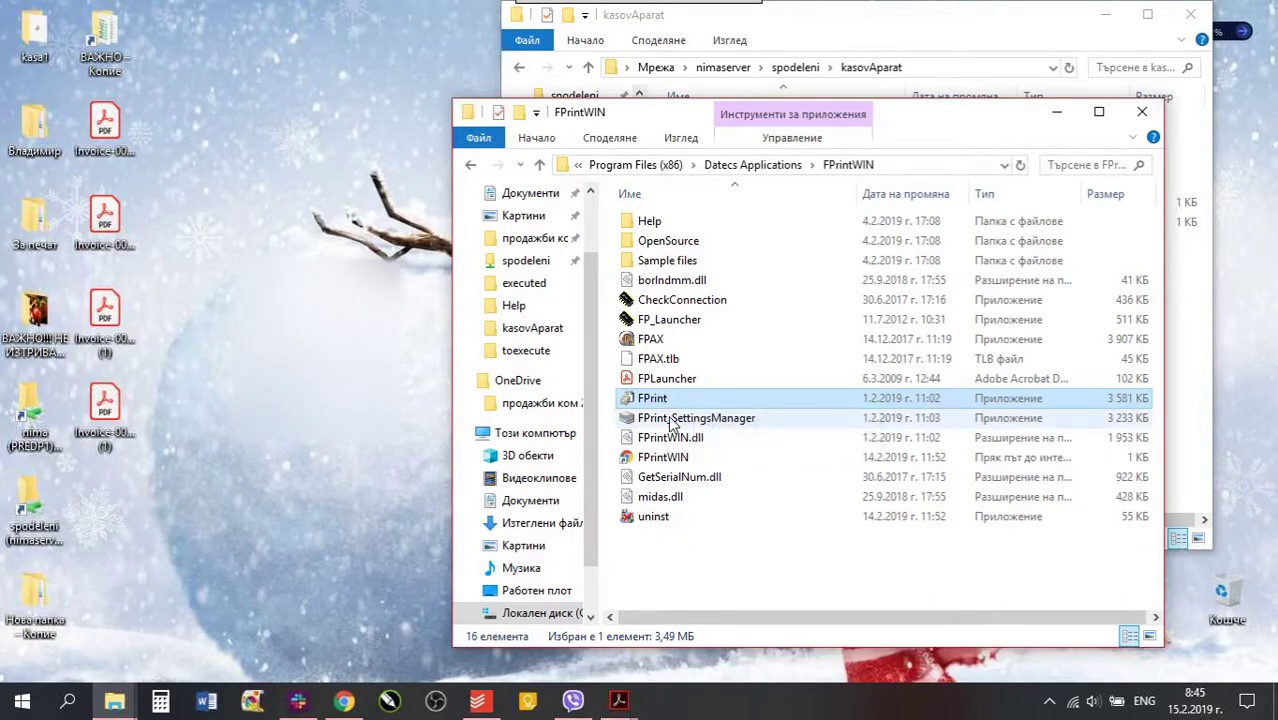
# Launch FPrint_SettingsManager to review the cash register settings, and minimize its window.
pyautogui.moveTo(662, 405)
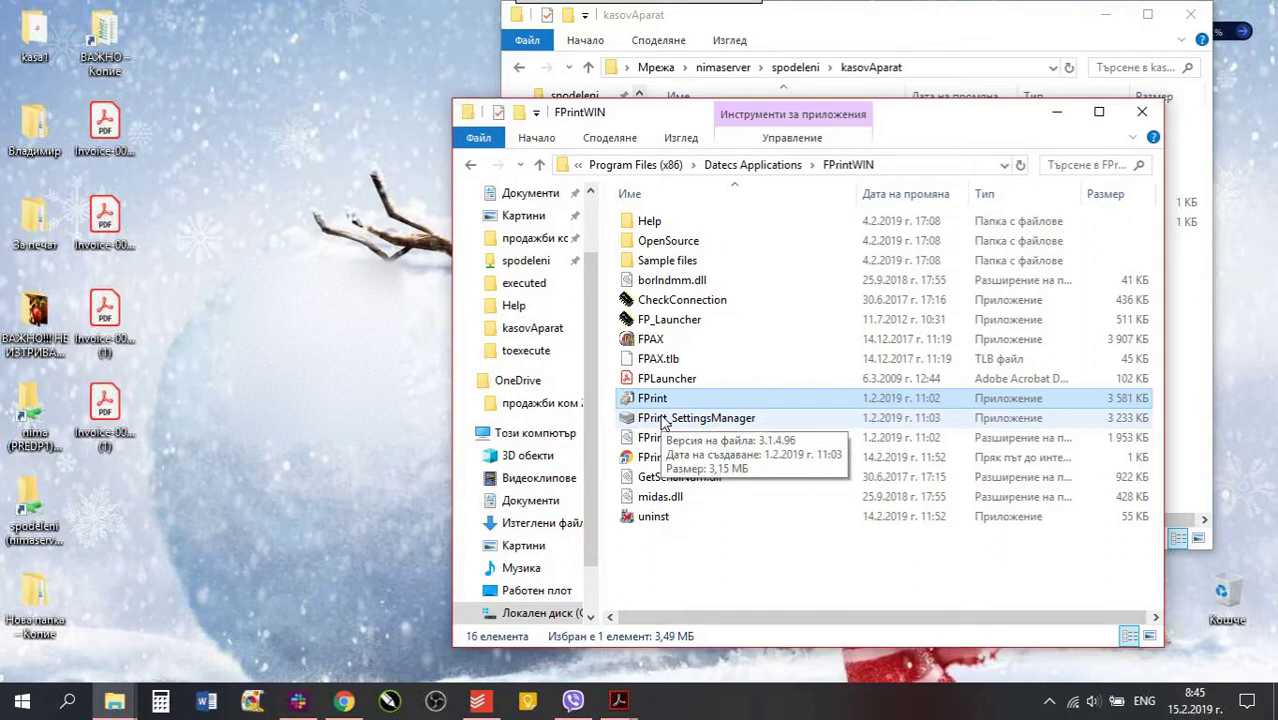
pyautogui.doubleClick(661, 420)
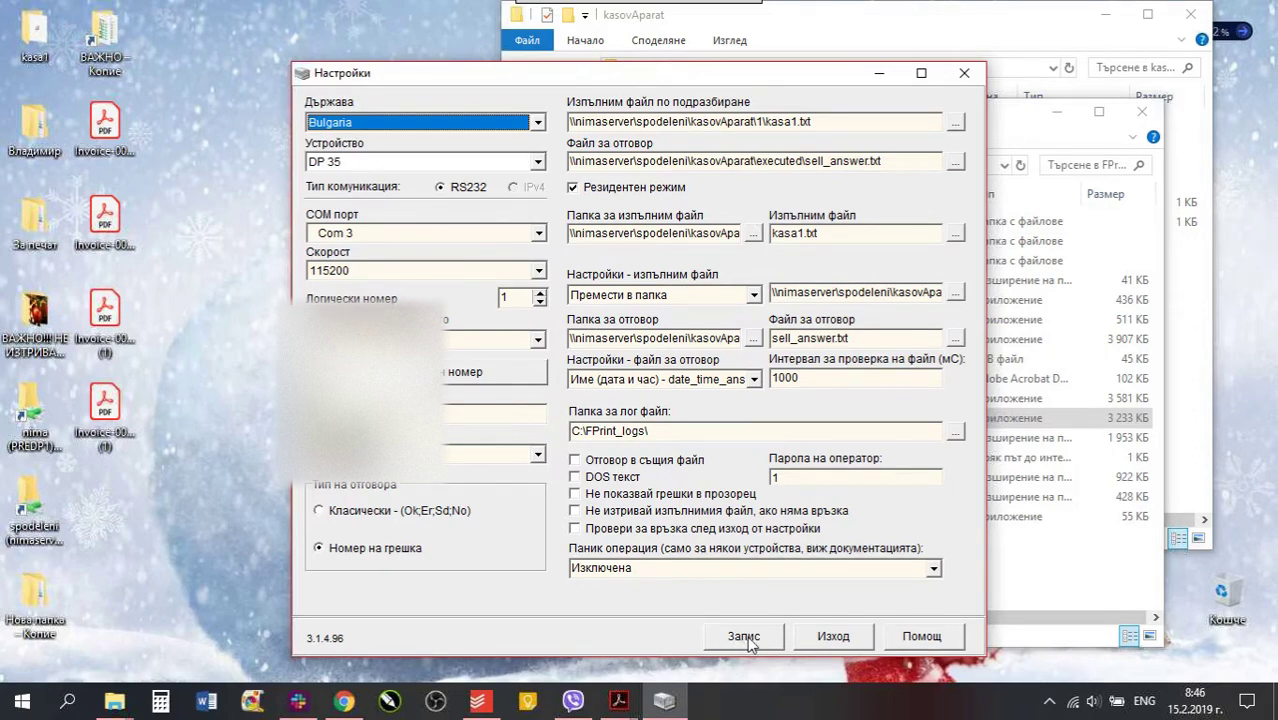
pyautogui.click(885, 76)
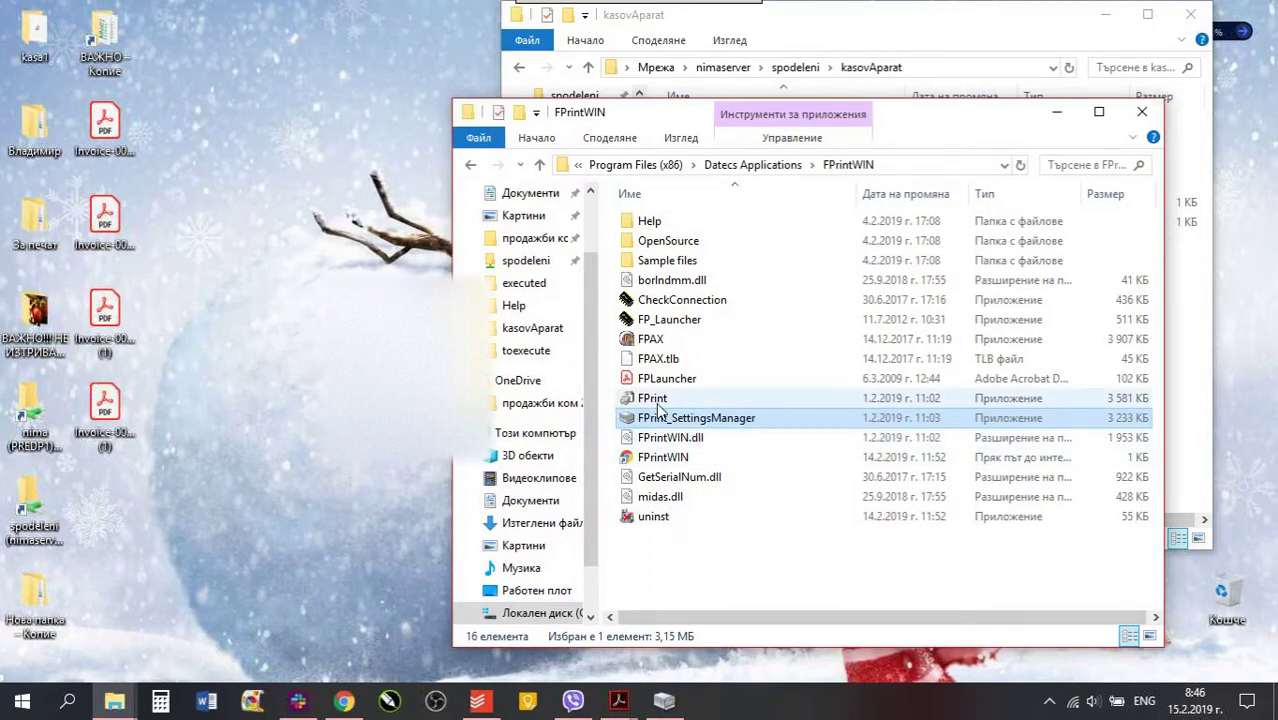
# Briefly show the minimized settings window again, try to launch the FPrint application, and dismiss its message.
pyautogui.moveTo(659, 402)
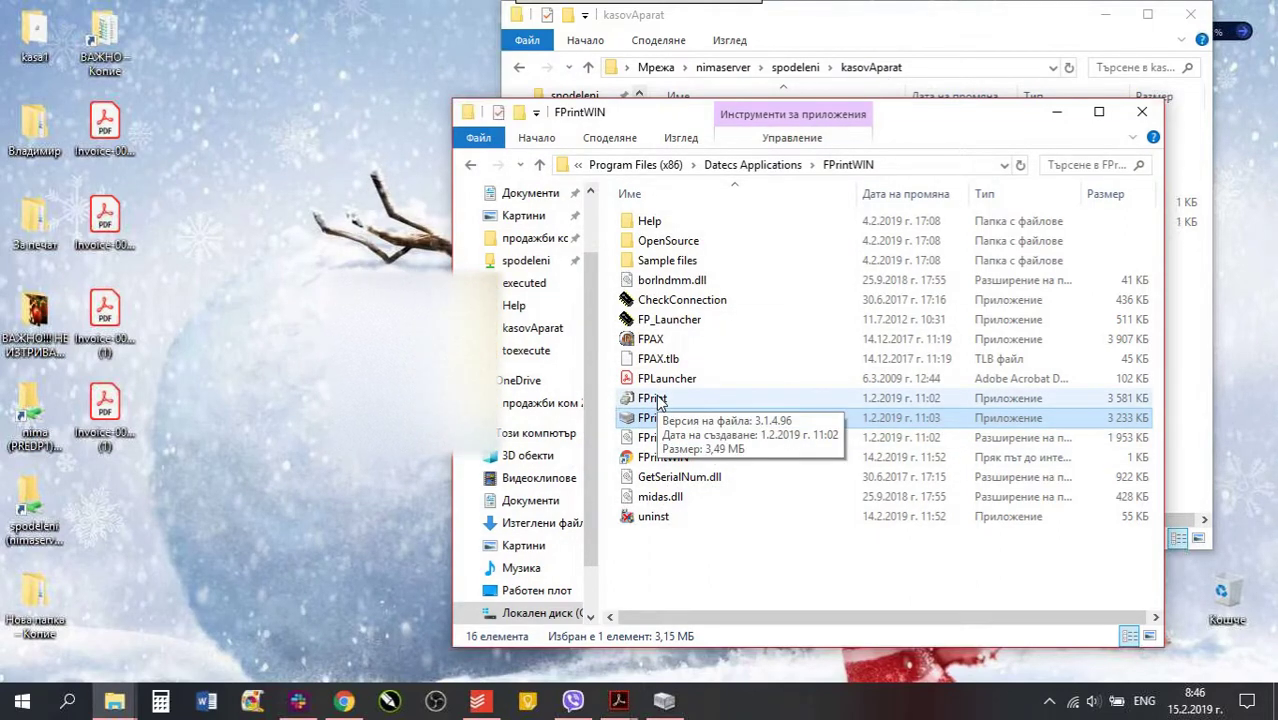
pyautogui.click(658, 400)
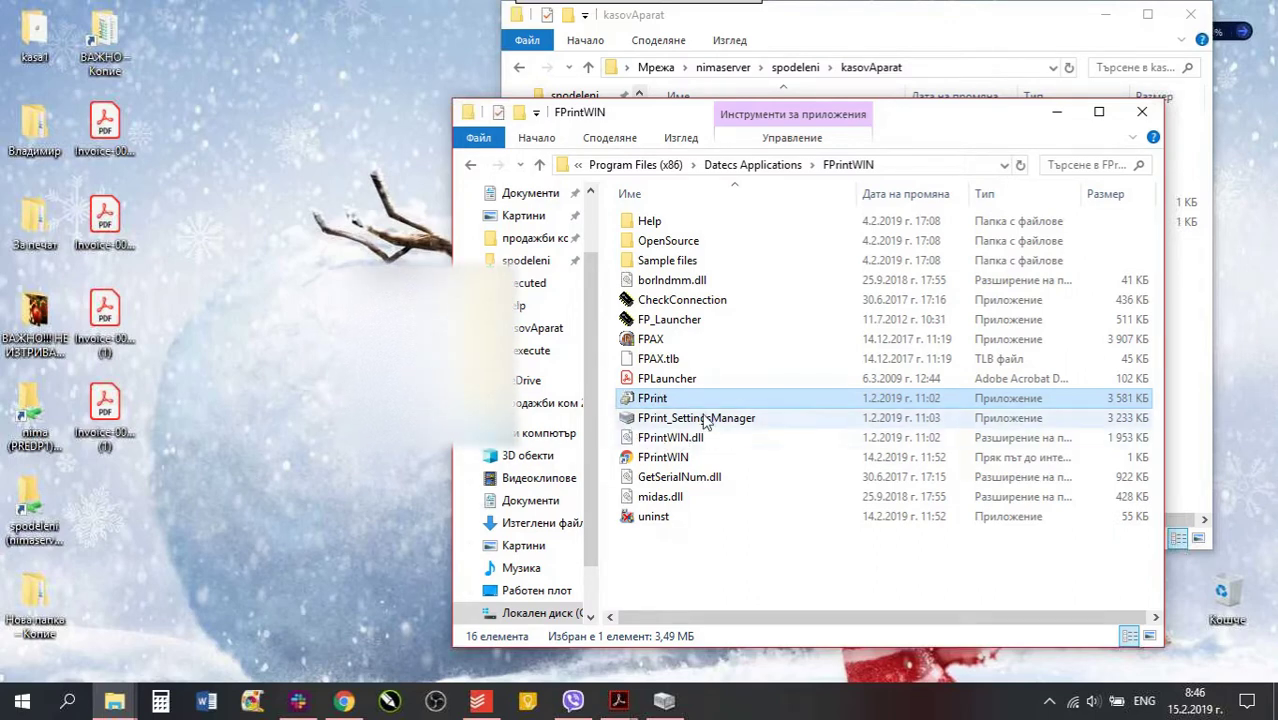
pyautogui.click(665, 703)
pyautogui.click(665, 703)
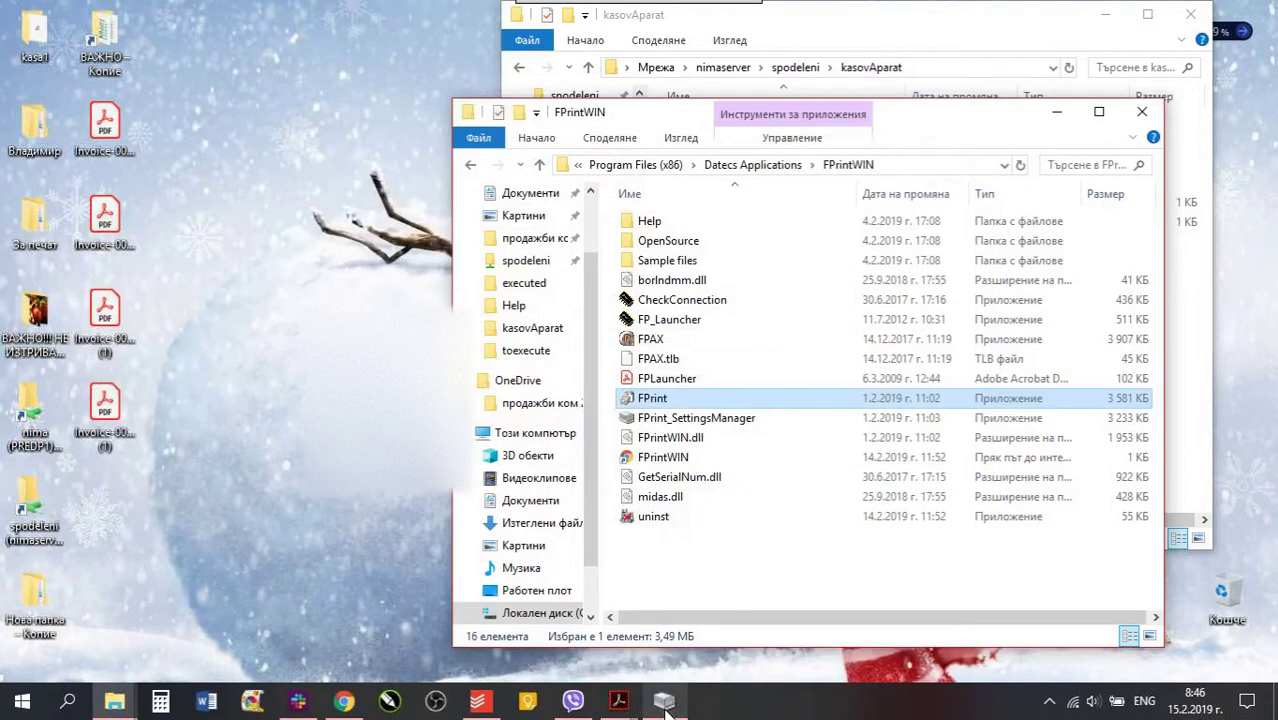
pyautogui.doubleClick(652, 400)
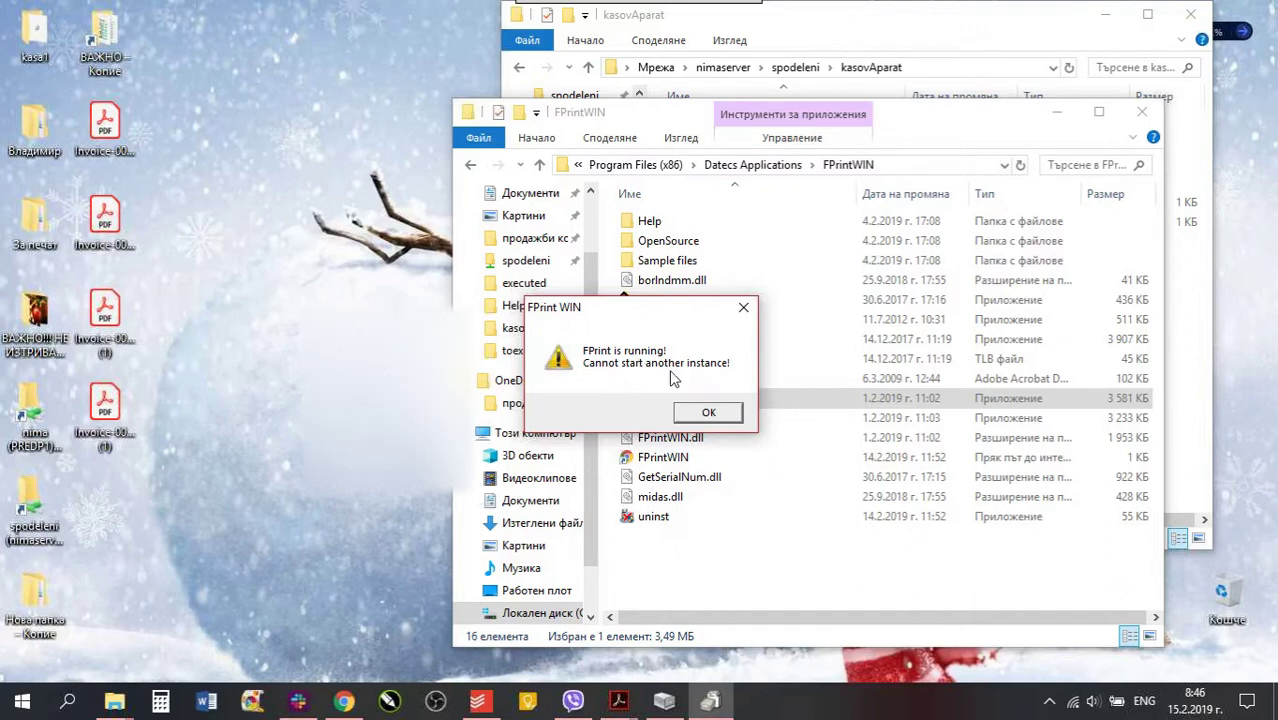
pyautogui.click(708, 412)
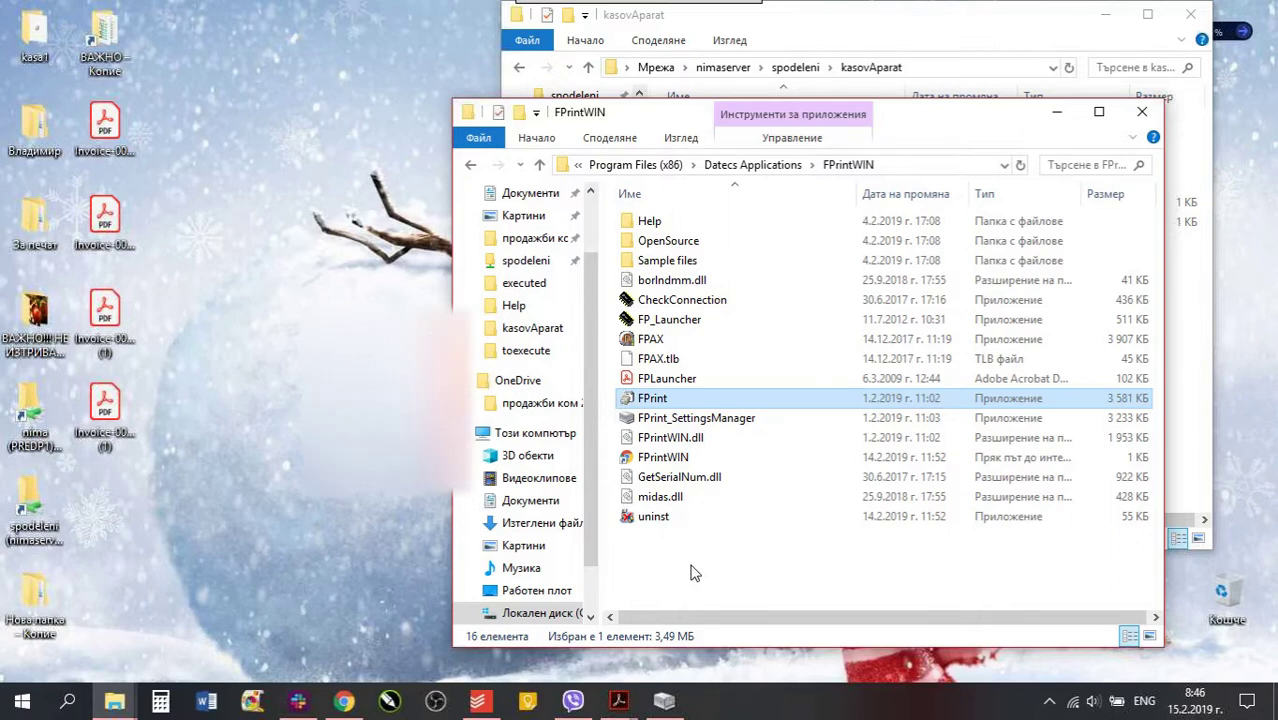
# Show the full installation path of the FPrintWIN folder, and leave the path unchanged.
pyautogui.click(695, 572)
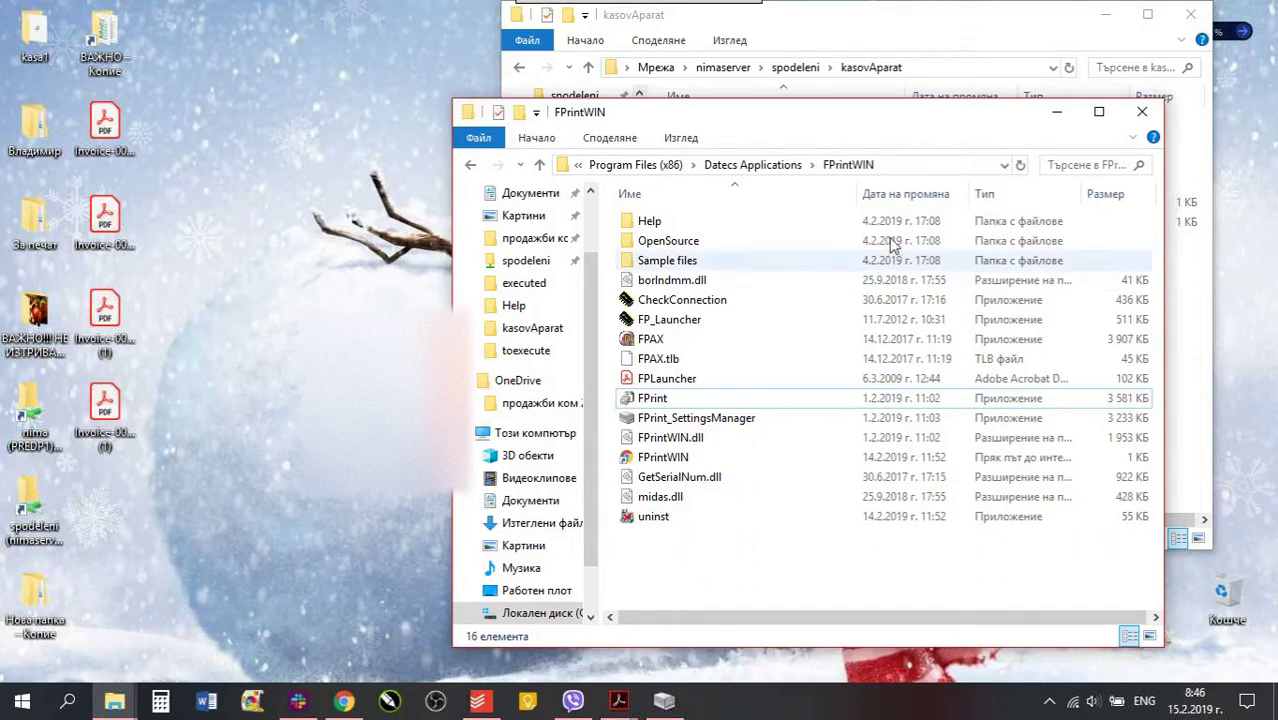
pyautogui.click(903, 164)
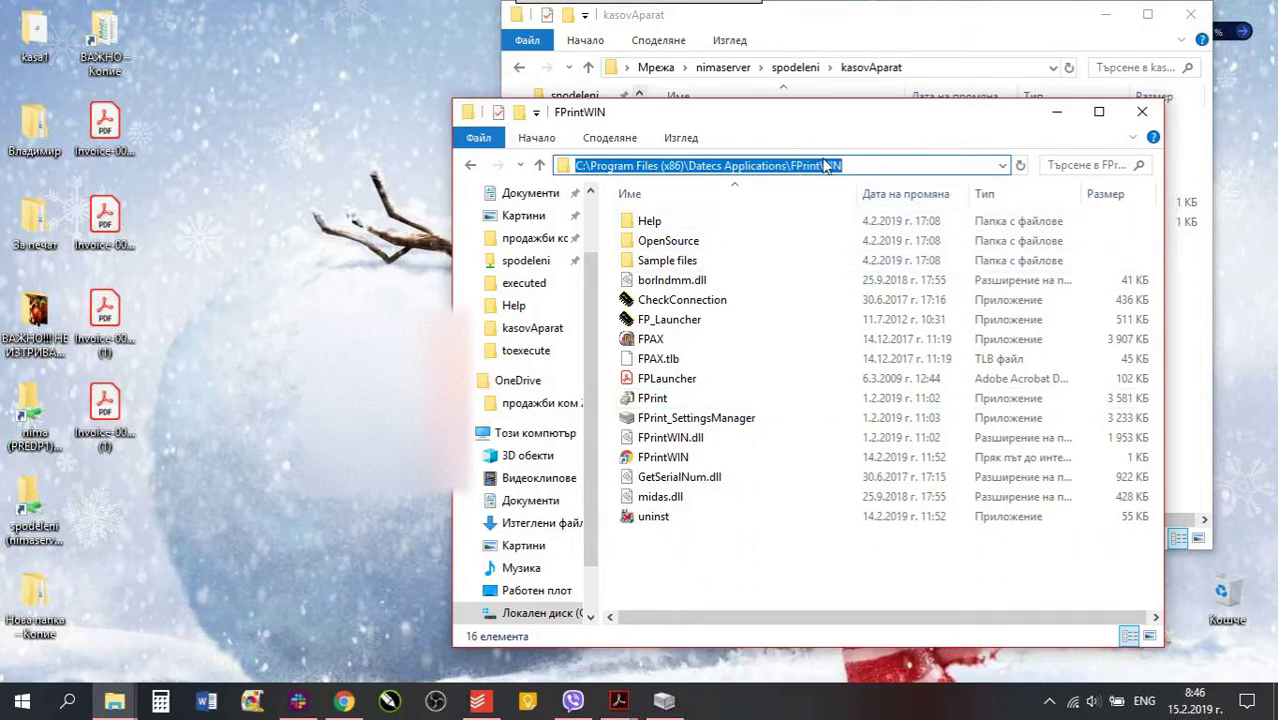
pyautogui.click(743, 575)
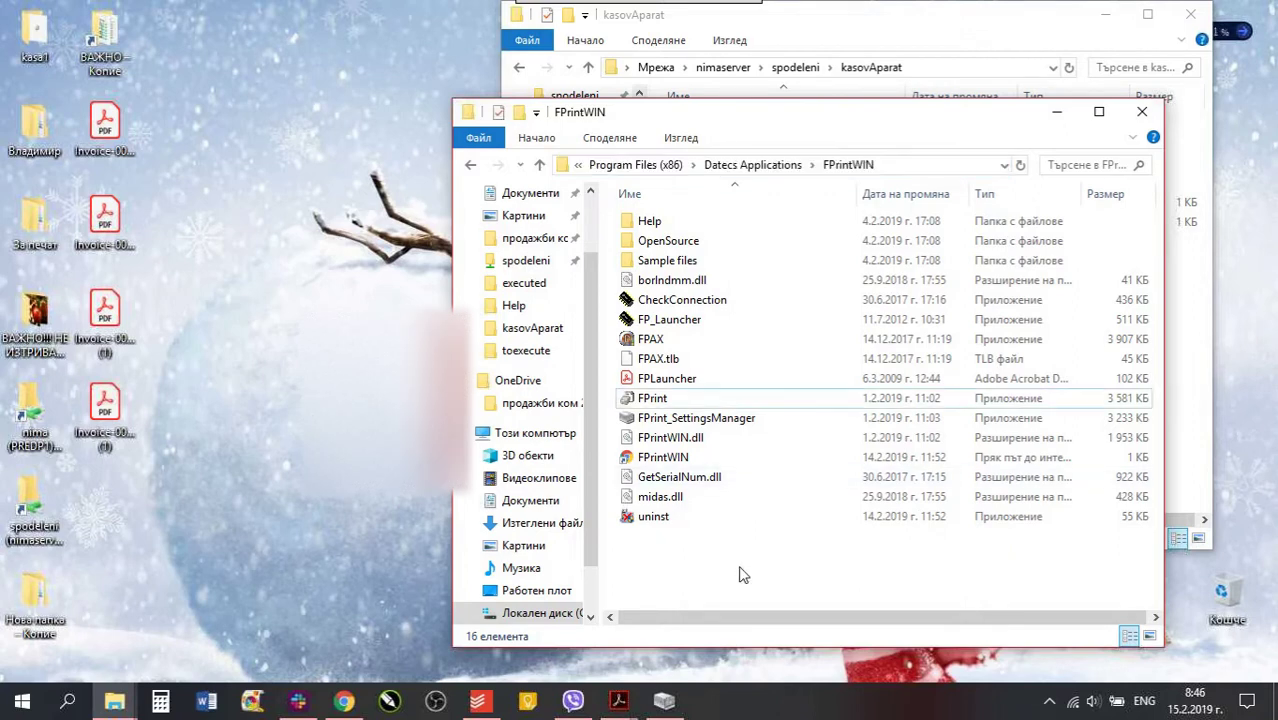
# Select FPrint_SettingsManager, restore its minimized settings window, and inspect the available COM port choices.
pyautogui.click(667, 425)
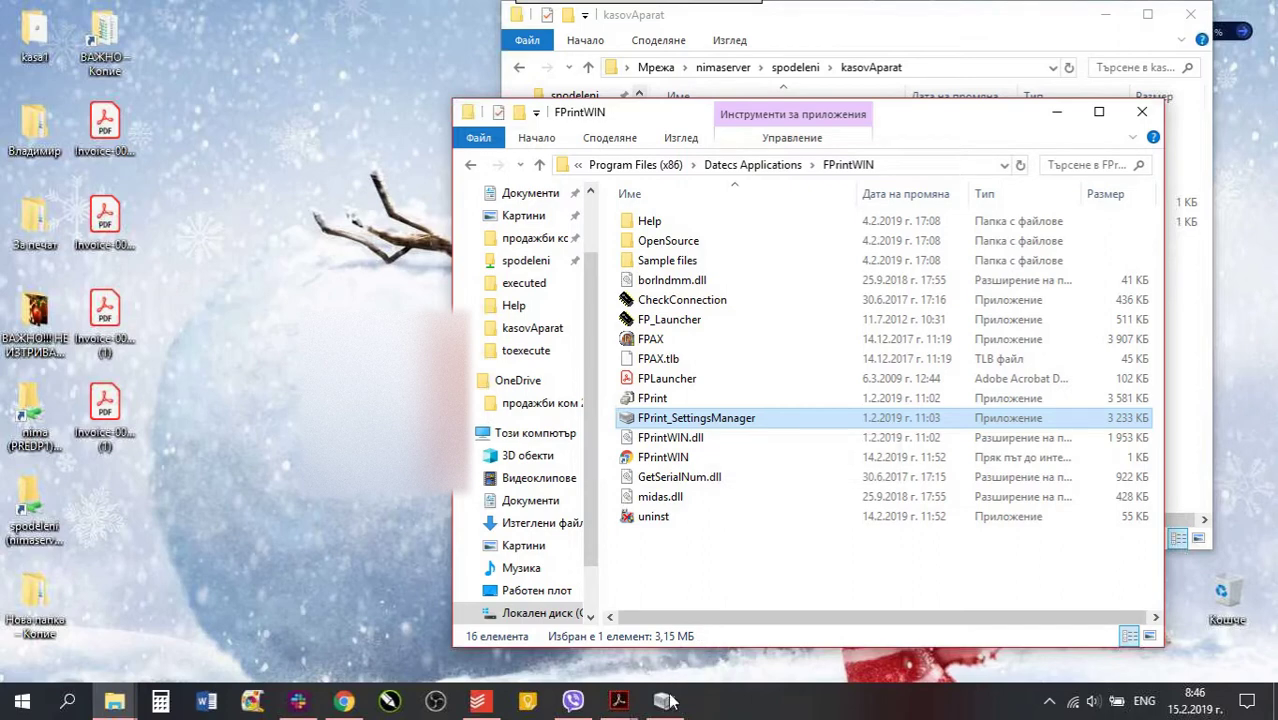
pyautogui.moveTo(670, 705)
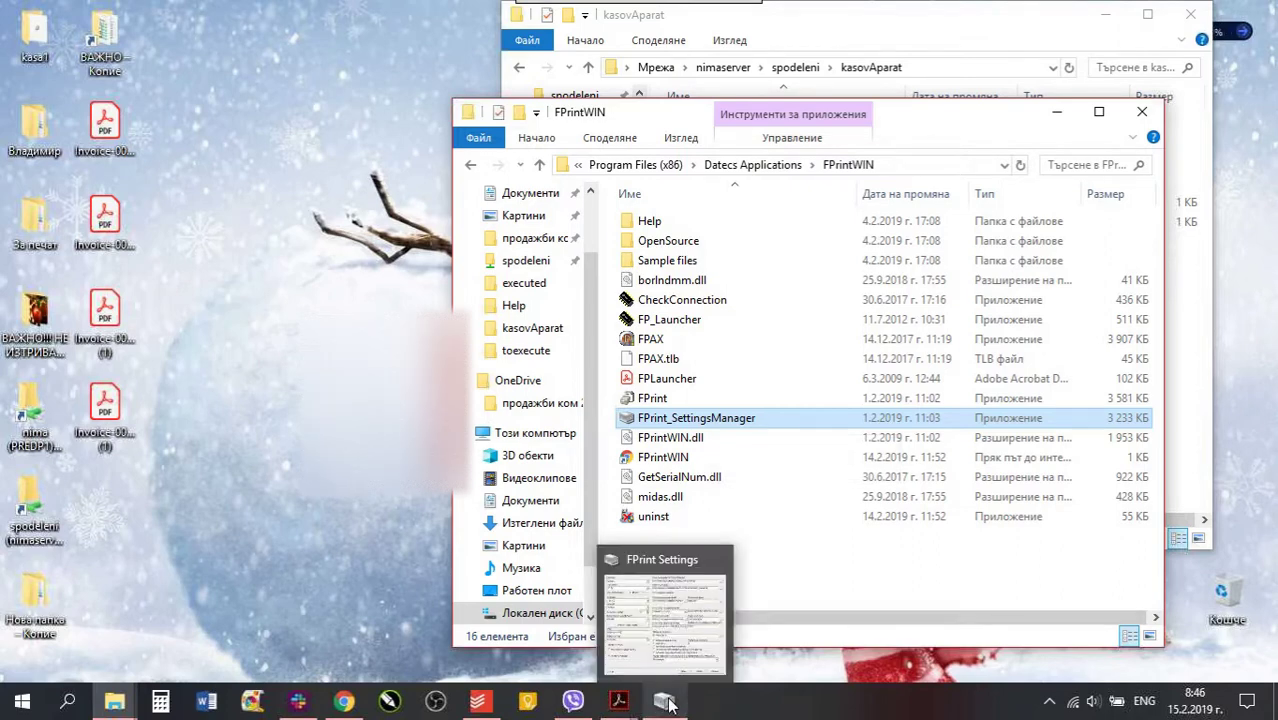
pyautogui.click(668, 703)
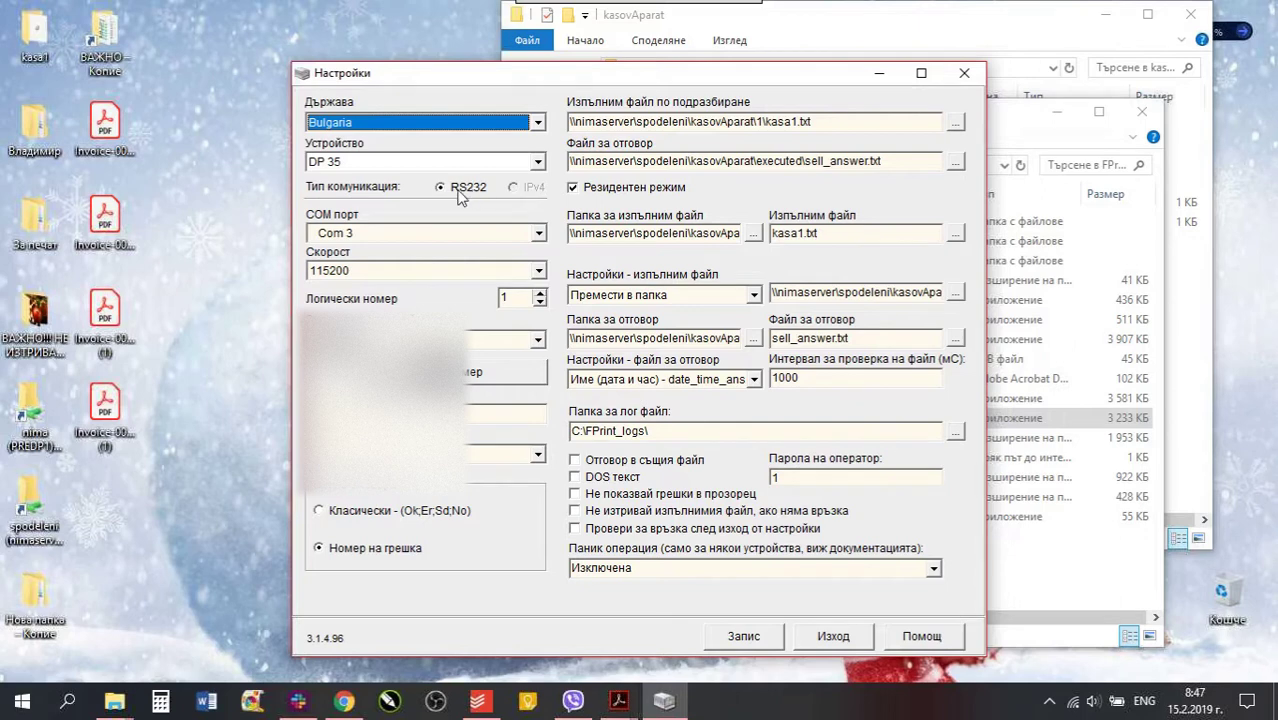
pyautogui.click(538, 234)
pyautogui.click(538, 236)
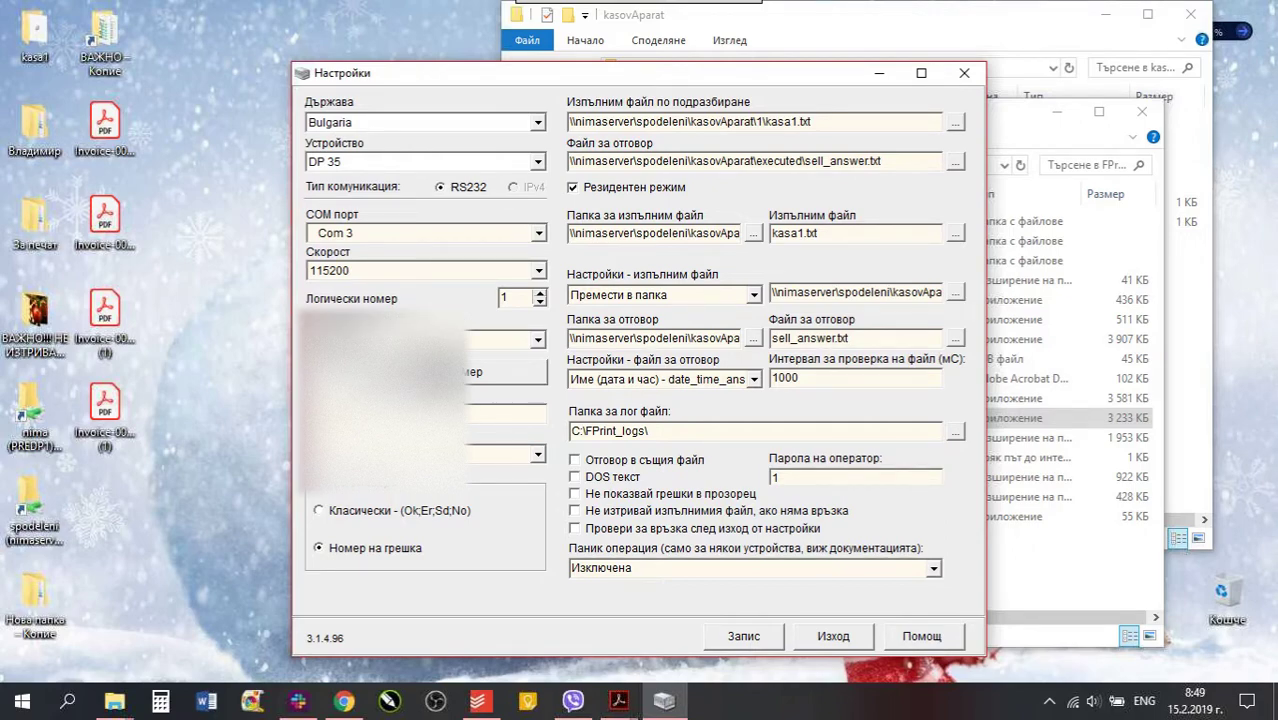
# Switch to Chrome and open a new tab.
pyautogui.click(345, 702)
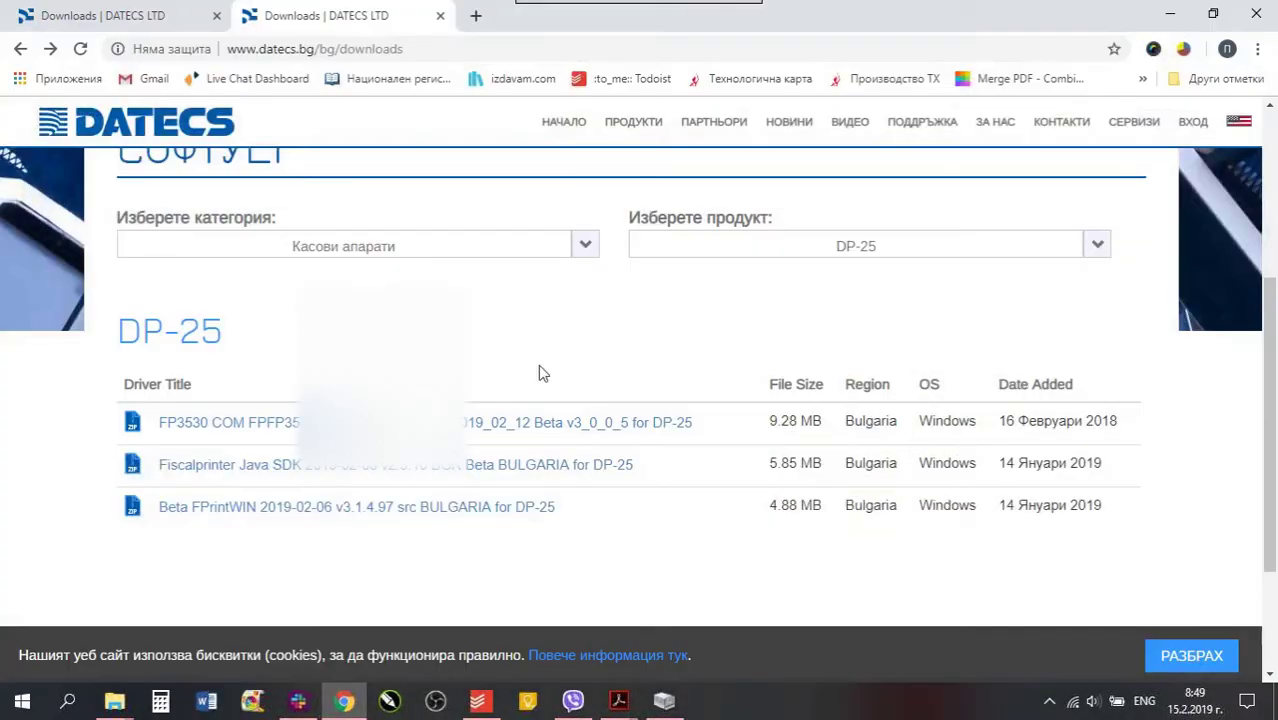
pyautogui.click(474, 17)
pyautogui.hotkey('alt', 'shift')
pyautogui.write('цатец')
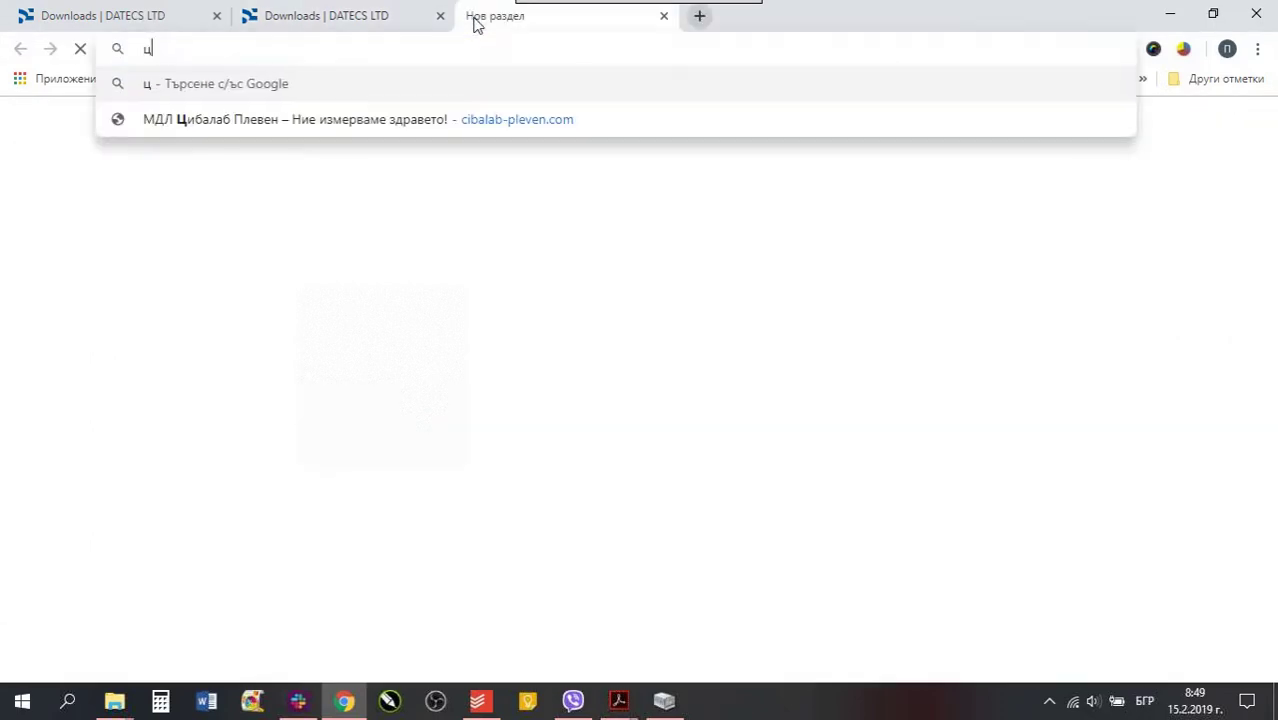
pyautogui.press('BackSpace')
pyautogui.press('BackSpace')
pyautogui.press('BackSpace')
pyautogui.press('BackSpace')
pyautogui.press('BackSpace')
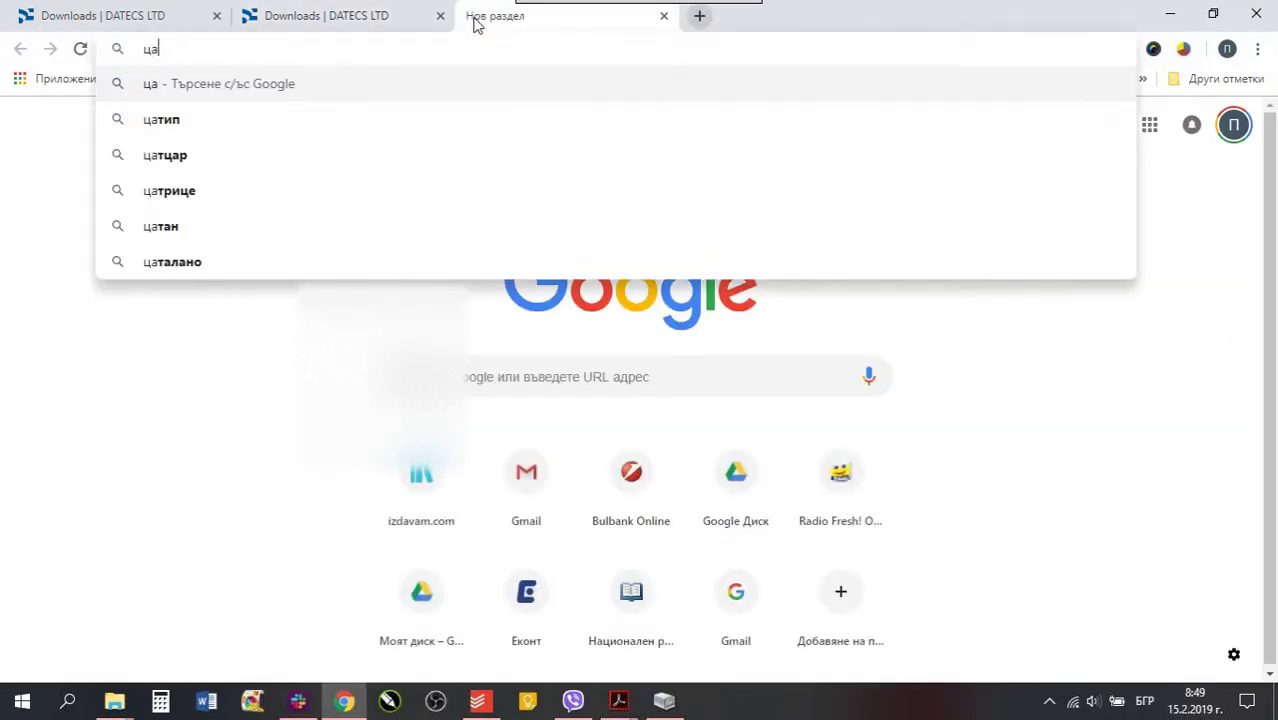
pyautogui.hotkey('alt', 'shift')
pyautogui.write('catecs')
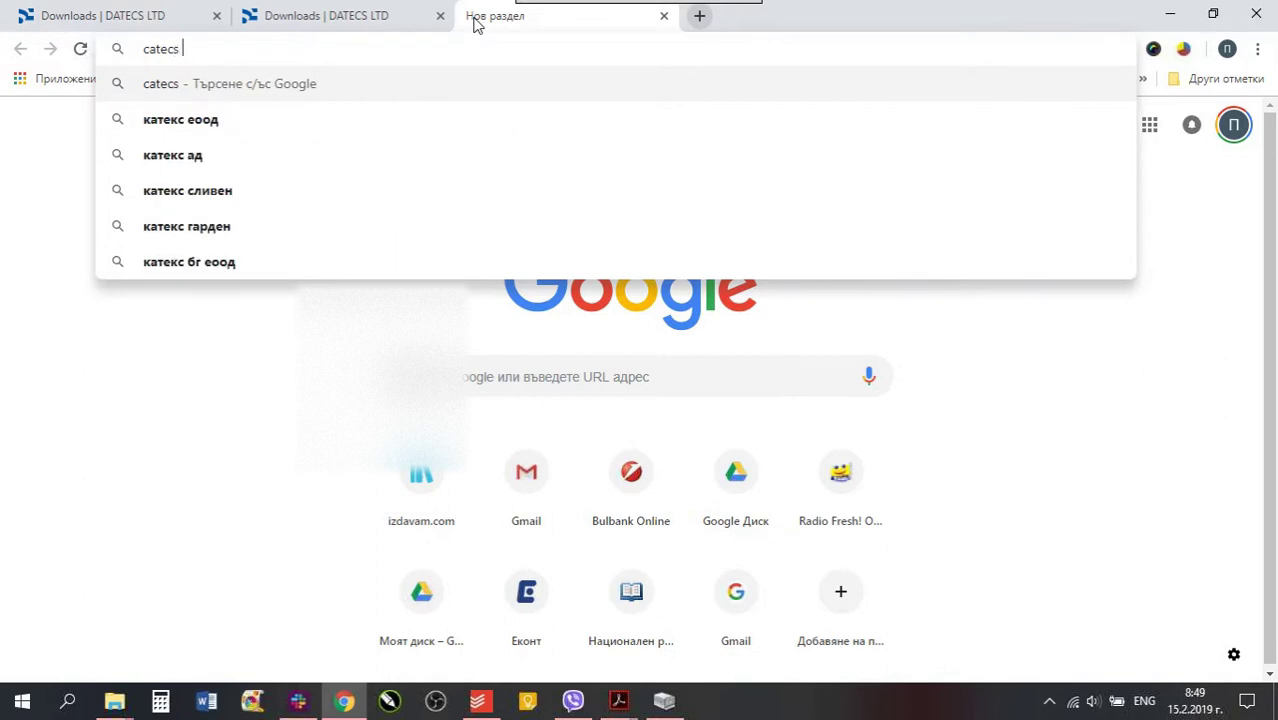
pyautogui.press('BackSpace')
pyautogui.press('BackSpace')
pyautogui.press('BackSpace')
pyautogui.press('BackSpace')
pyautogui.press('BackSpace')
pyautogui.press('BackSpace')
pyautogui.press('BackSpace')
# Search Google for "datecs dp 35", view the image results, and minimize the browser.
pyautogui.write('datecs ')
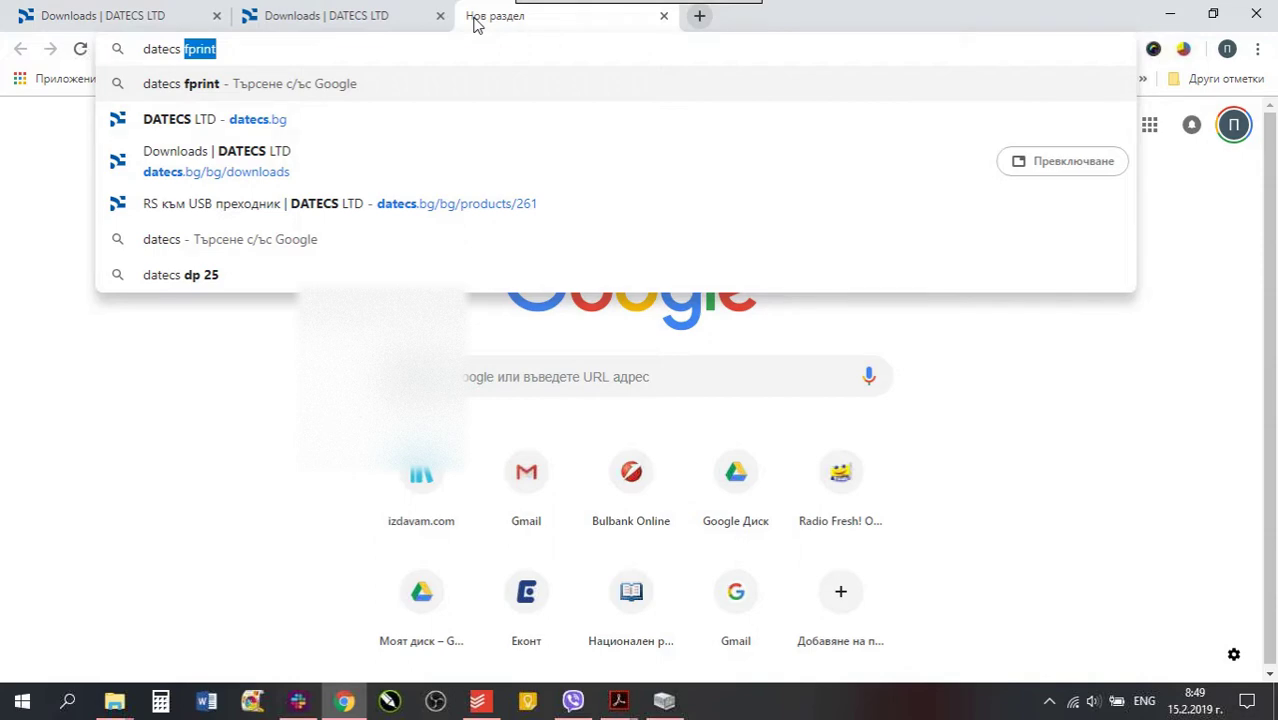
pyautogui.write('dp ')
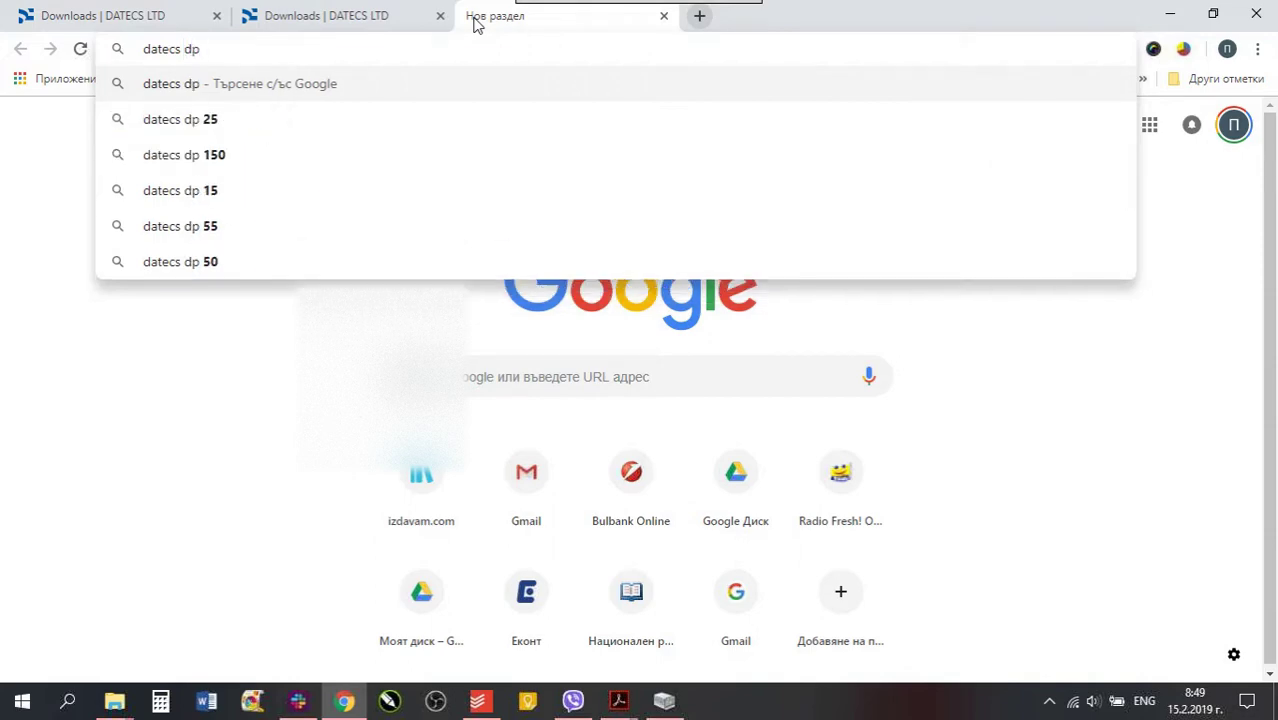
pyautogui.write('35')
pyautogui.press('Return')
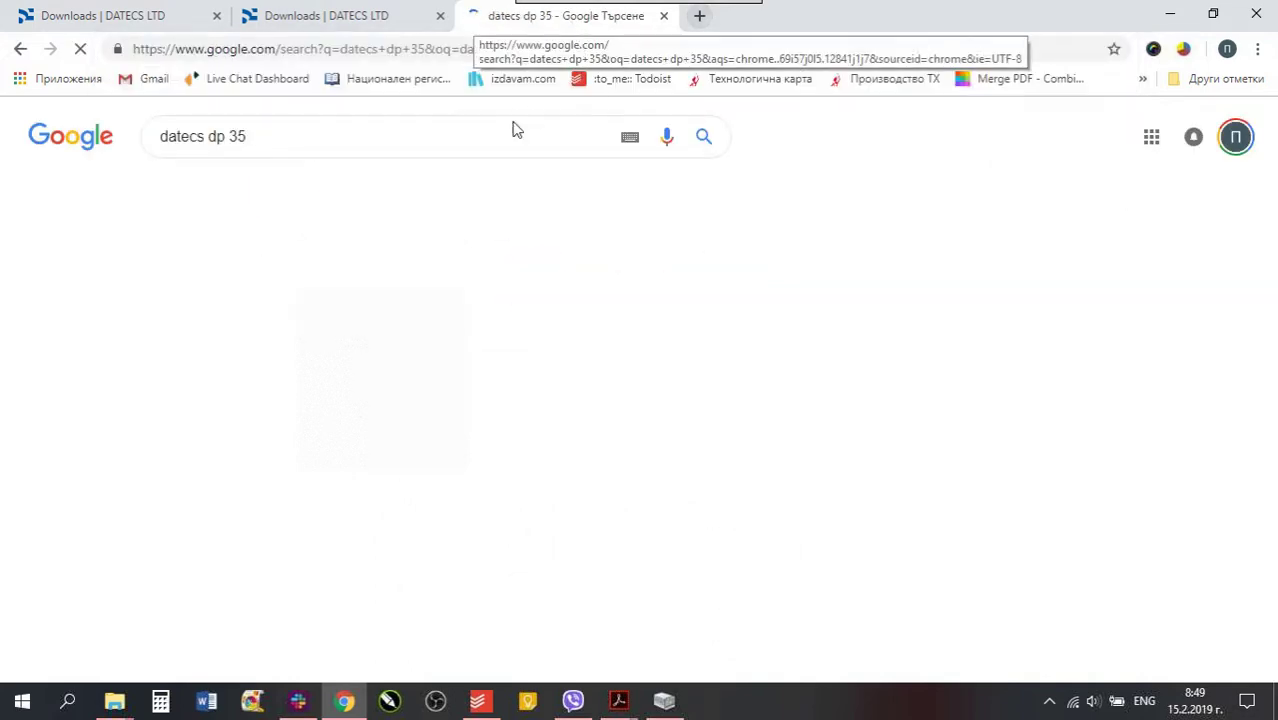
pyautogui.click(253, 192)
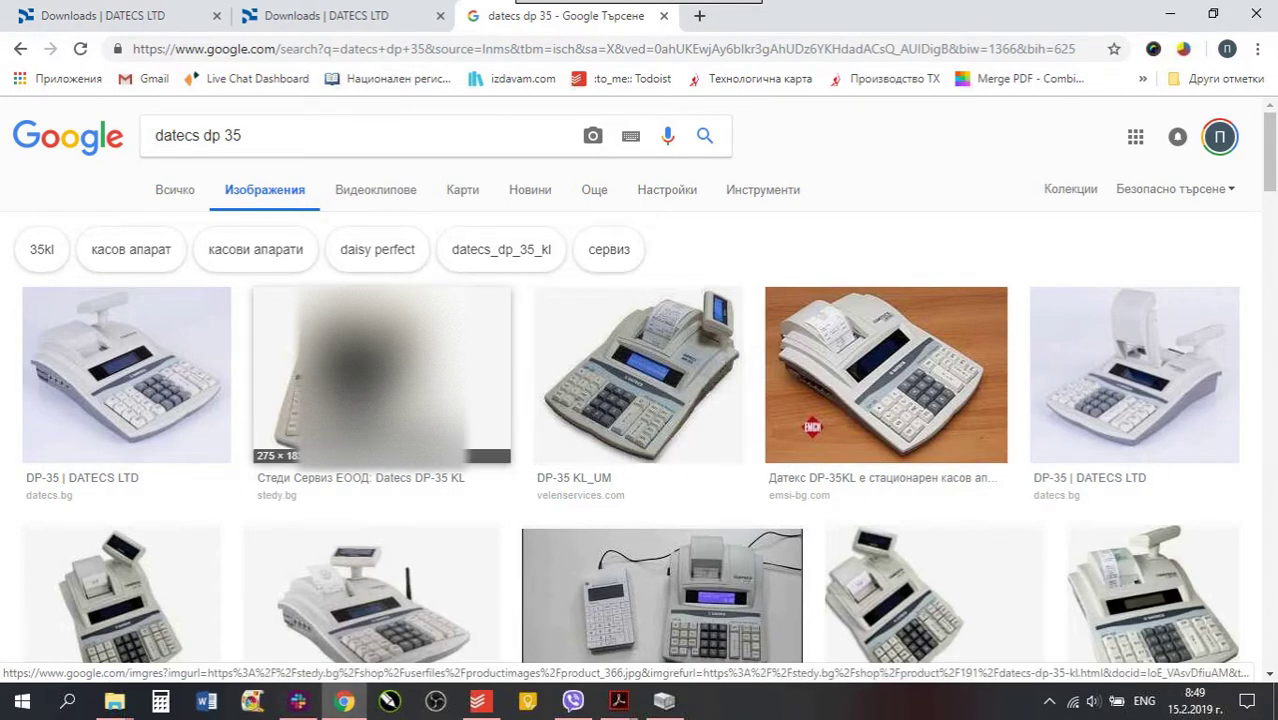
pyautogui.click(1170, 15)
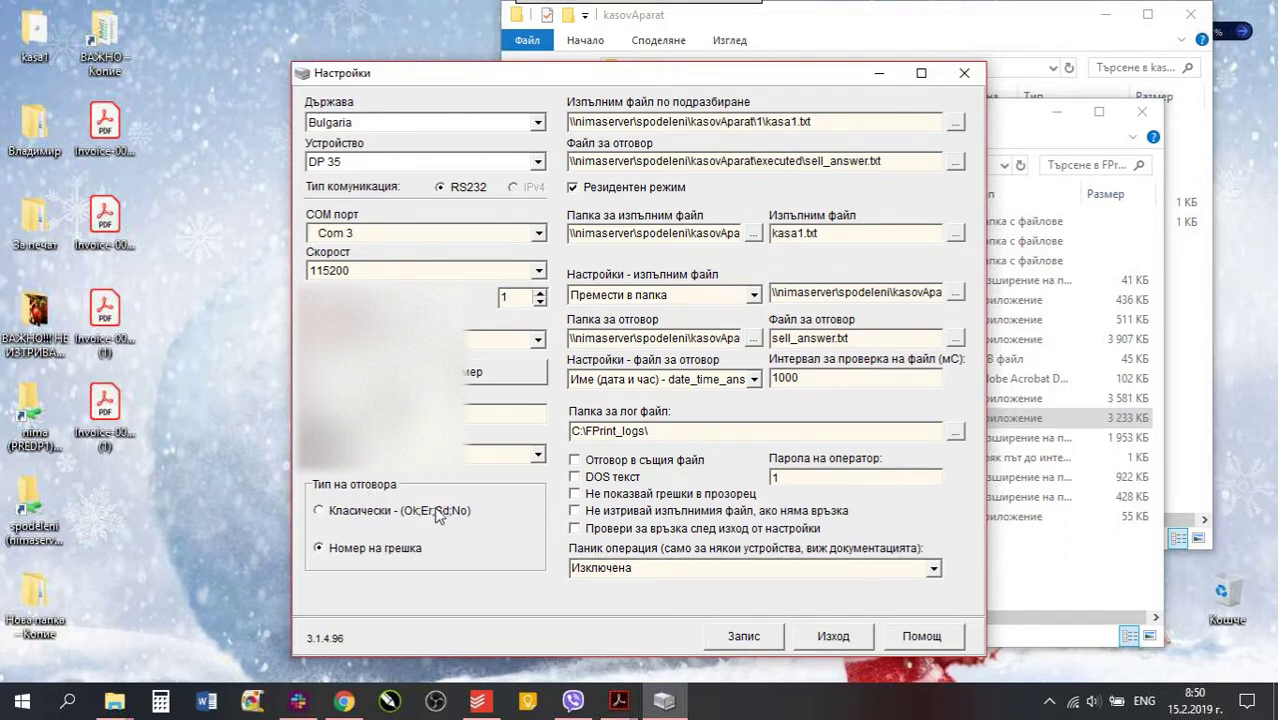
# Open the FPRINT_EN.pdf manual in Acrobat and browse its table of contents and introduction for the response type.
pyautogui.moveTo(620, 703)
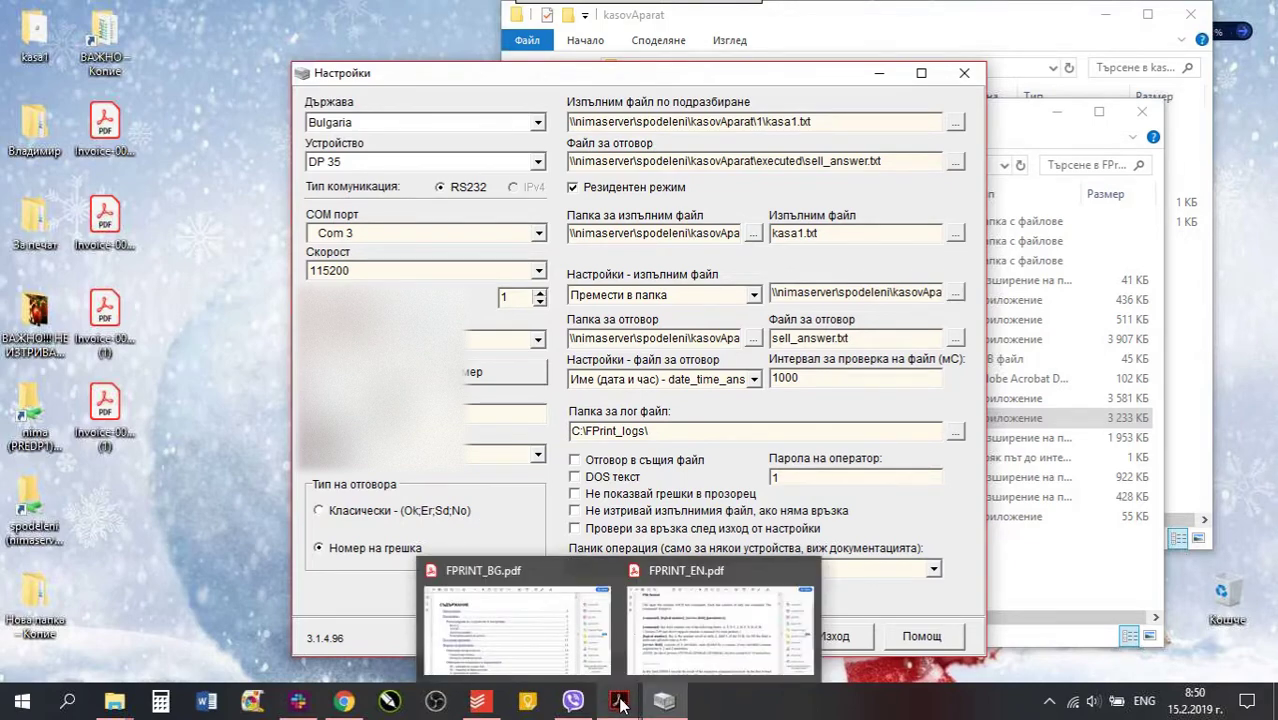
pyautogui.click(680, 635)
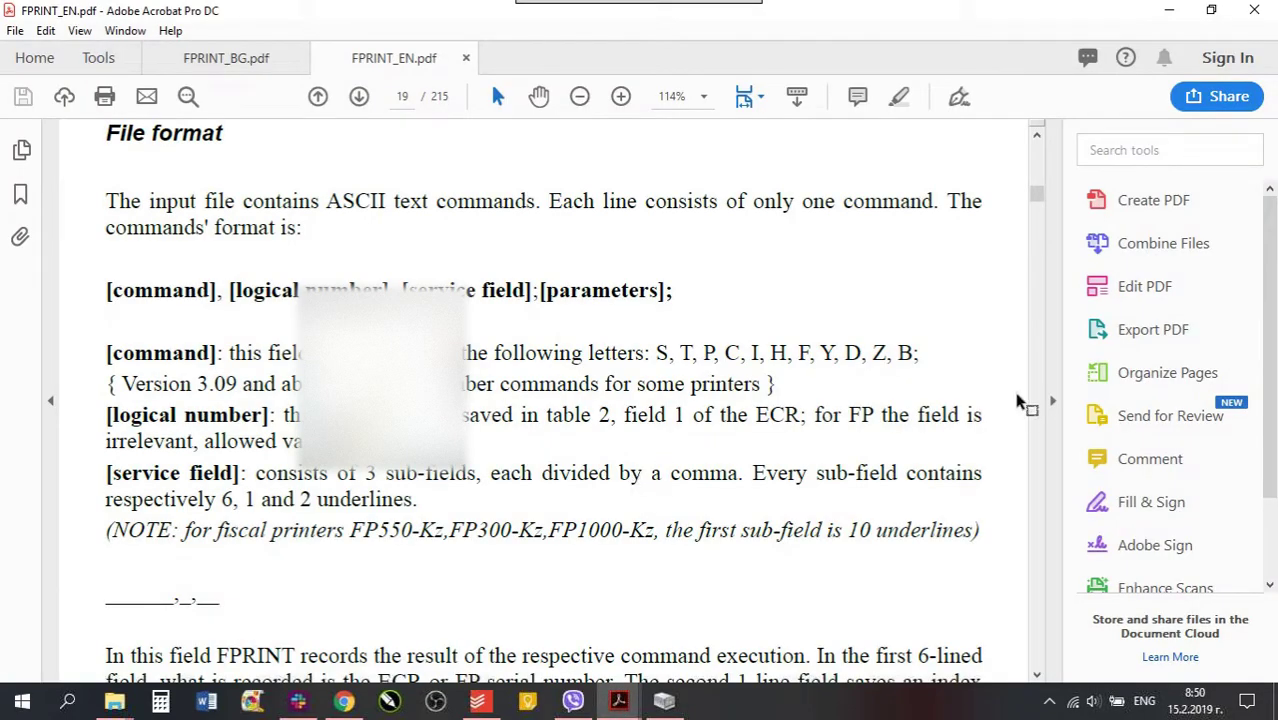
pyautogui.moveTo(1037, 195); pyautogui.dragTo(1009, 170)
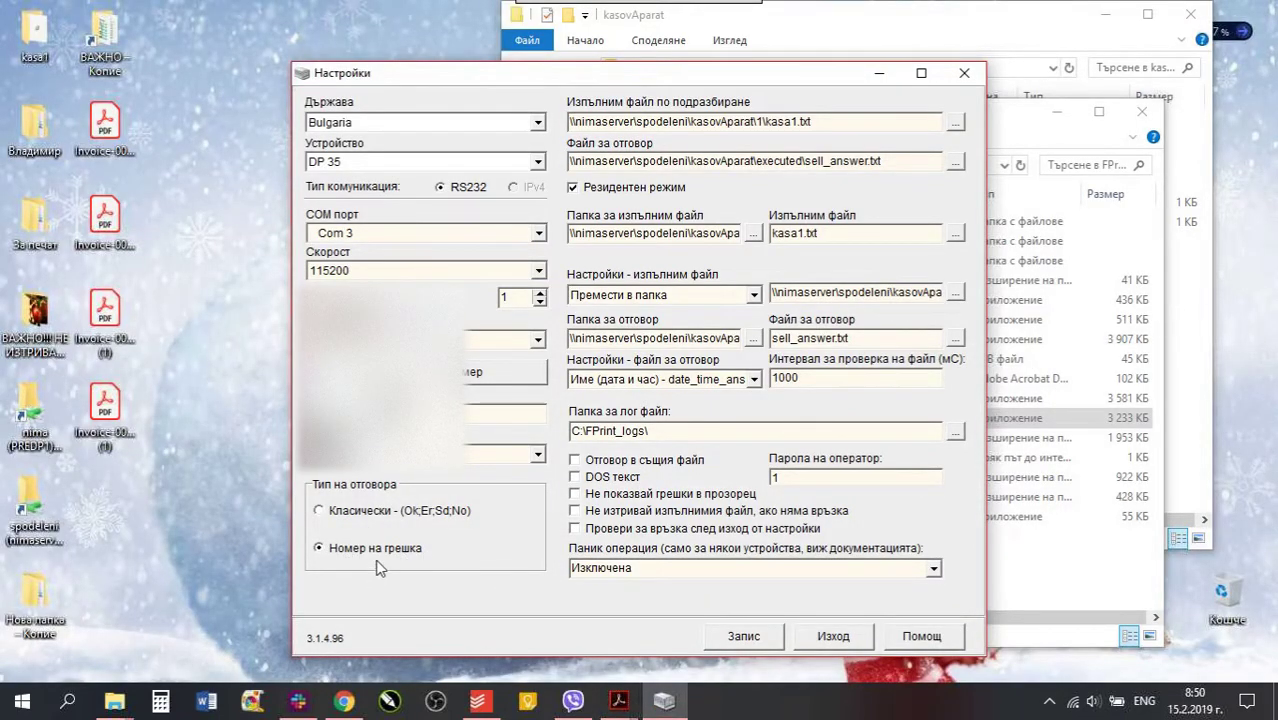
pyautogui.click(618, 700)
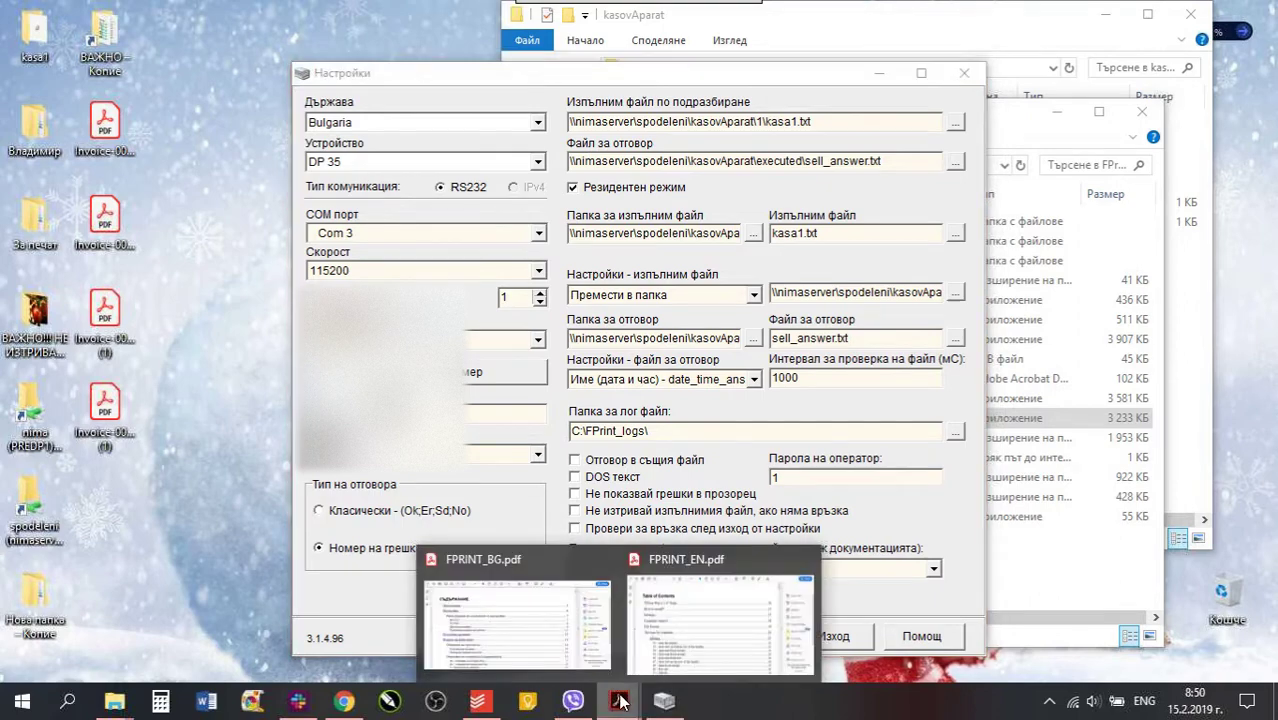
pyautogui.click(711, 627)
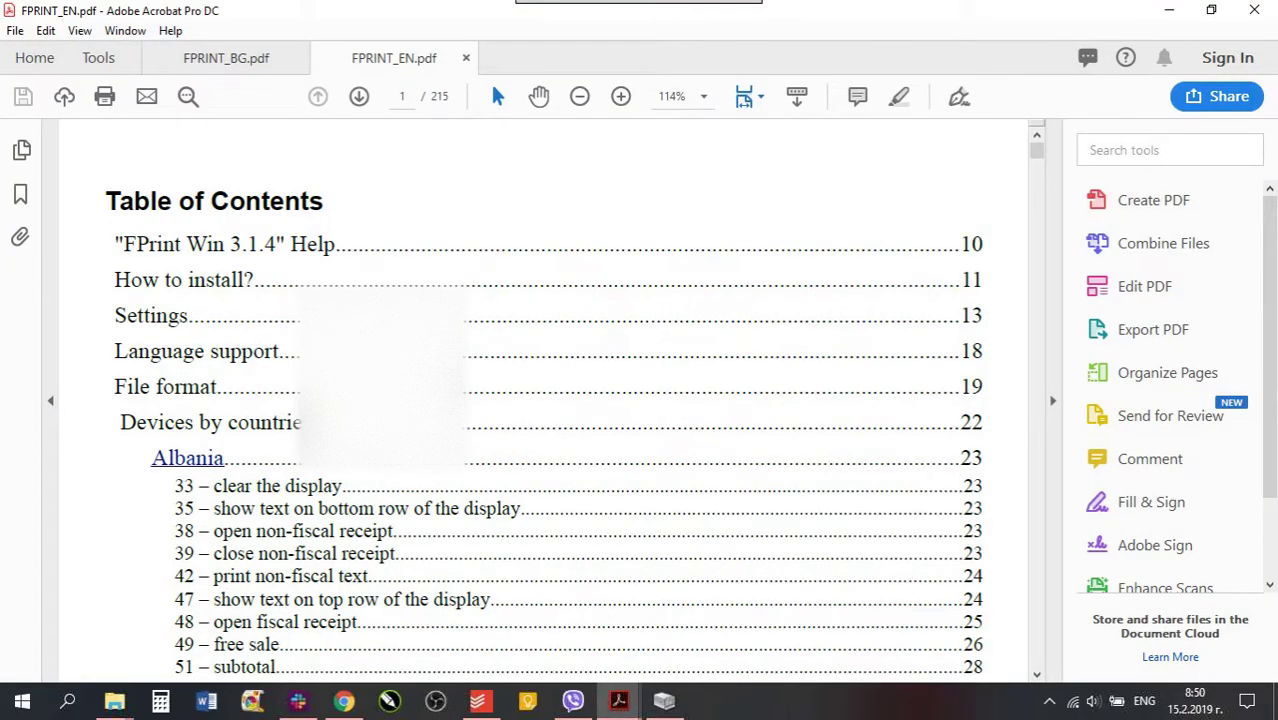
pyautogui.scroll(-6, 610, 395)
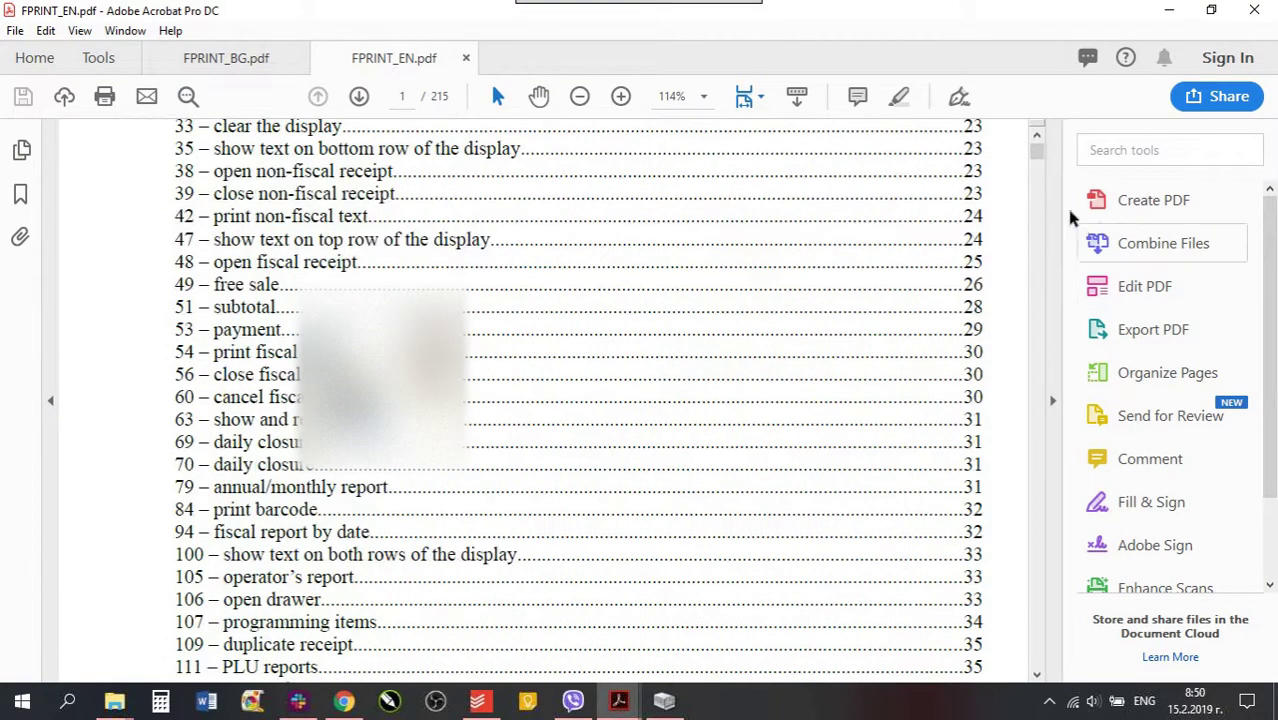
pyautogui.moveTo(1038, 160); pyautogui.dragTo(982, 183)
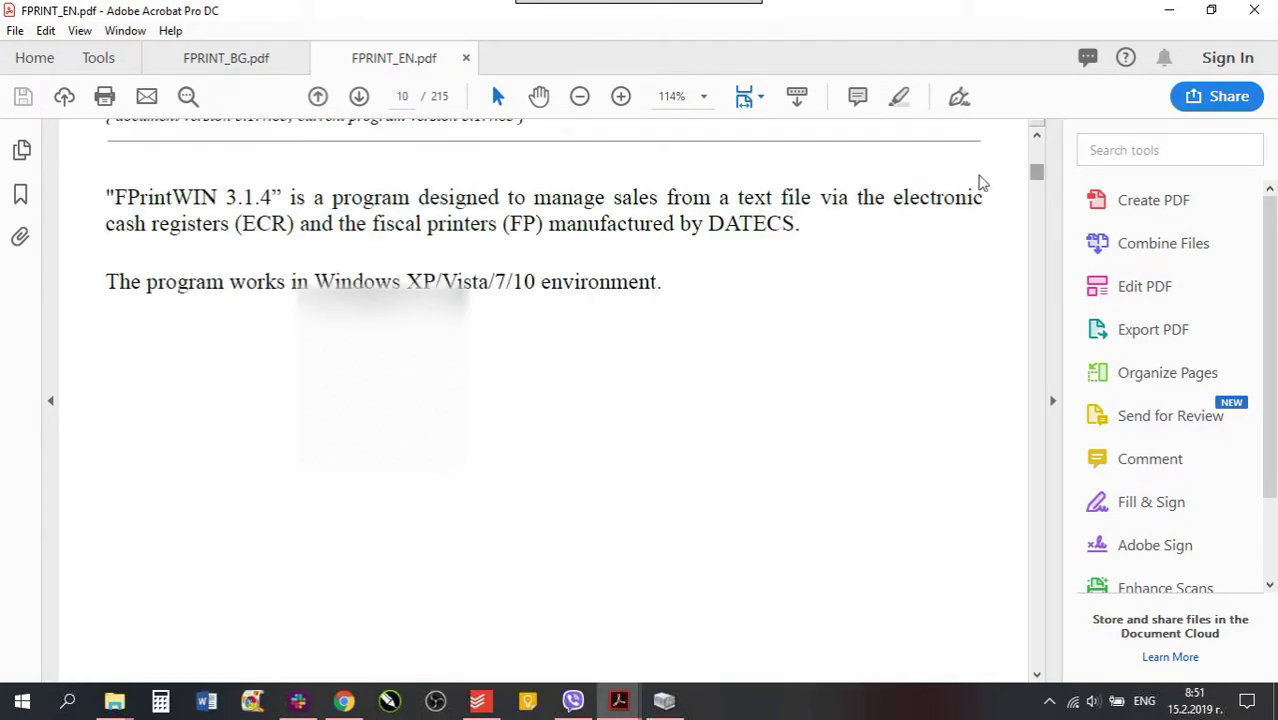
# In FPRINT_BG.pdf, go to the "Номер на грешка/резултат" section, highlight the row for error 12, and minimize Acrobat.
pyautogui.click(248, 62)
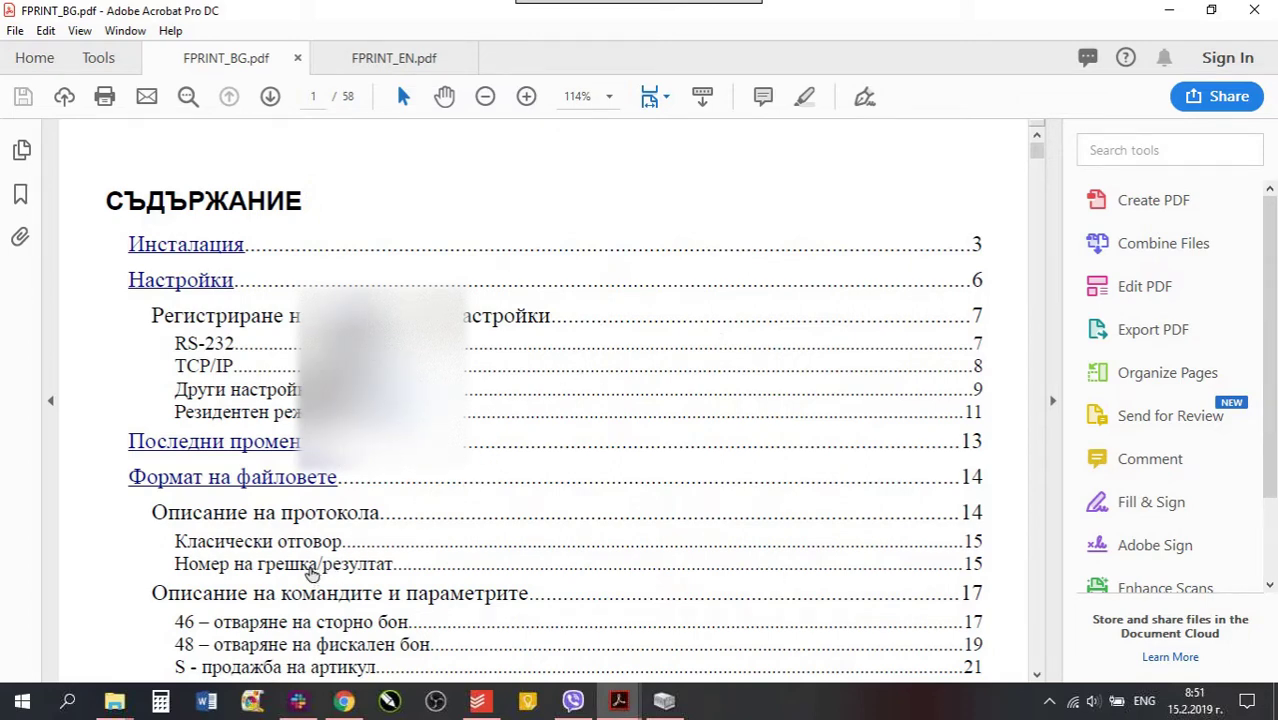
pyautogui.click(318, 568)
pyautogui.scroll(-3, 440, 485)
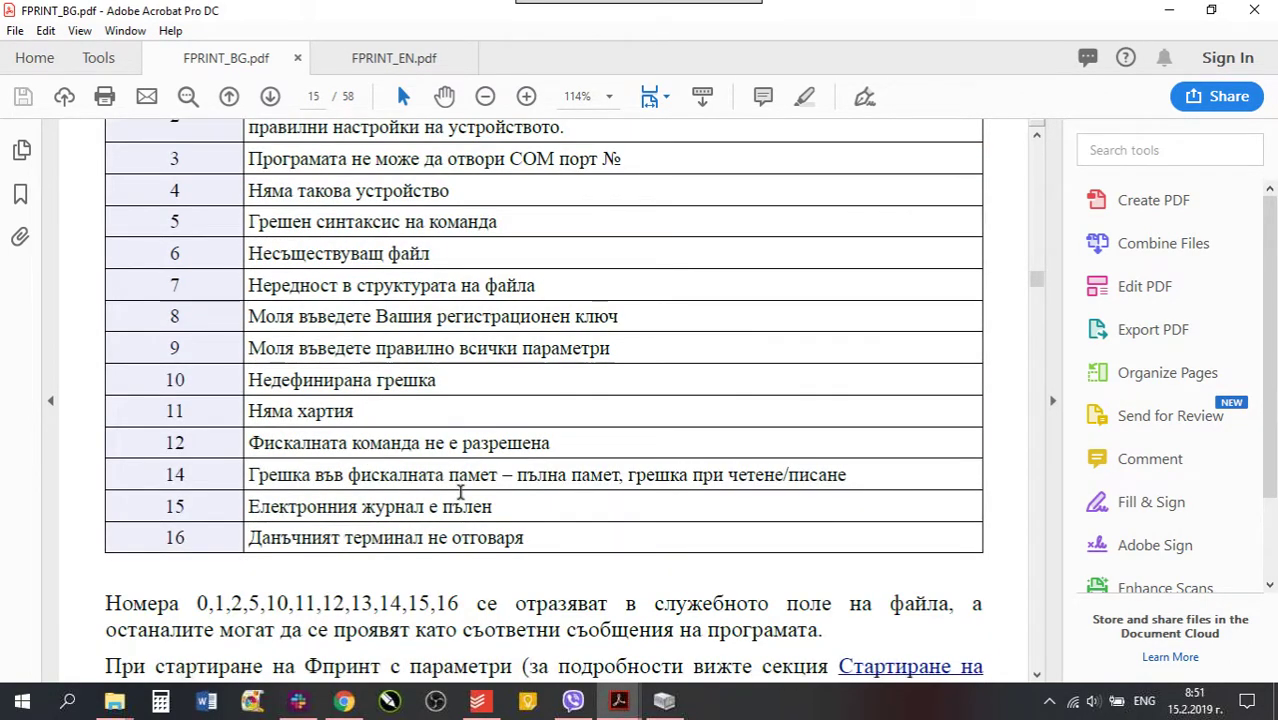
pyautogui.moveTo(170, 441); pyautogui.dragTo(550, 442)
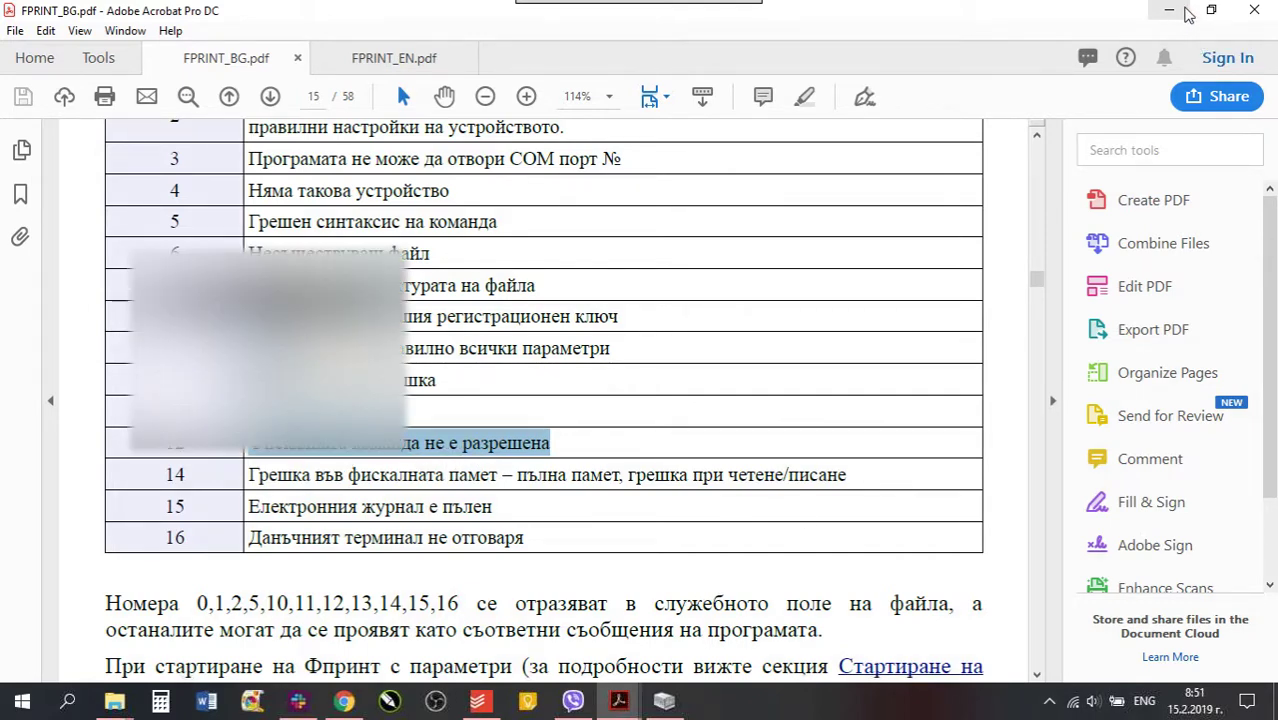
pyautogui.click(1169, 10)
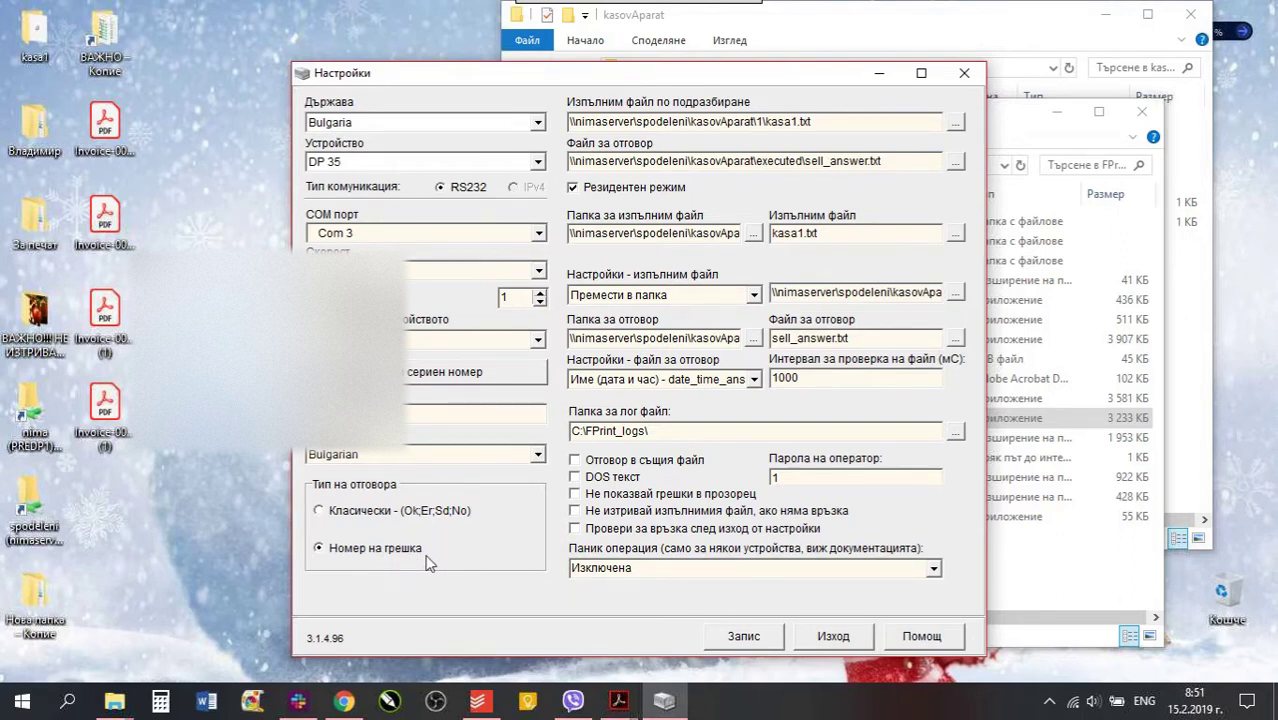
# Highlight the default executable file path in the settings window, and shift the window slightly up and to the left.
pyautogui.click(869, 126)
pyautogui.moveTo(817, 122); pyautogui.dragTo(545, 125)
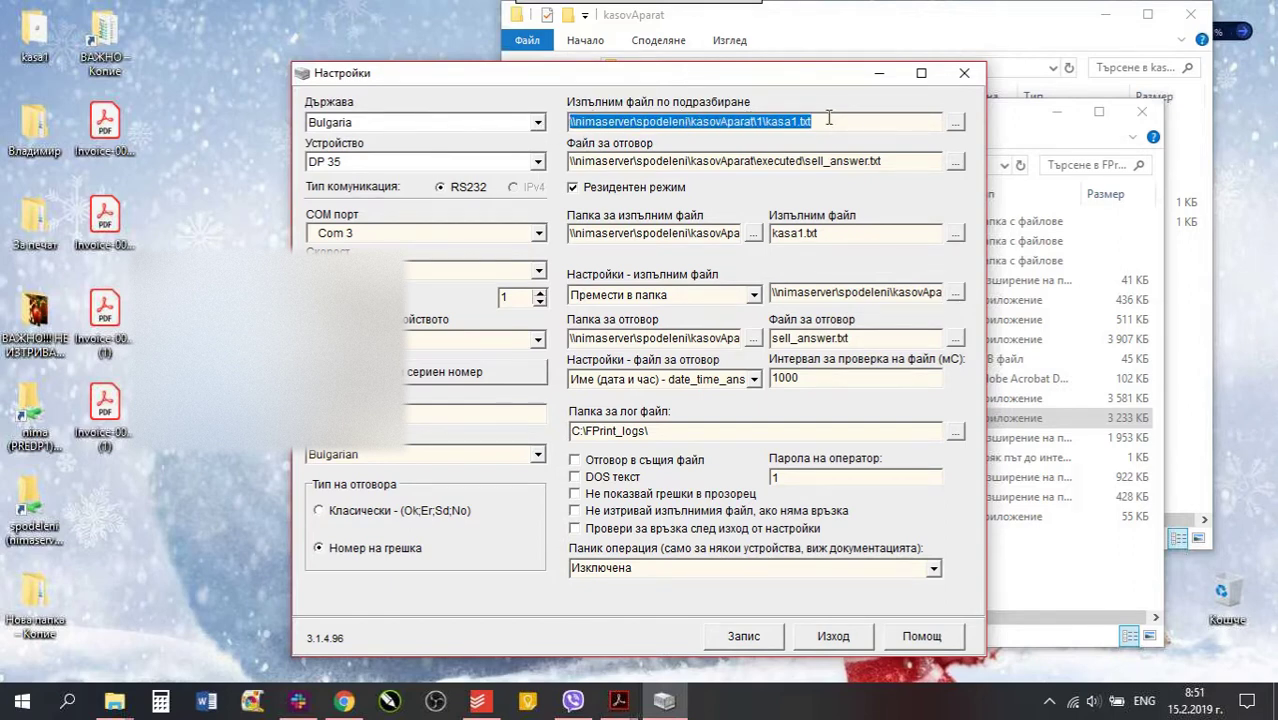
pyautogui.moveTo(778, 82); pyautogui.dragTo(739, 73)
pyautogui.click(782, 117)
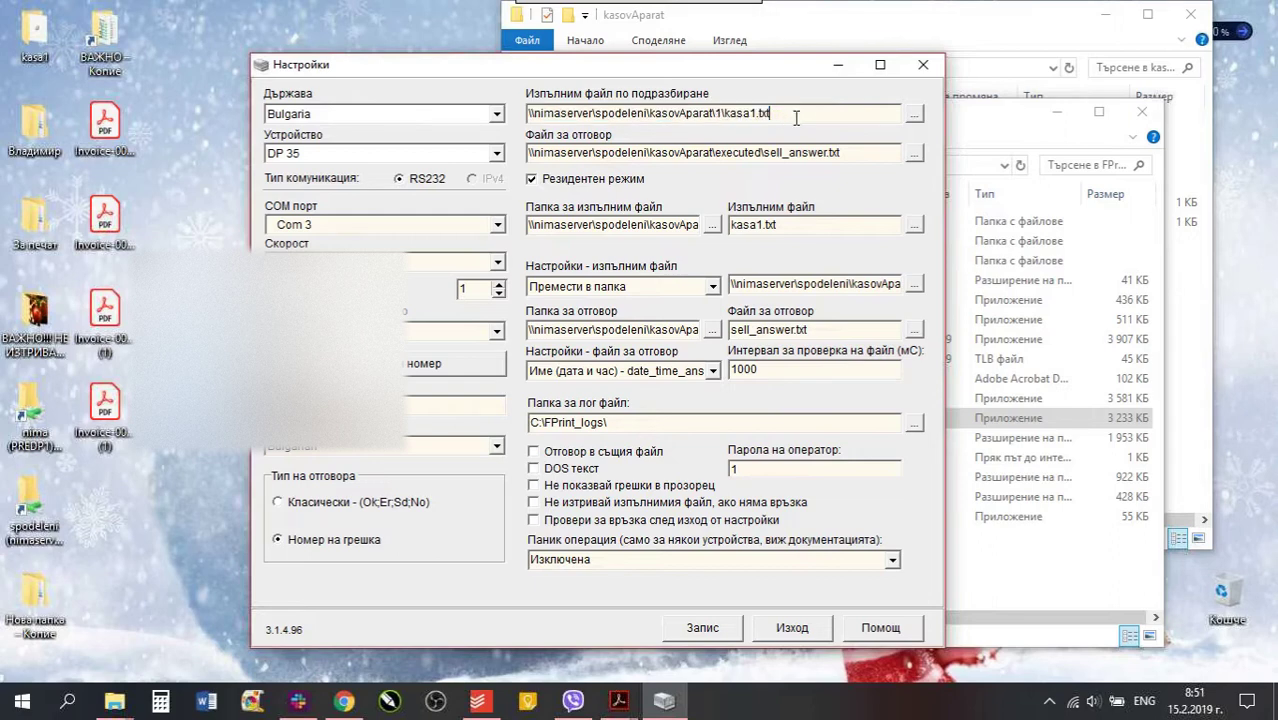
pyautogui.moveTo(798, 117); pyautogui.dragTo(524, 112)
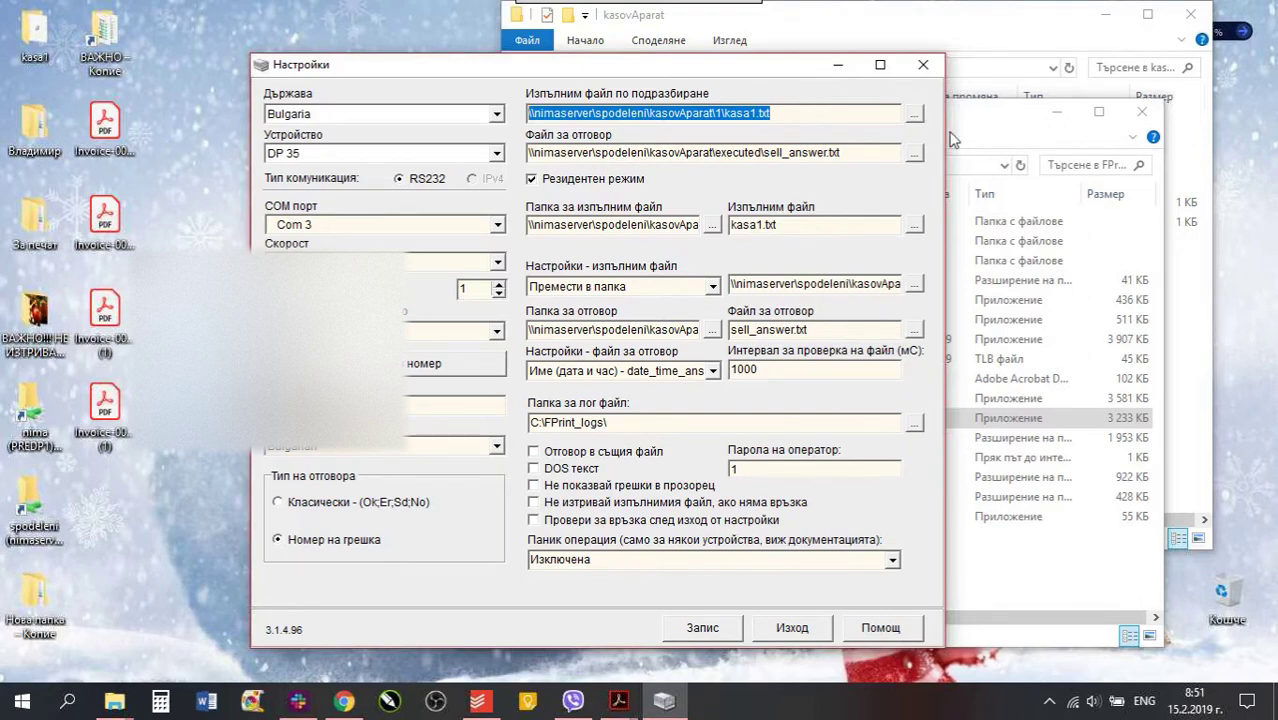
# Minimize the FPrintWIN folder, bring the kasovAparat network folder to the front, and move it beside the settings.
pyautogui.click(987, 132)
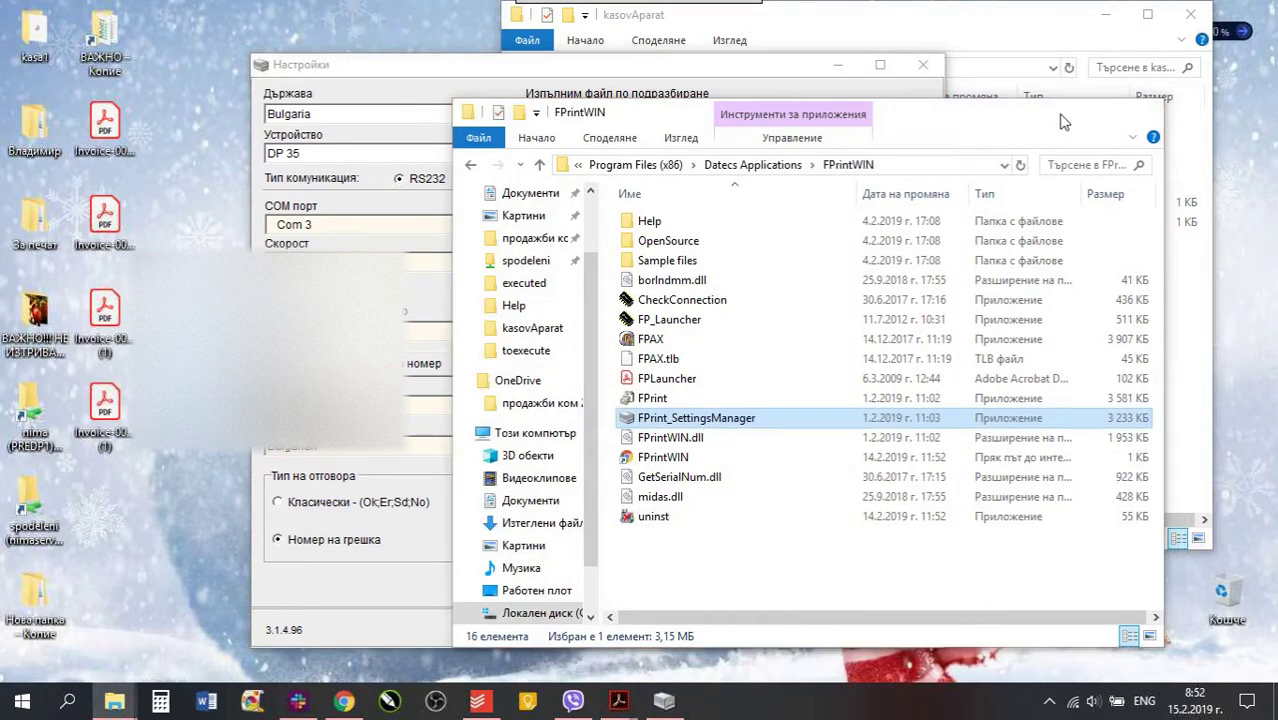
pyautogui.click(1057, 111)
pyautogui.click(997, 31)
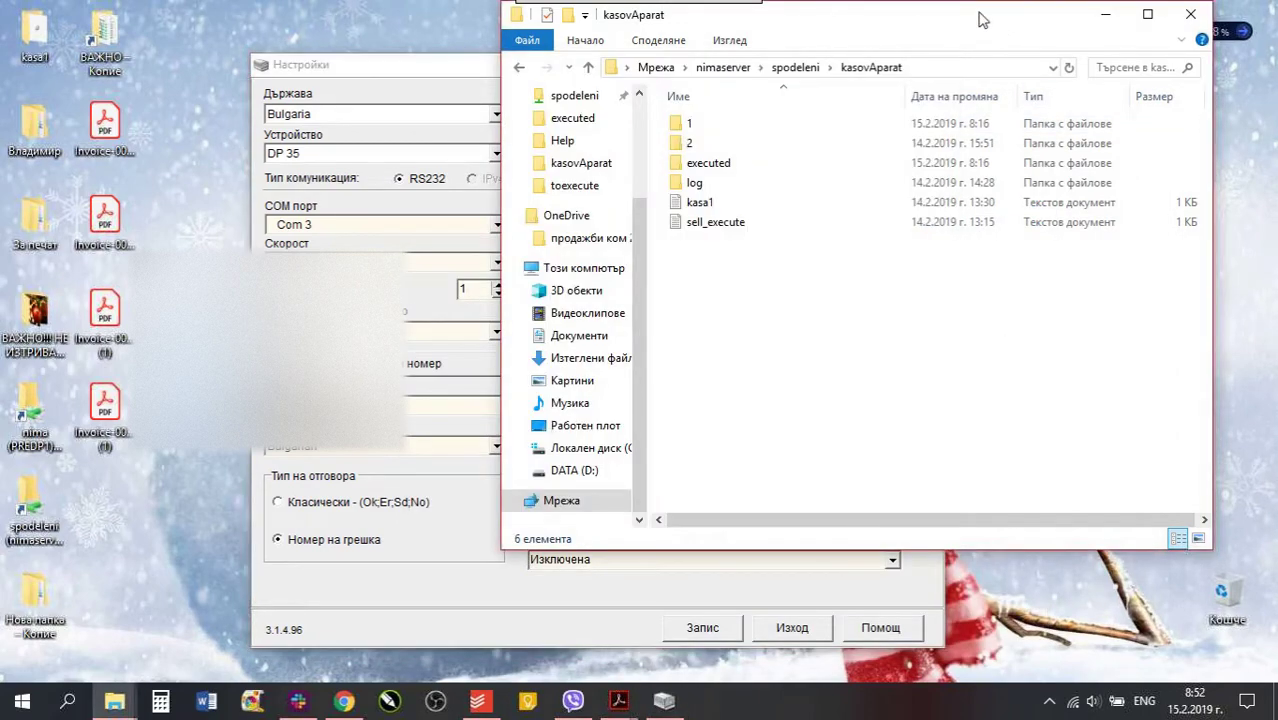
pyautogui.moveTo(981, 19); pyautogui.dragTo(1033, 54)
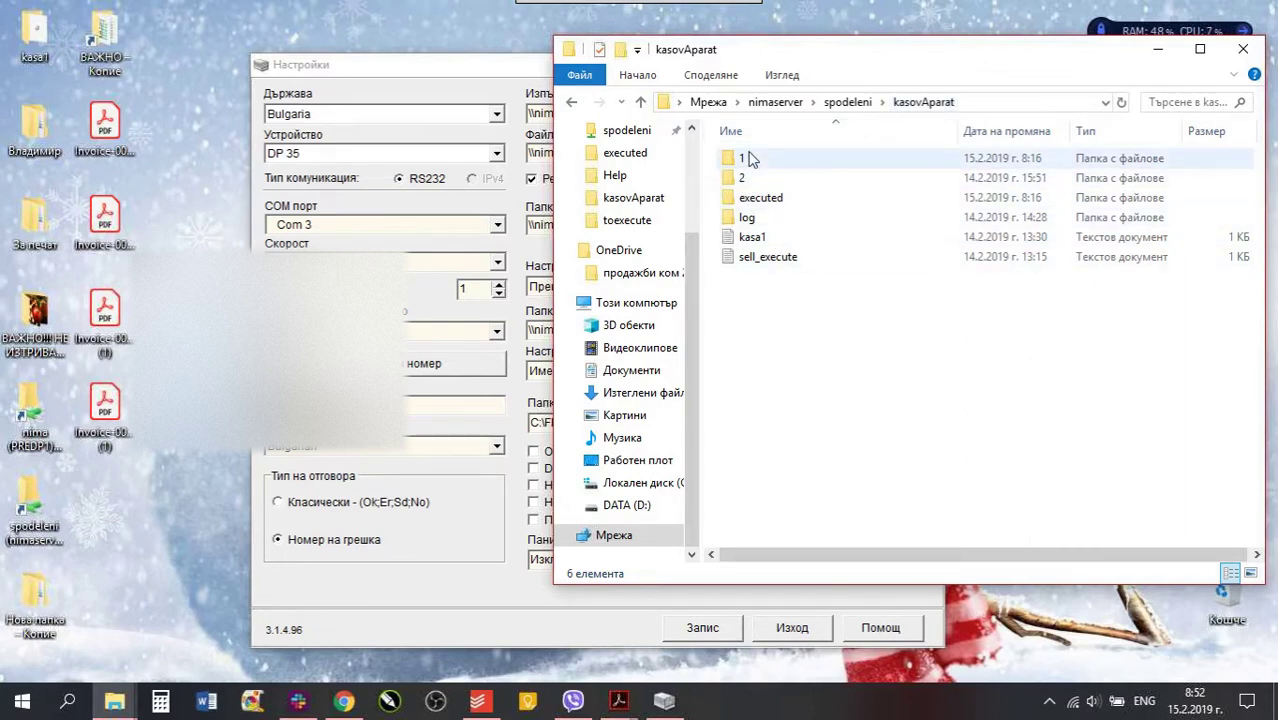
# Briefly show the DP-35 image results in Chrome again, and return to the kasovAparat folder.
pyautogui.click(344, 703)
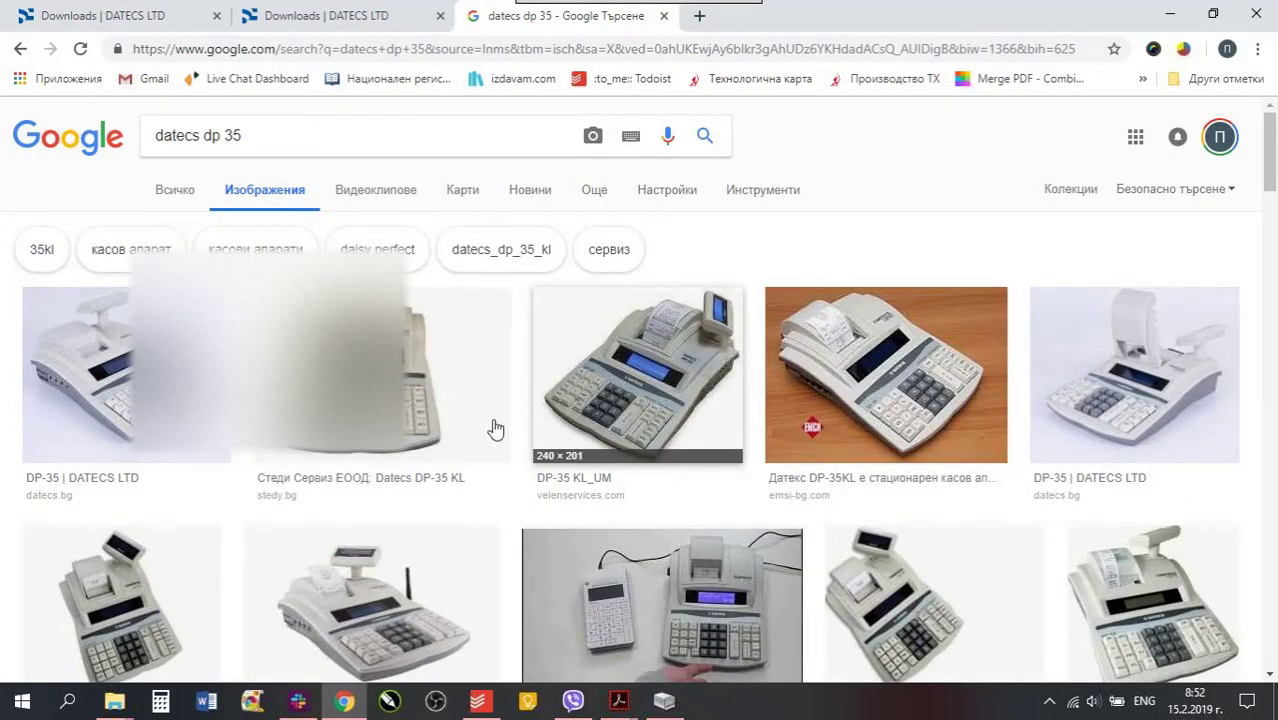
pyautogui.click(1170, 14)
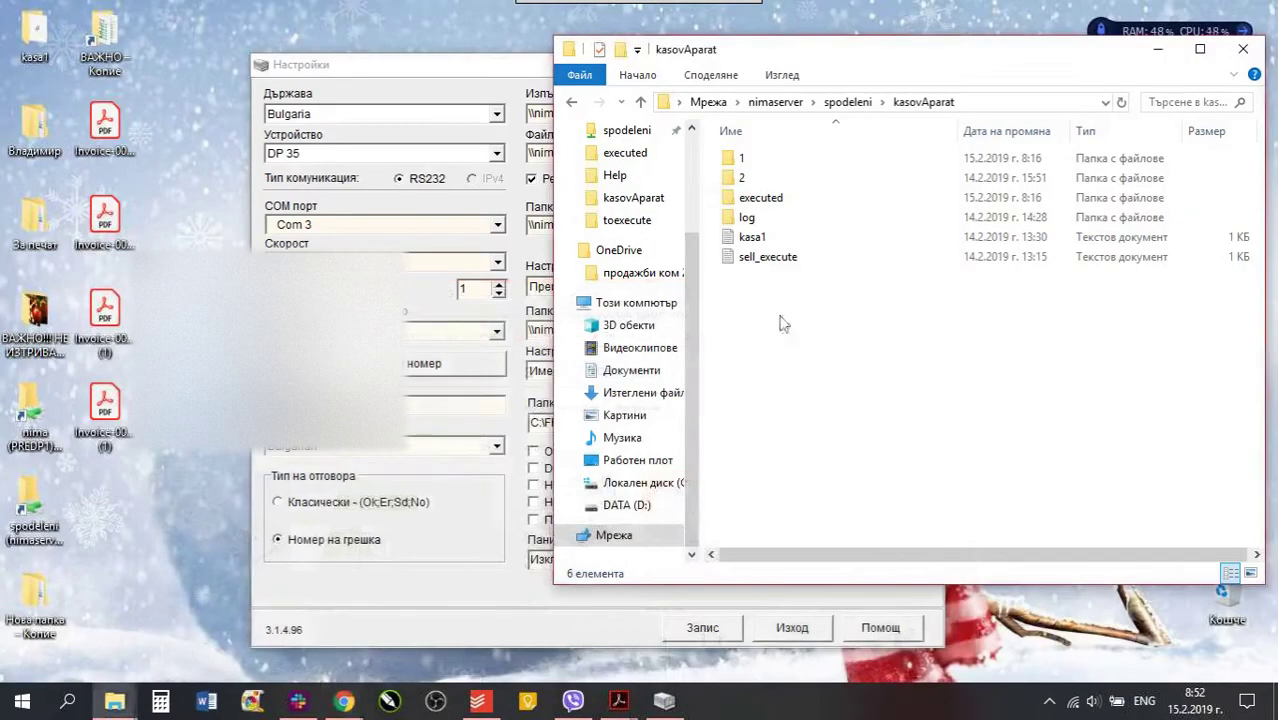
# Select folders 1 and 2 in turn, shift the settings window up and left, and highlight "\1\kasa1.txt" in the default executable file path.
pyautogui.click(748, 160)
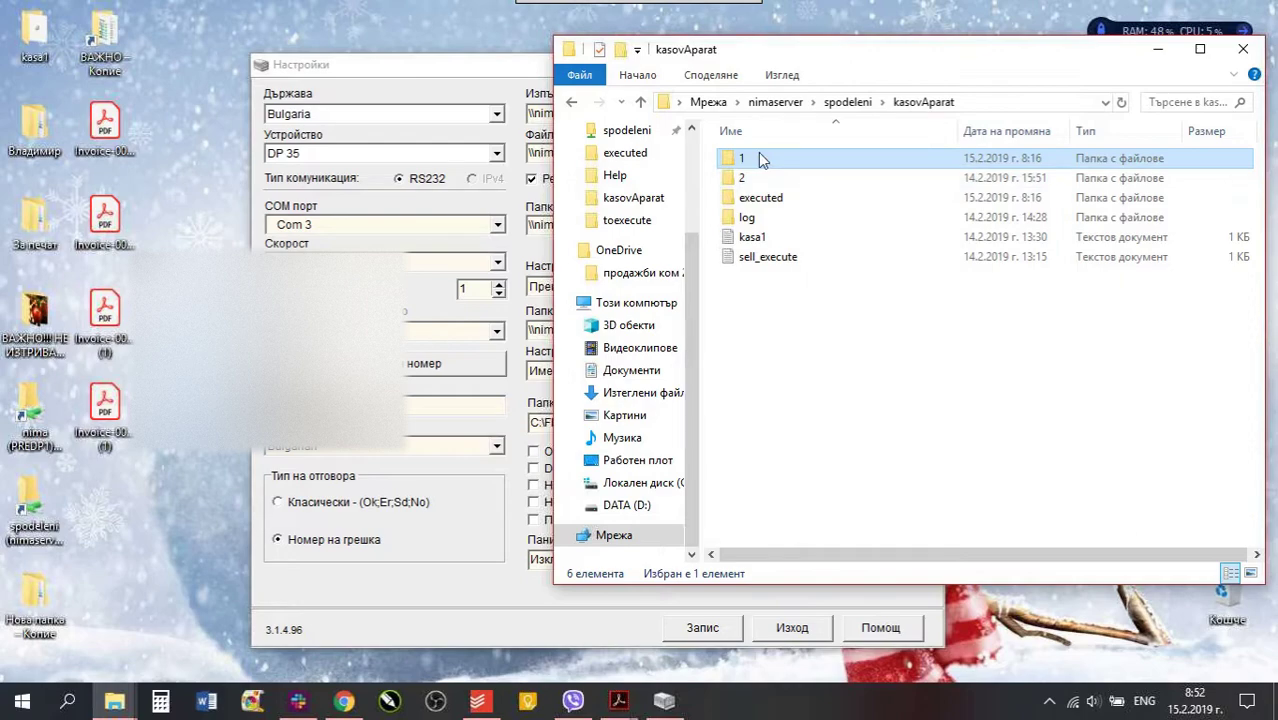
pyautogui.click(760, 179)
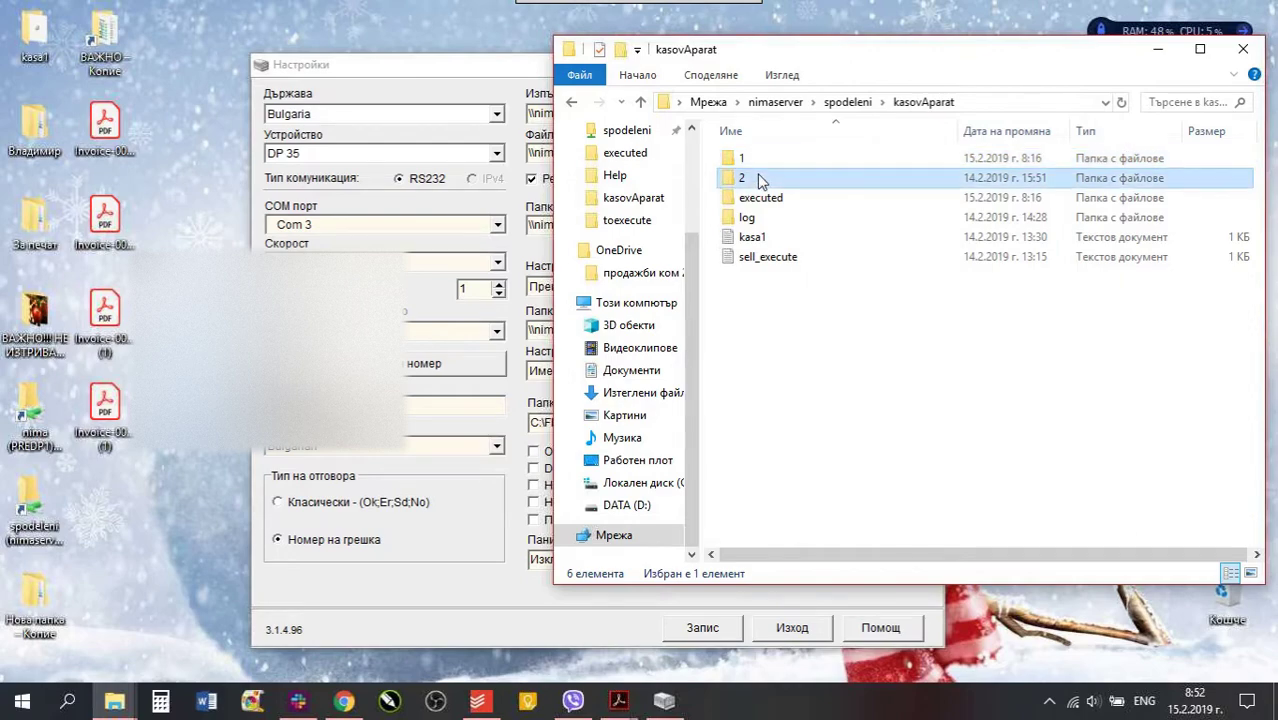
pyautogui.click(478, 64)
pyautogui.moveTo(516, 68); pyautogui.dragTo(395, 47)
pyautogui.press('End')
pyautogui.hotkey('ctrl', 'shift', 'Left')
pyautogui.hotkey('ctrl', 'shift', 'Left')
pyautogui.hotkey('ctrl', 'shift', 'Left')
pyautogui.hotkey('ctrl', 'shift', 'Left')
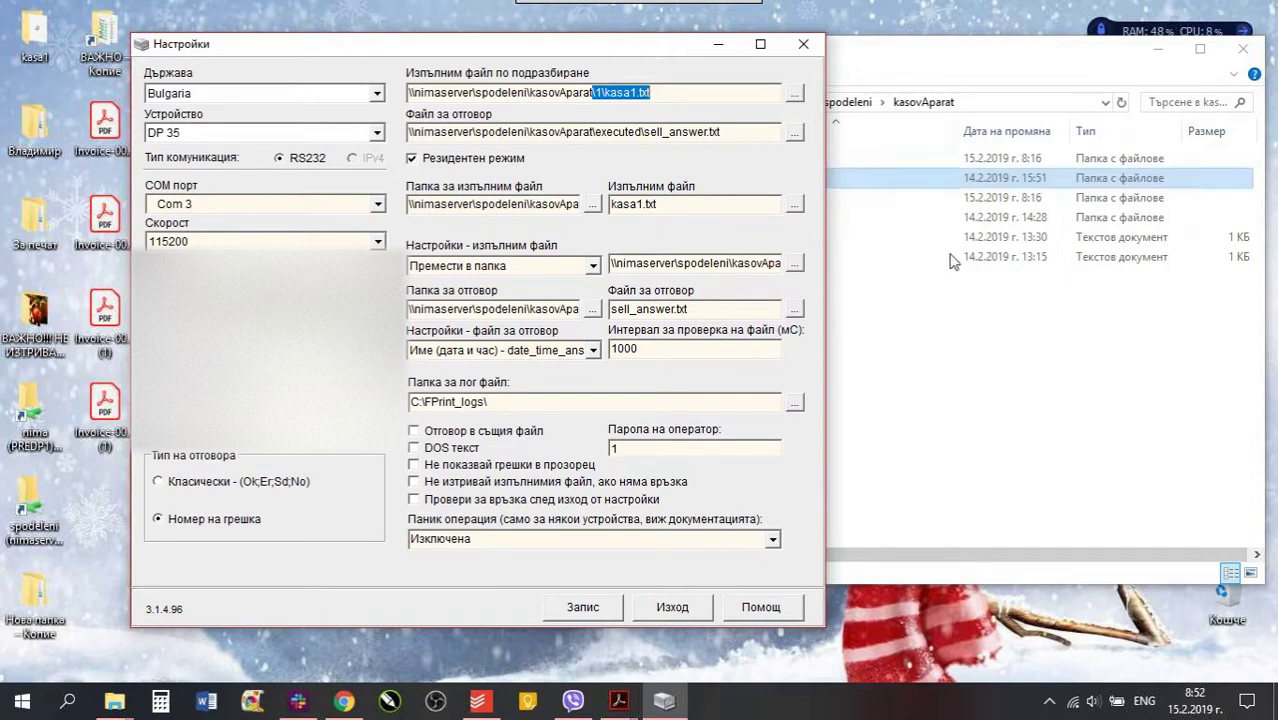
# Compare the folders in kasovAparat with the default executable file path by alternating between the folder and settings windows.
pyautogui.click(981, 334)
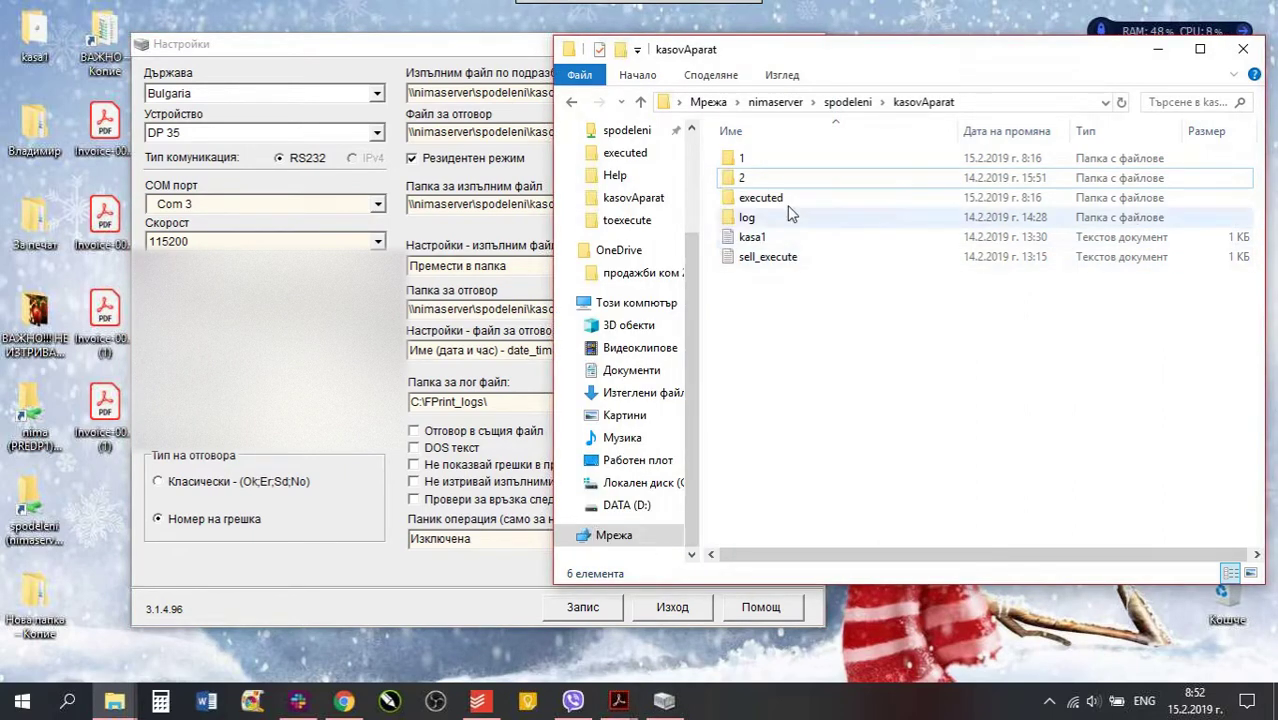
pyautogui.click(473, 46)
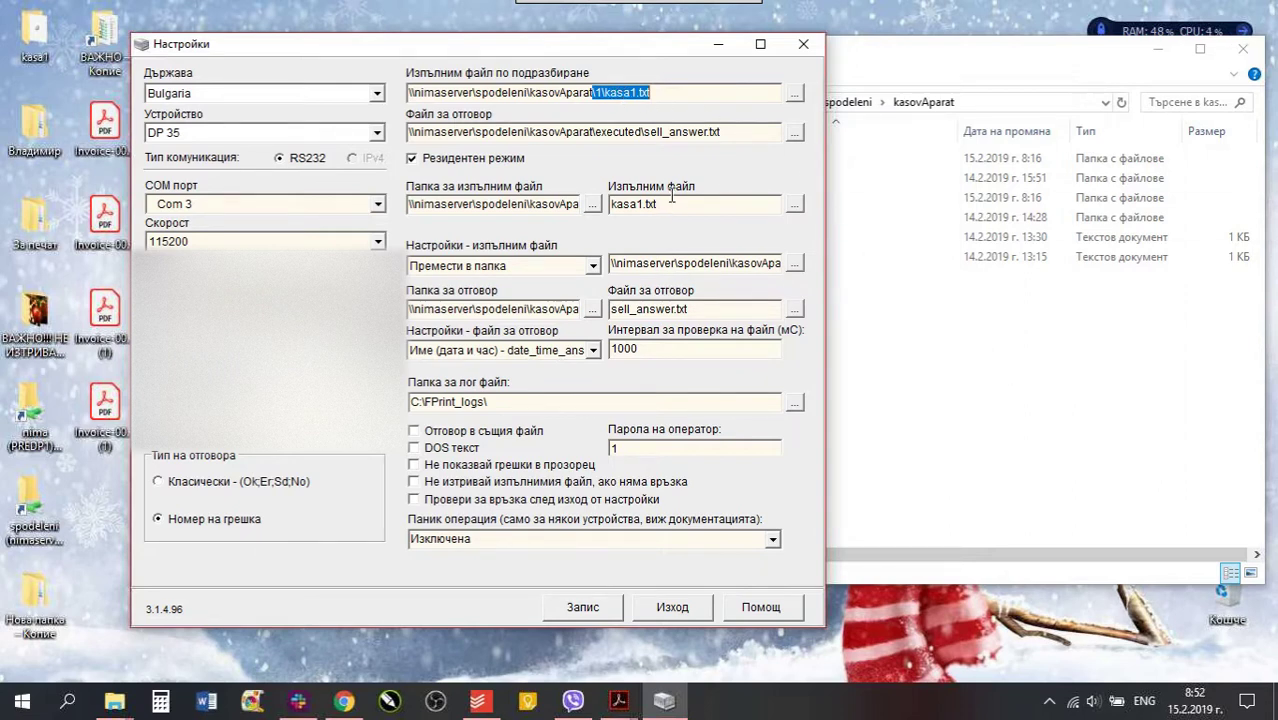
pyautogui.click(596, 92)
pyautogui.click(1010, 354)
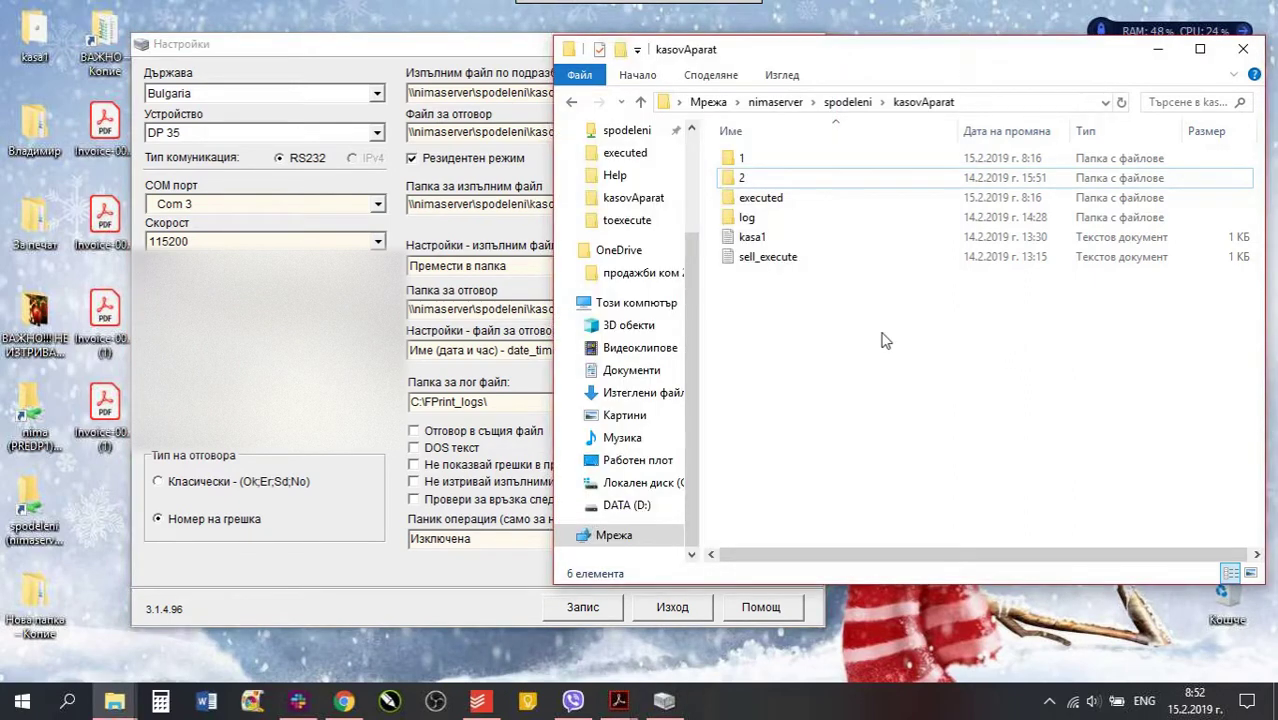
pyautogui.click(515, 60)
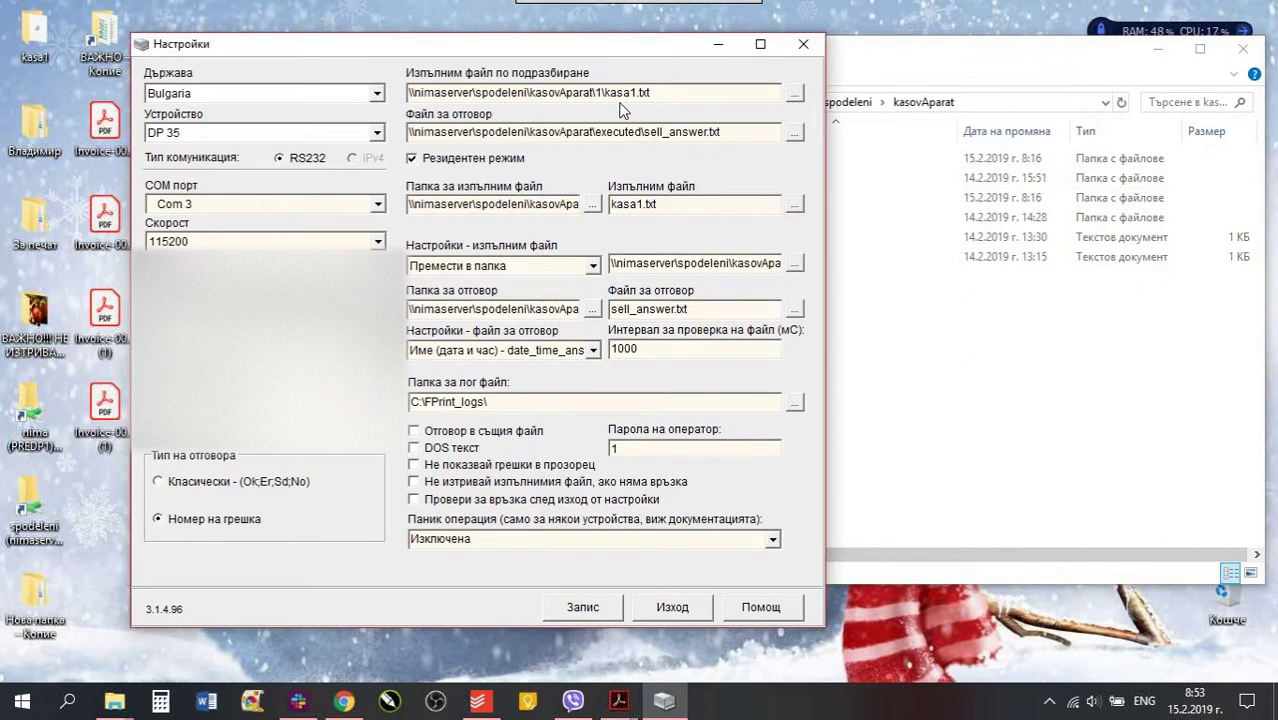
# Highlight the file name in the default executable file path, and briefly show the DP-35 image results in Chrome.
pyautogui.moveTo(652, 92); pyautogui.dragTo(604, 92)
pyautogui.click(614, 94)
pyautogui.click(343, 701)
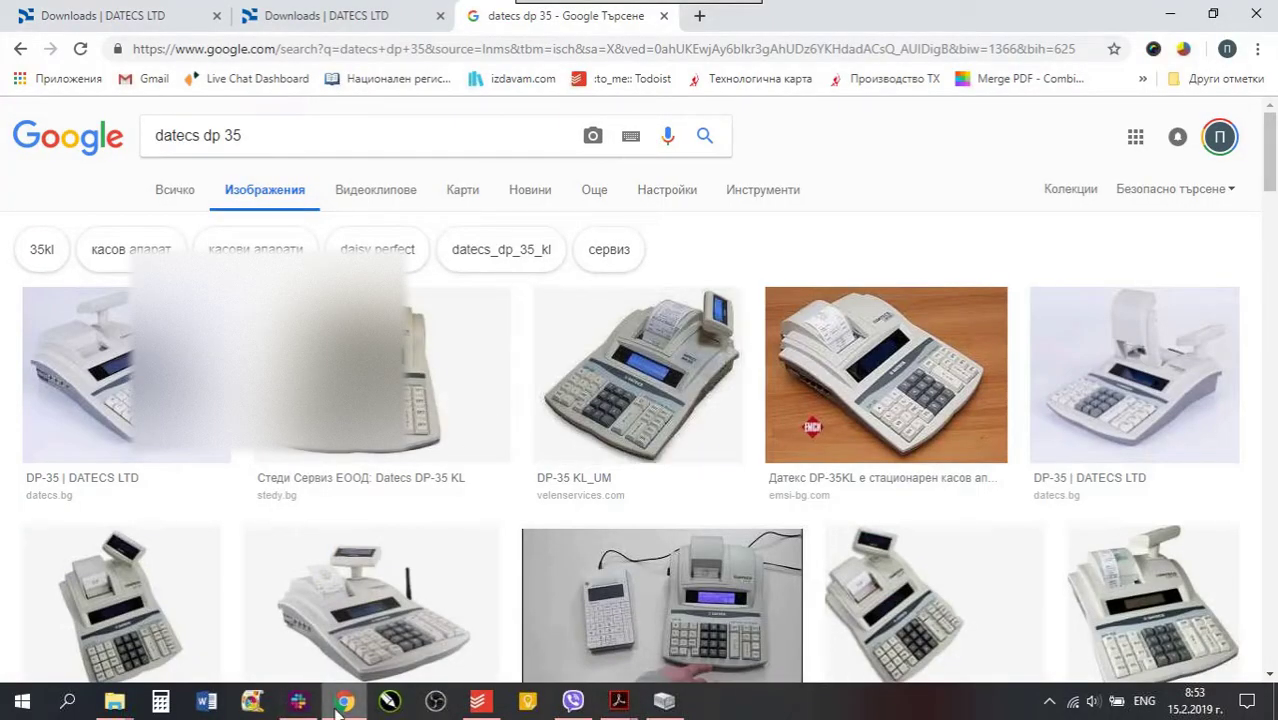
pyautogui.click(338, 704)
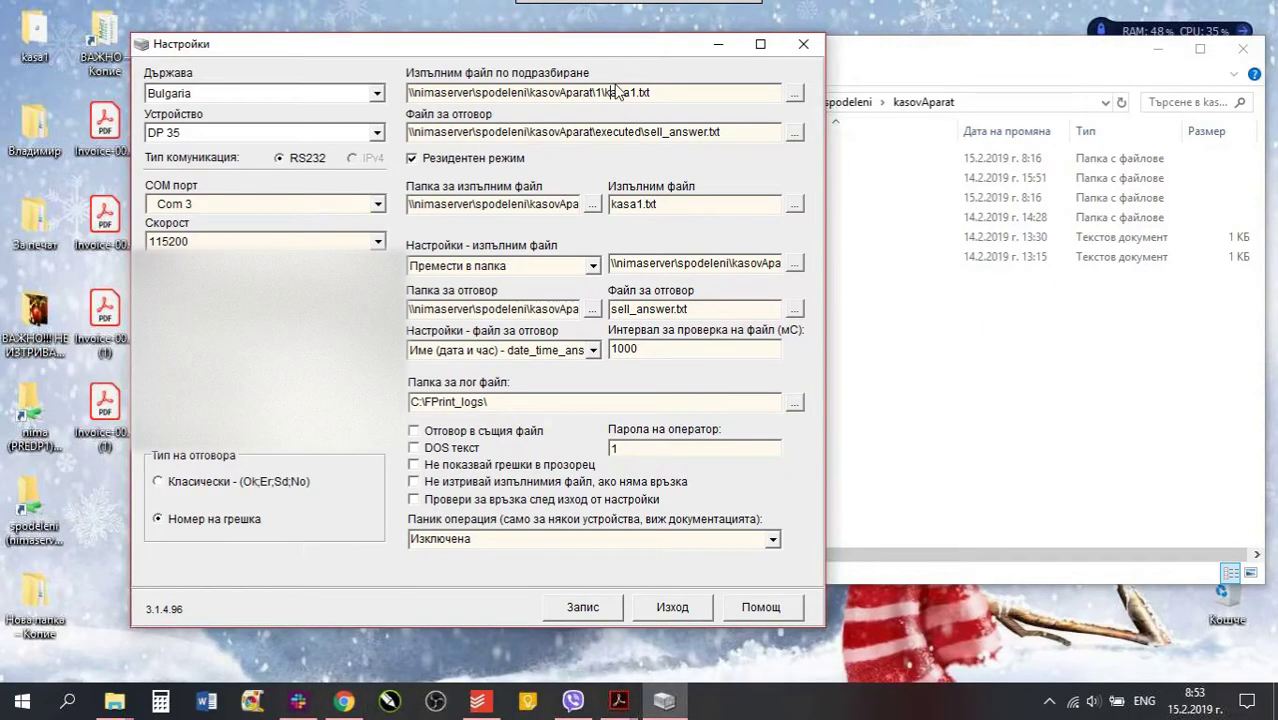
# Highlight "\kasa1.txt" in the default executable file path and check the path against the kasovAparat folder.
pyautogui.moveTo(601, 92); pyautogui.dragTo(665, 92)
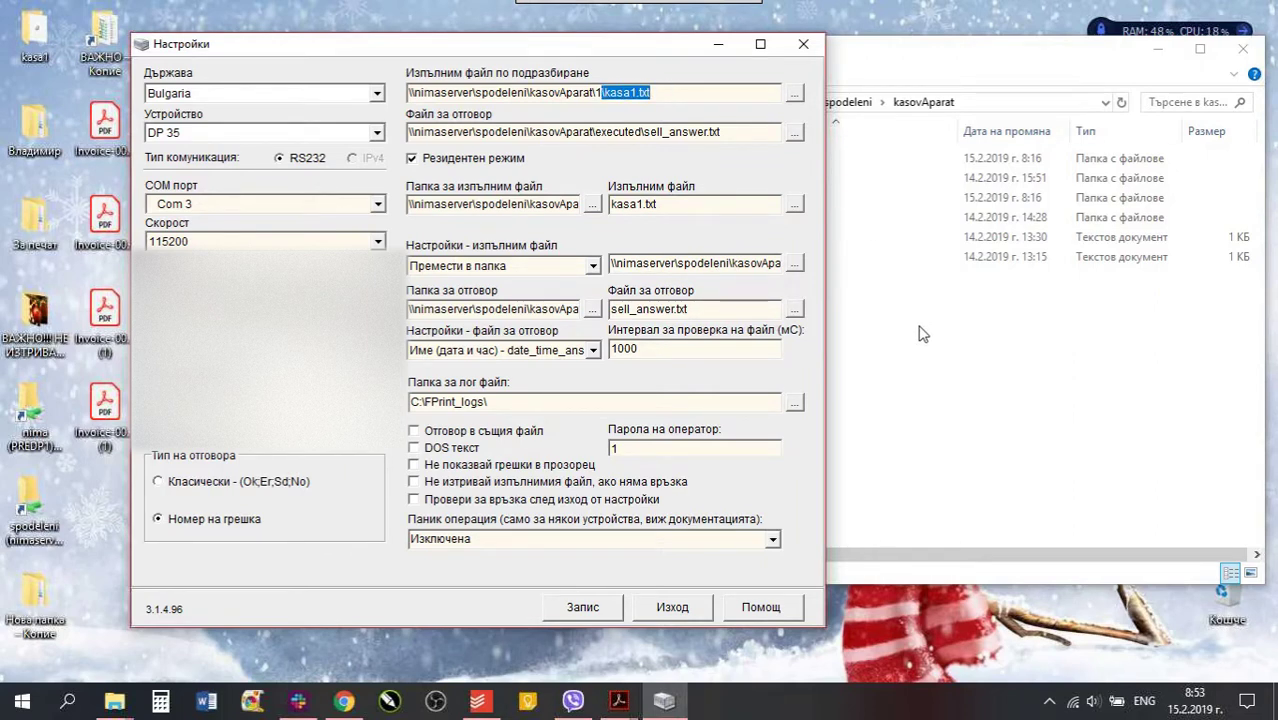
pyautogui.click(958, 362)
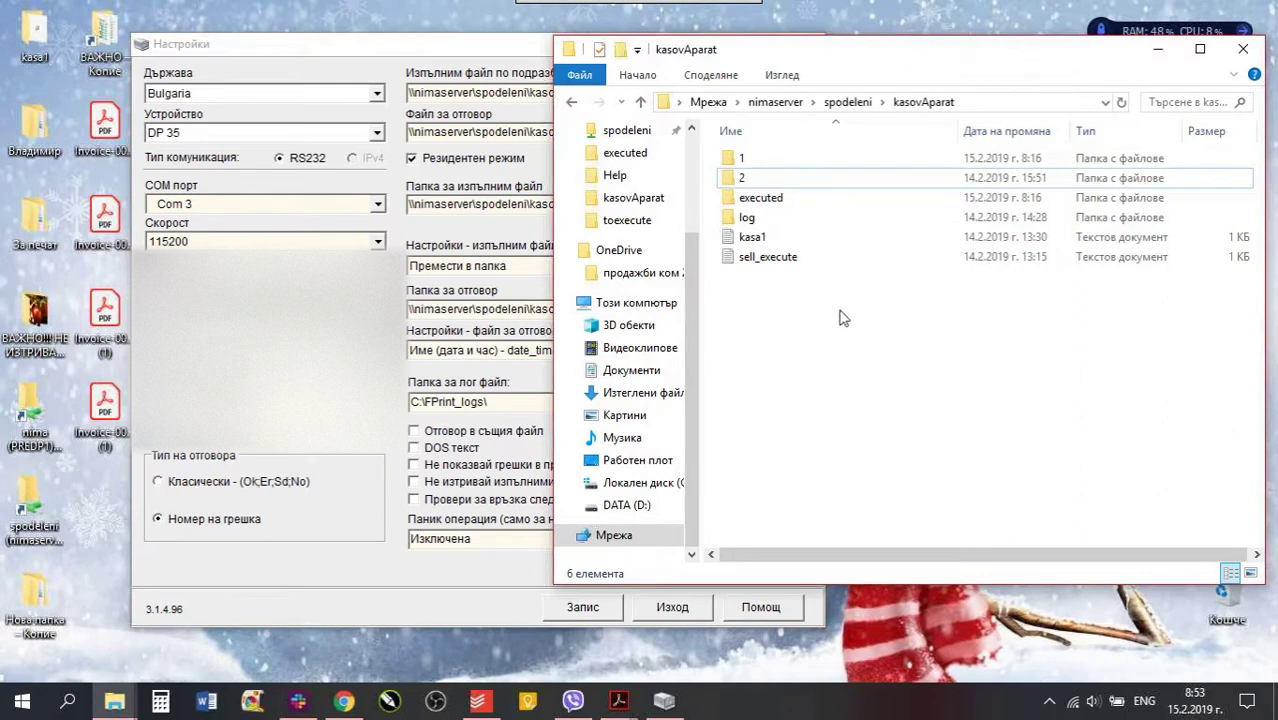
pyautogui.click(506, 55)
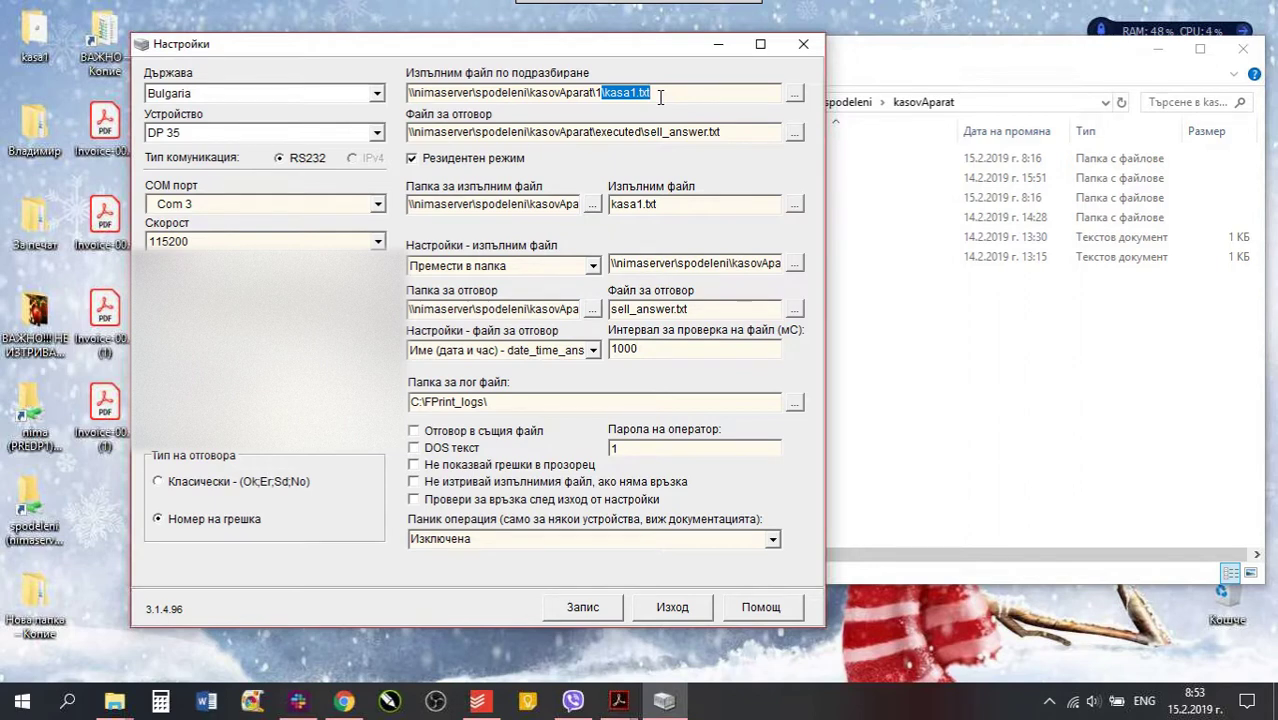
# Open folder 1 inside the kasovAparat network folder.
pyautogui.click(967, 341)
pyautogui.click(745, 162)
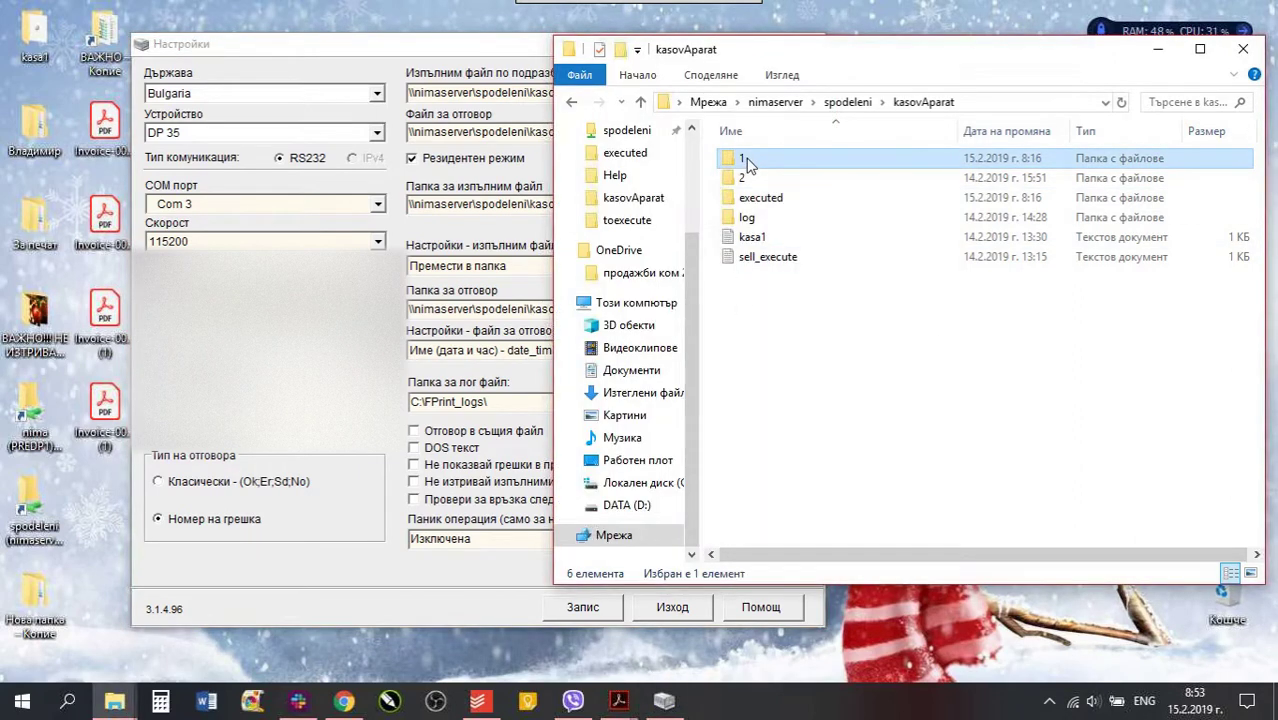
pyautogui.doubleClick(745, 162)
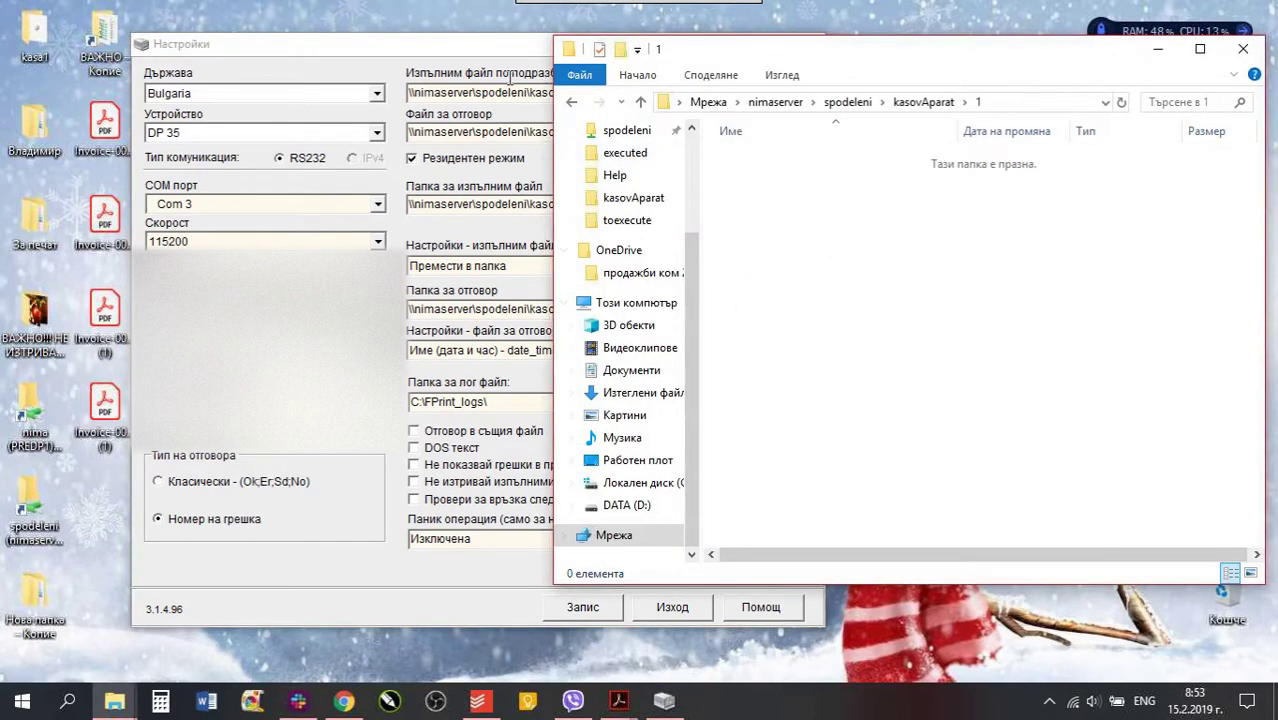
# Return to the settings and highlight the entire response file path ending in "executed\sell_answer.txt".
pyautogui.click(500, 56)
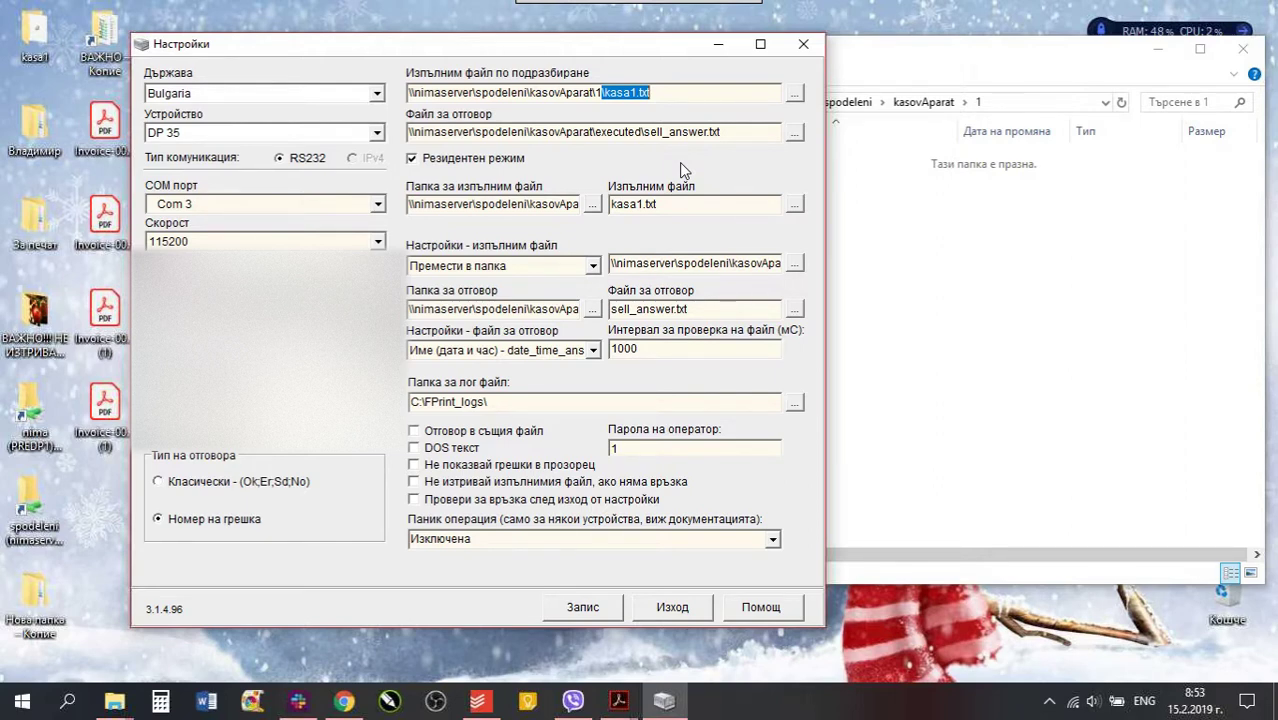
pyautogui.click(743, 135)
pyautogui.moveTo(745, 135); pyautogui.dragTo(401, 131)
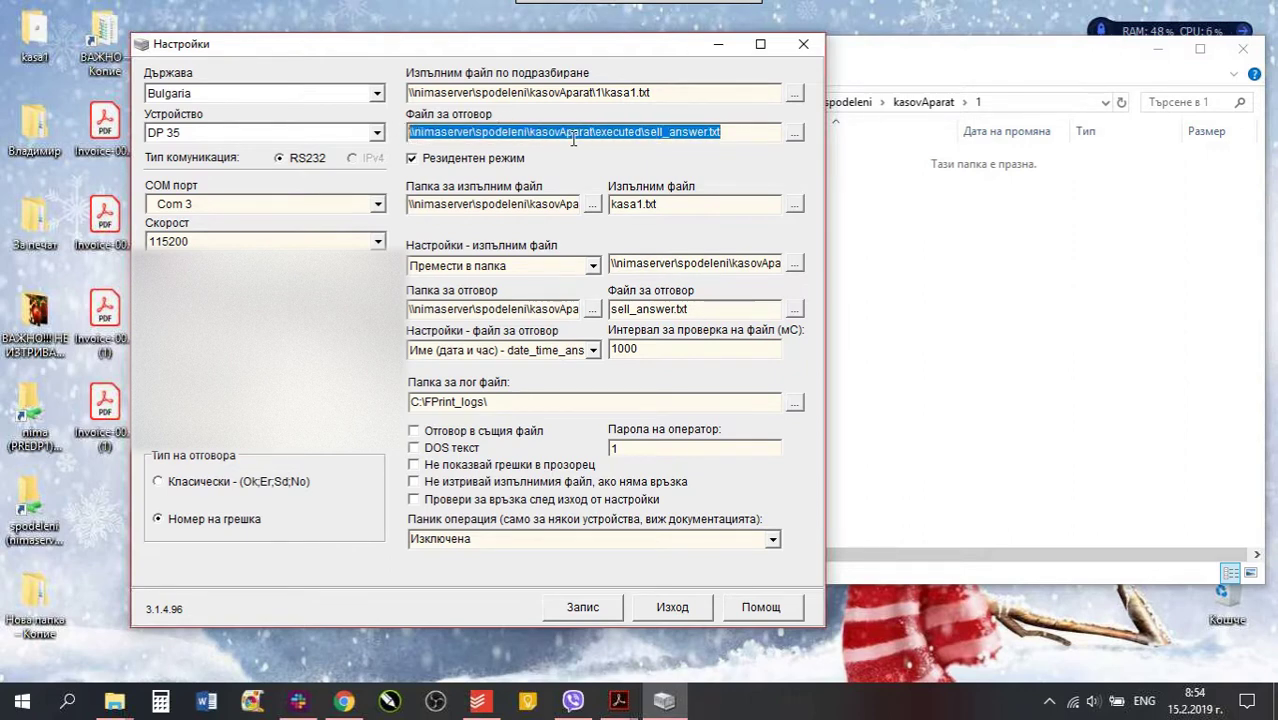
pyautogui.click(737, 131)
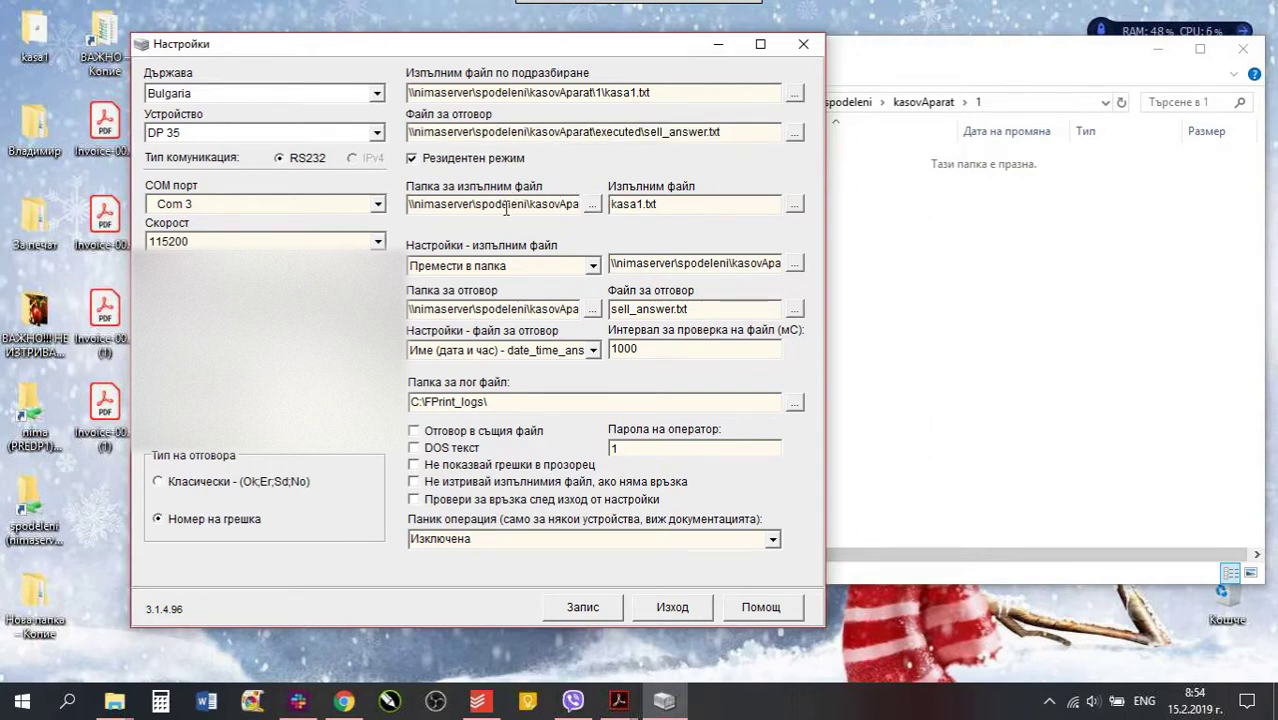
# Highlight the end of the executable file's folder path and the file name kasa1.txt in the resident mode settings.
pyautogui.moveTo(506, 207); pyautogui.dragTo(582, 207)
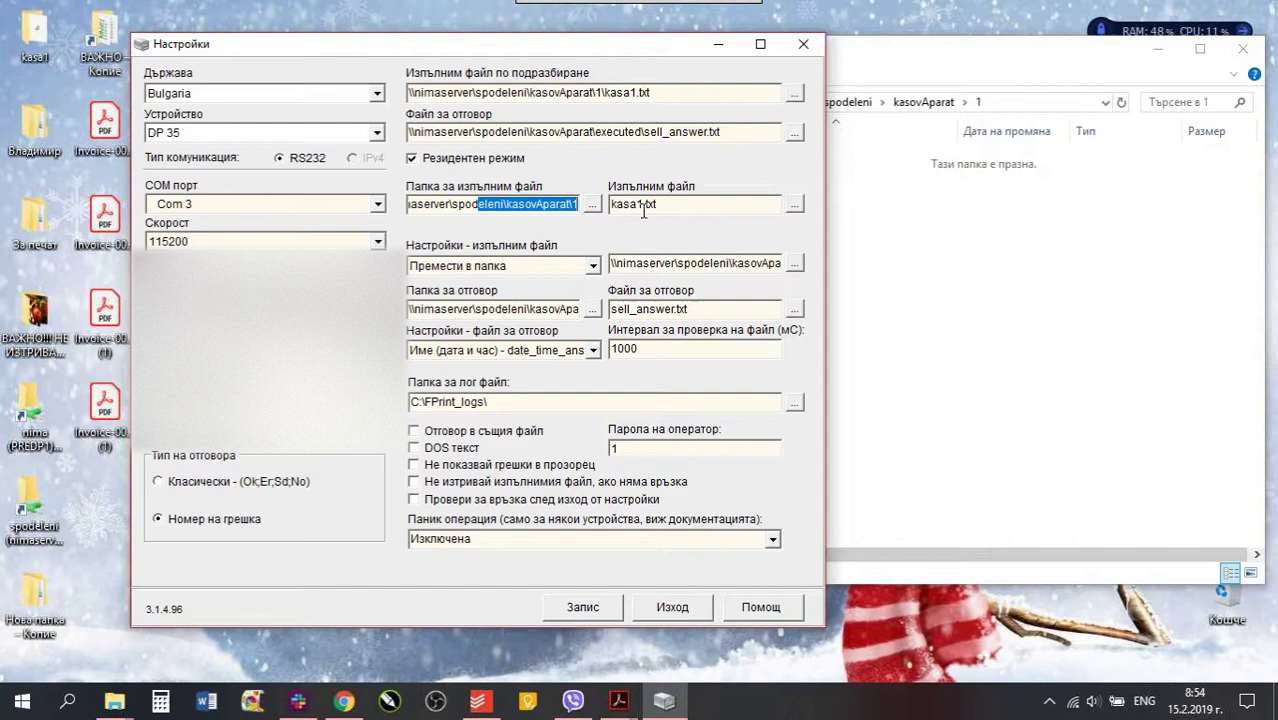
pyautogui.click(514, 207)
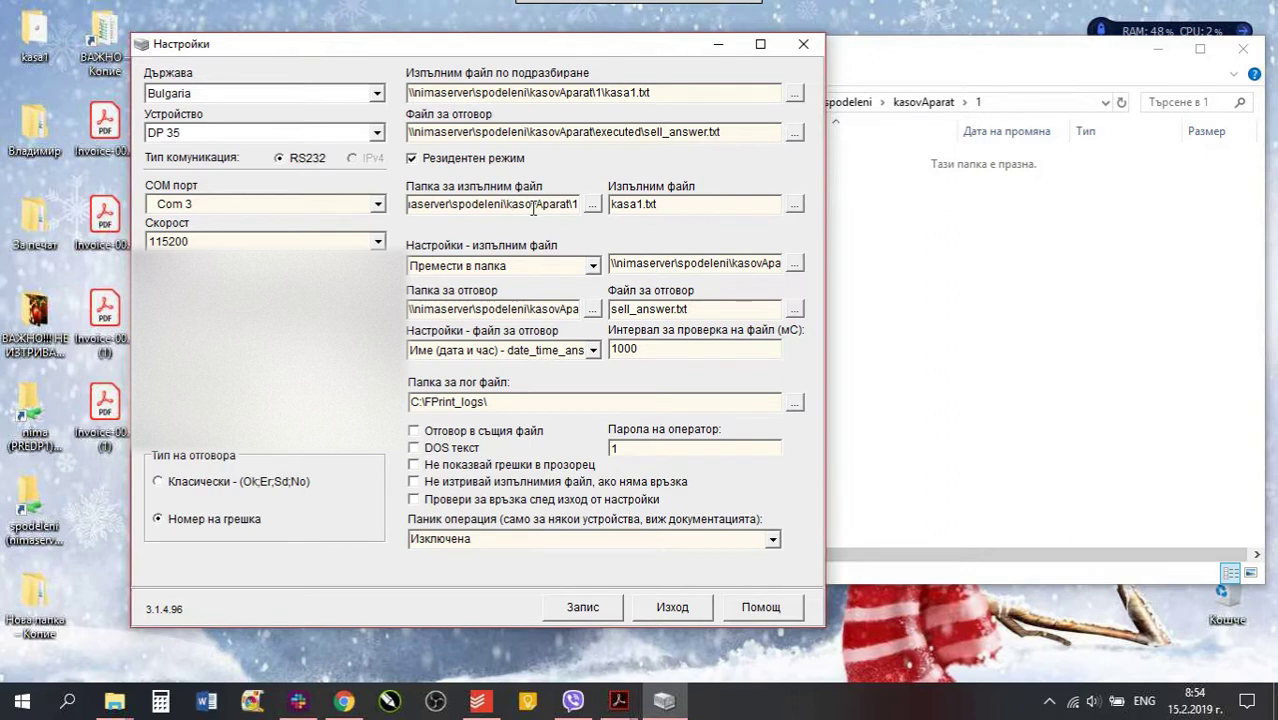
pyautogui.moveTo(683, 211); pyautogui.dragTo(595, 205)
# Bring folder 1 to the front and point out its file area with repeated selection rectangles.
pyautogui.click(953, 292)
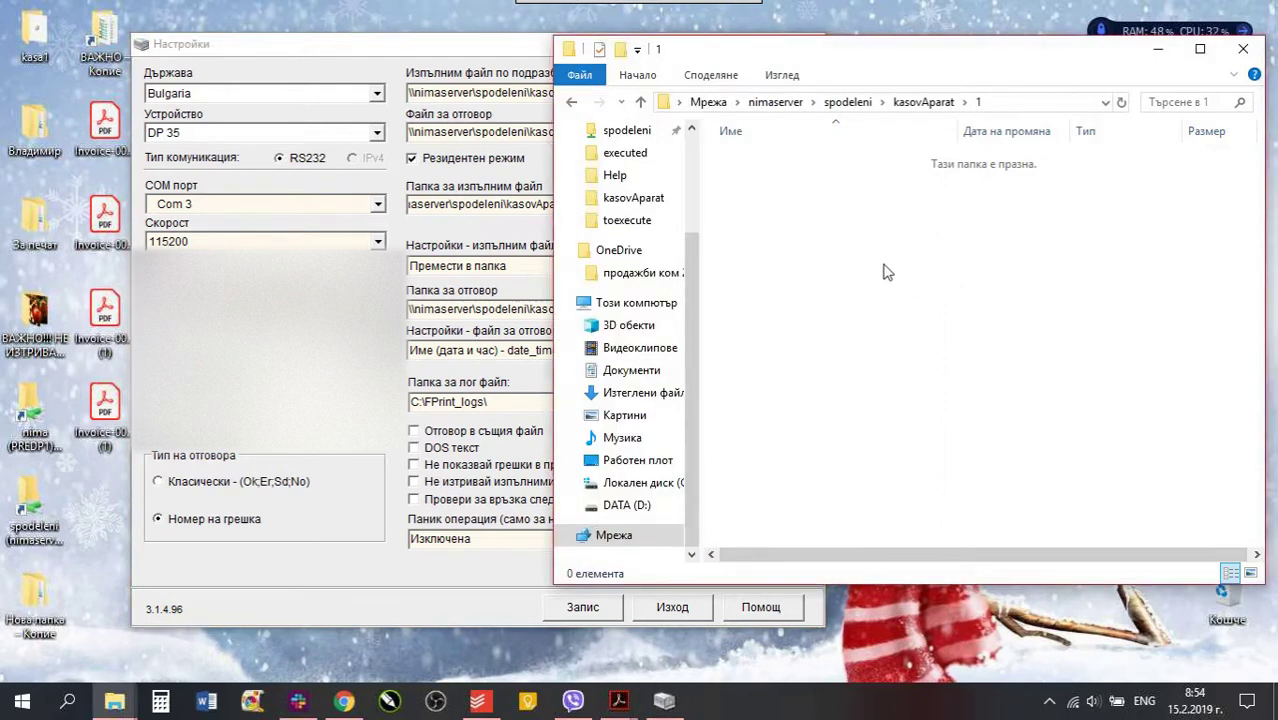
pyautogui.moveTo(856, 258); pyautogui.dragTo(681, 131)
pyautogui.moveTo(913, 289); pyautogui.dragTo(688, 136)
pyautogui.moveTo(855, 249); pyautogui.dragTo(702, 143)
pyautogui.moveTo(874, 284); pyautogui.dragTo(706, 143)
pyautogui.moveTo(870, 262); pyautogui.dragTo(670, 88)
pyautogui.moveTo(840, 229); pyautogui.dragTo(668, 112)
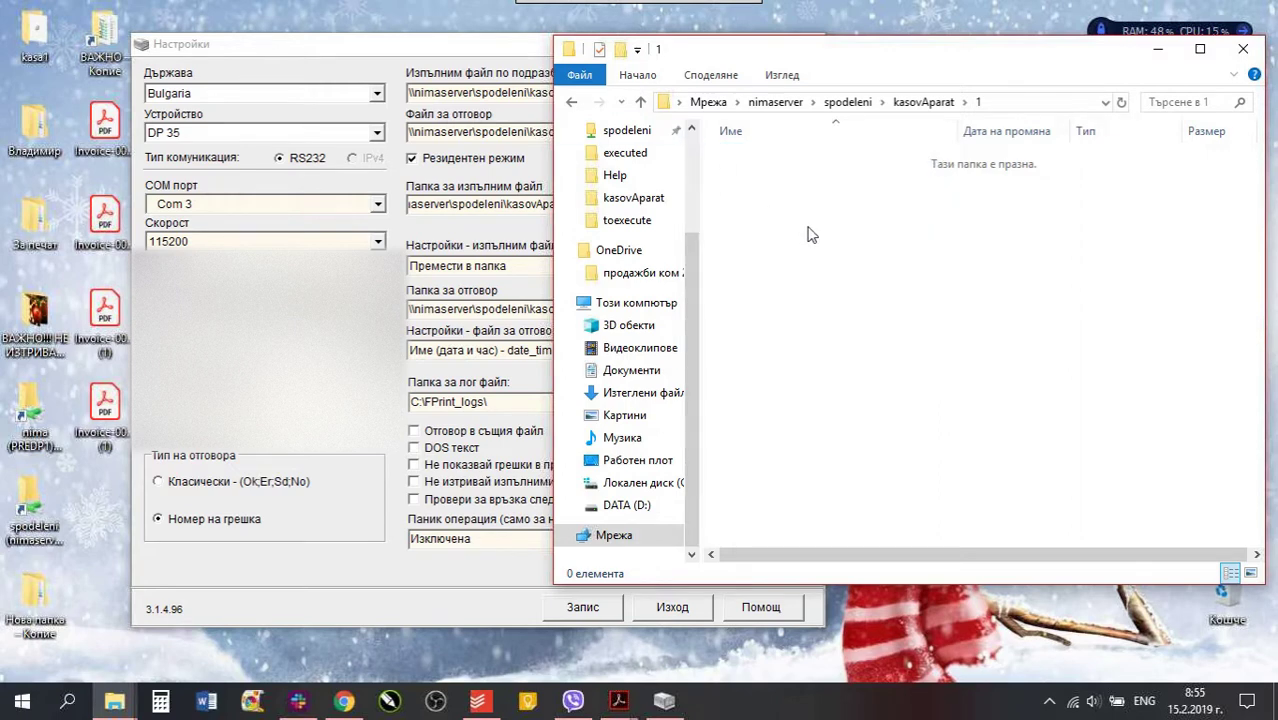
# Show the executable file handling options, keep "Премести в папка", and highlight the end of its target folder path.
pyautogui.click(422, 49)
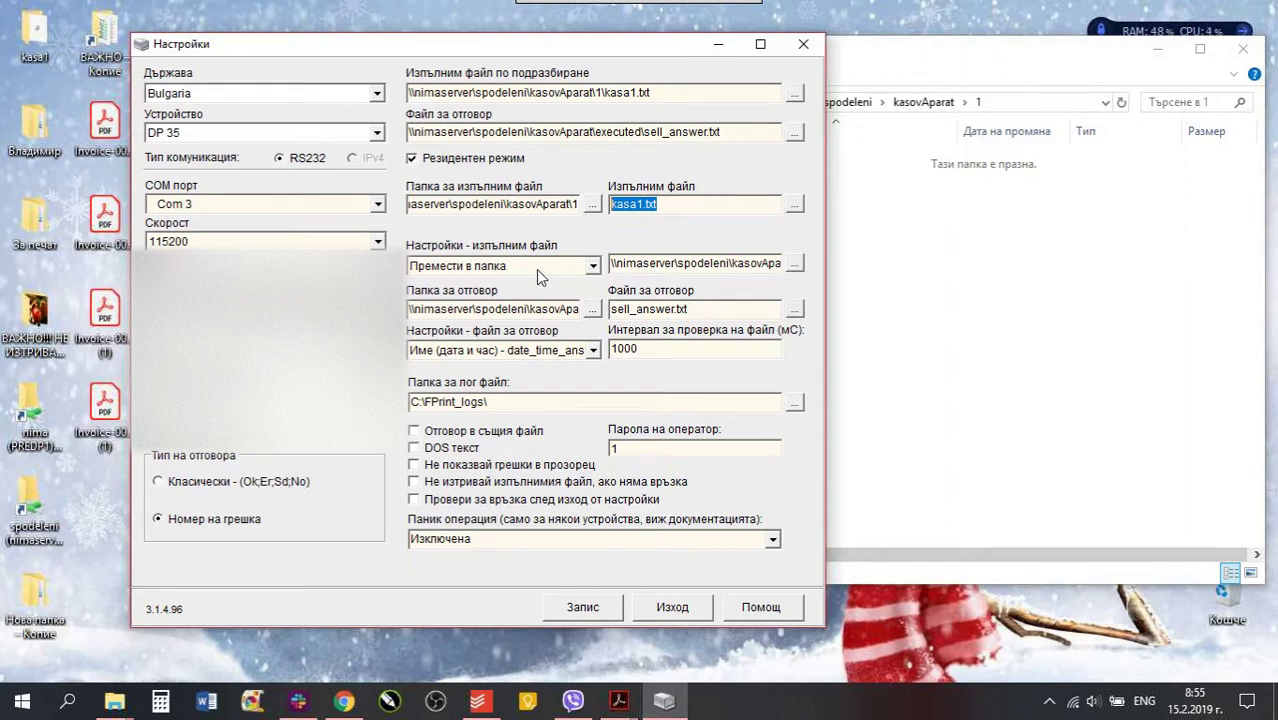
pyautogui.click(592, 267)
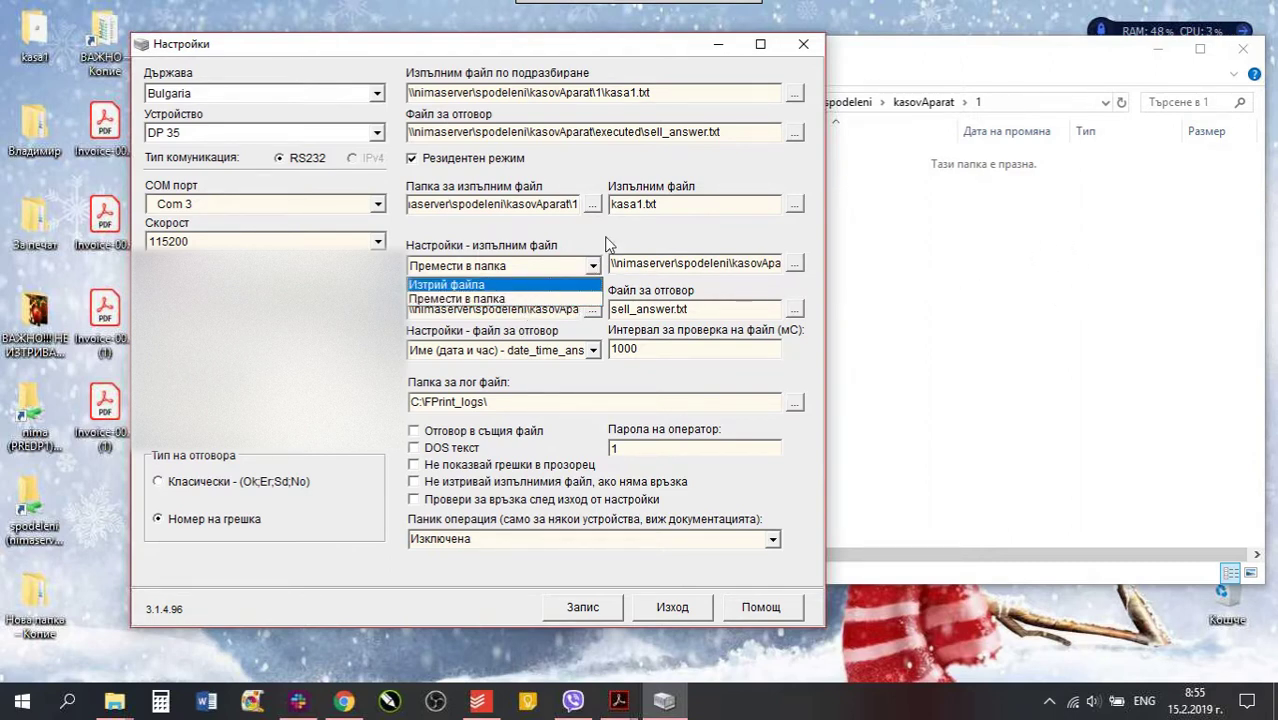
pyautogui.click(607, 243)
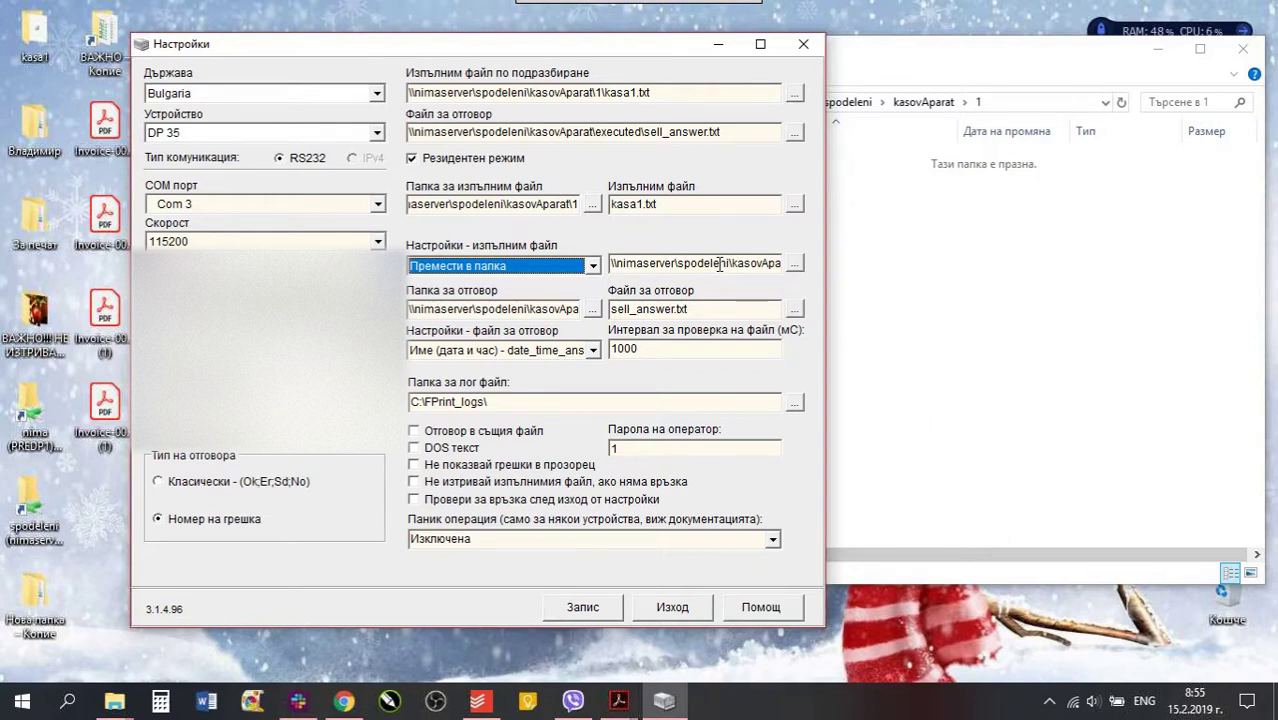
pyautogui.moveTo(719, 263); pyautogui.dragTo(852, 265)
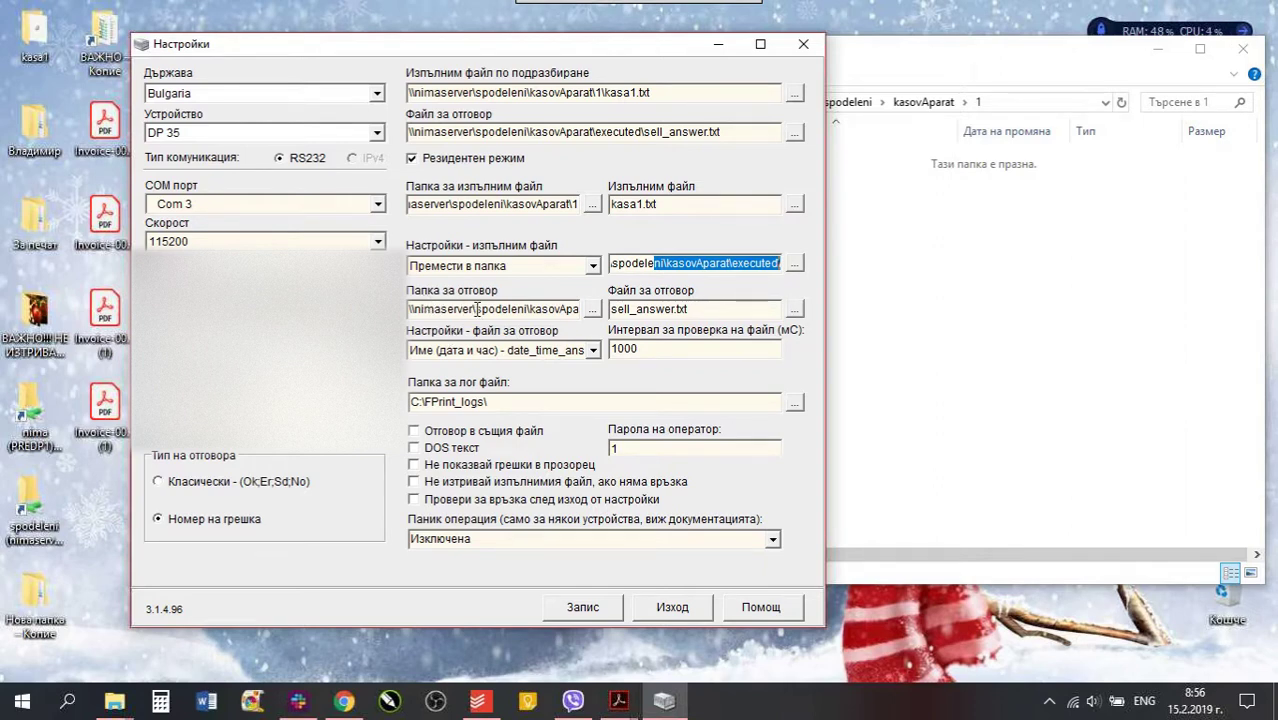
# Highlight the response folder path in the settings, and open the executed folder in kasovAparat after rechecking folder 1.
pyautogui.moveTo(477, 309); pyautogui.dragTo(627, 315)
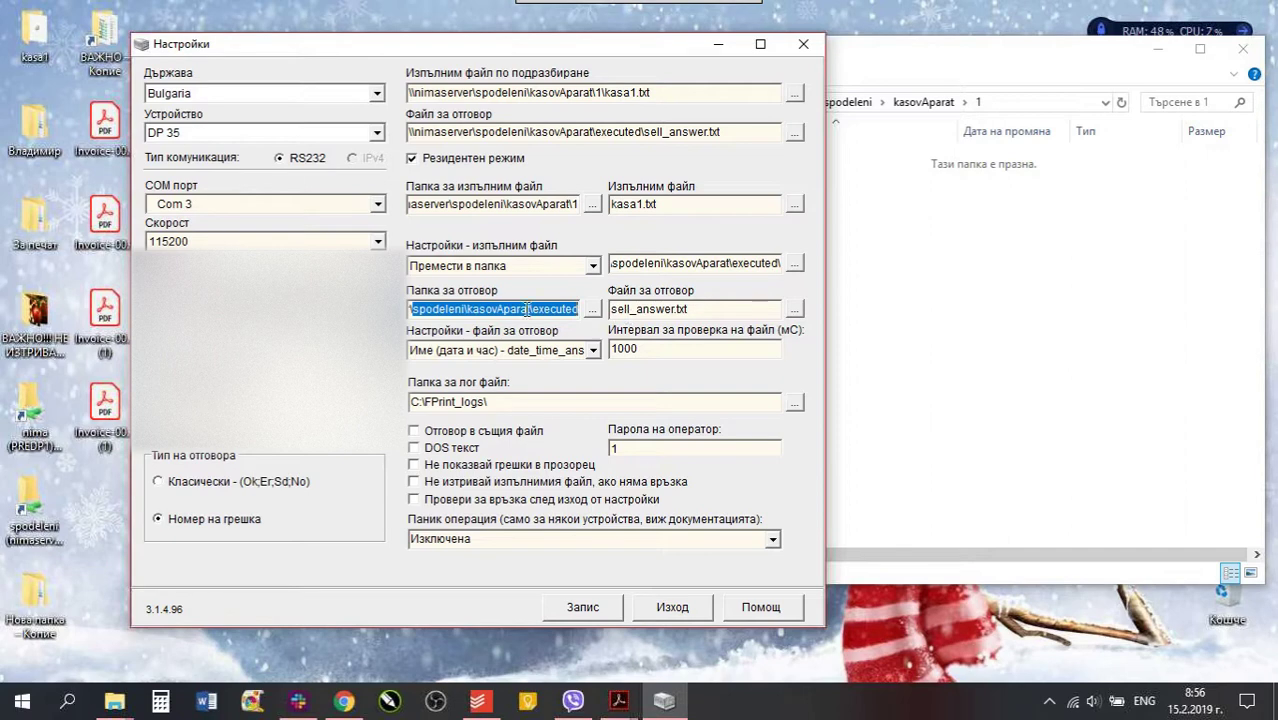
pyautogui.click(946, 326)
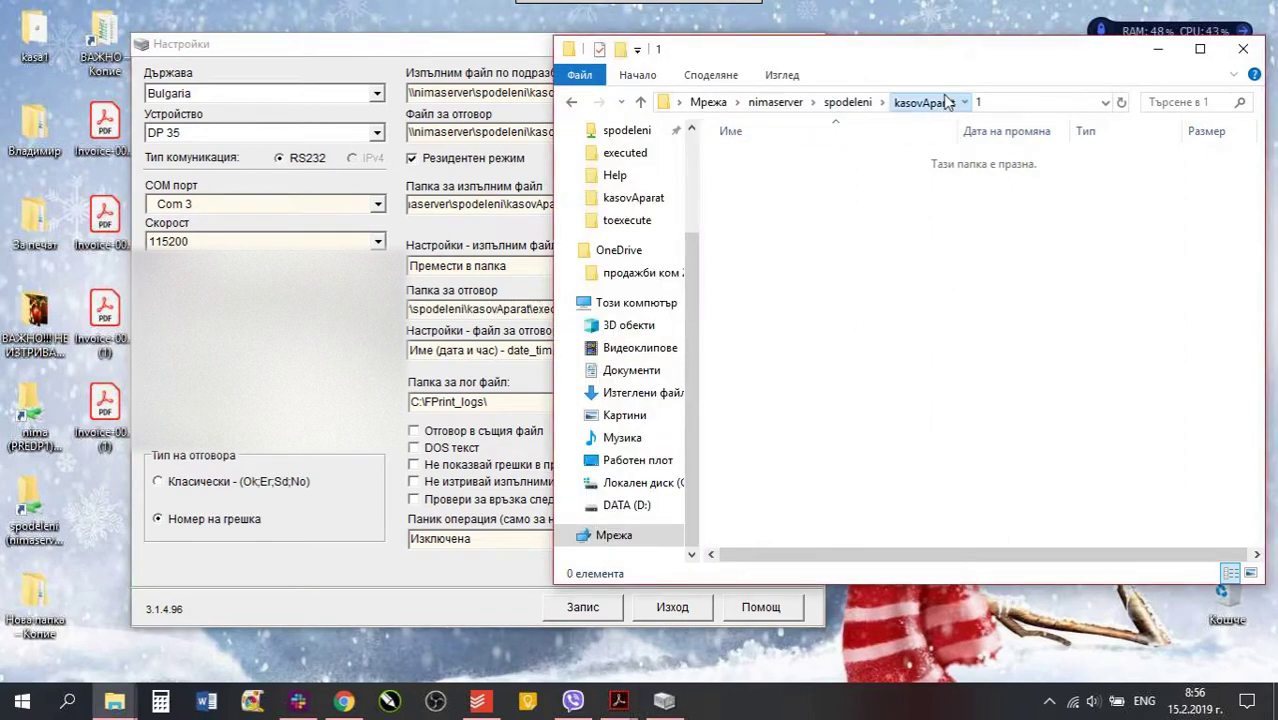
pyautogui.click(922, 102)
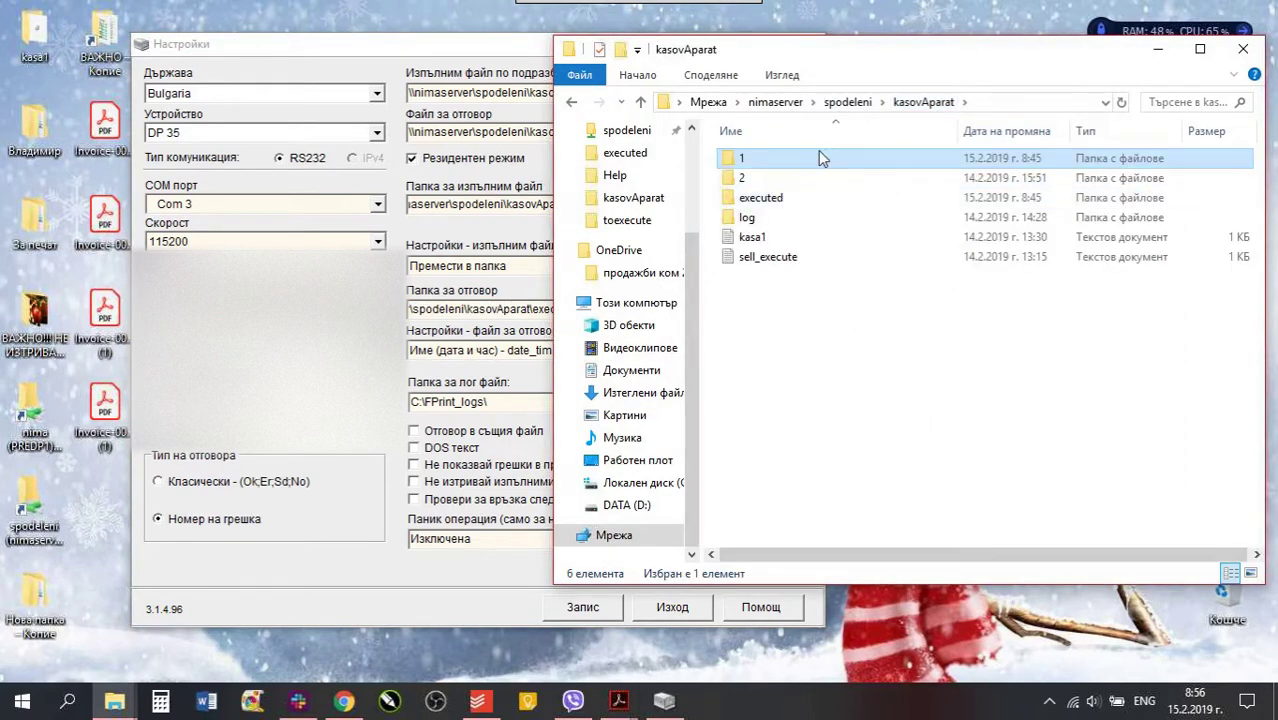
pyautogui.doubleClick(819, 152)
pyautogui.click(940, 106)
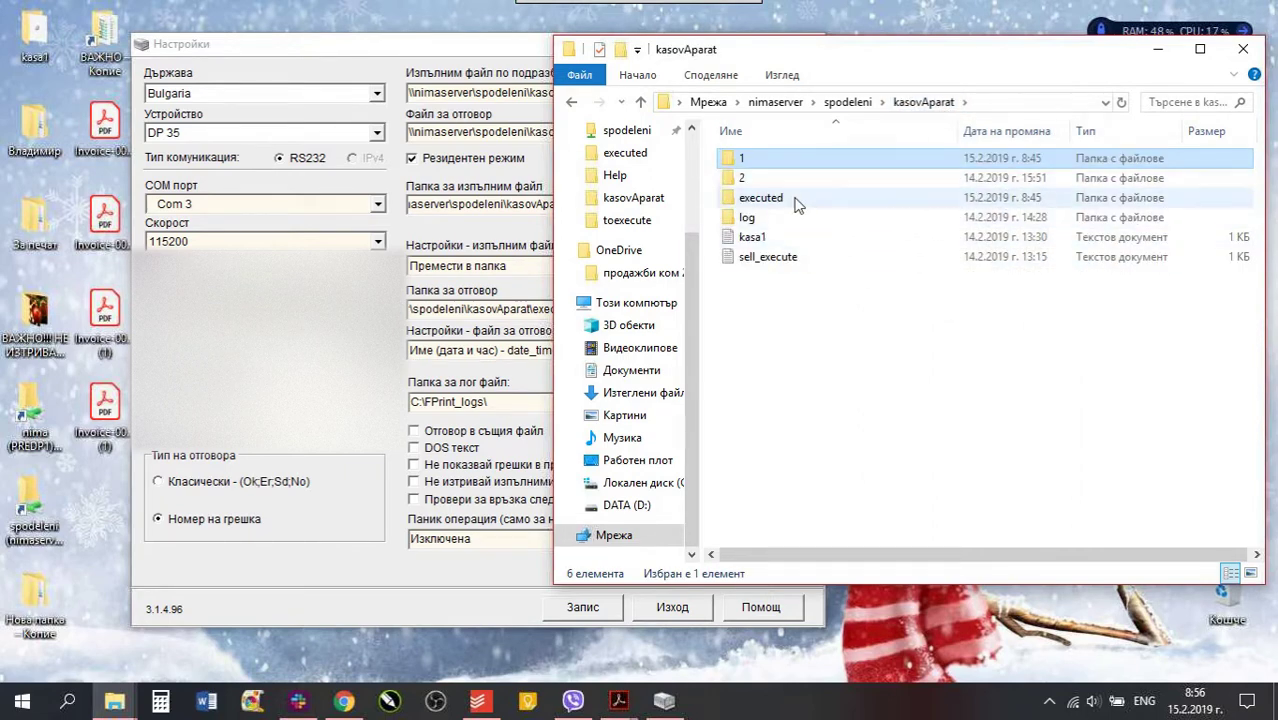
pyautogui.doubleClick(793, 199)
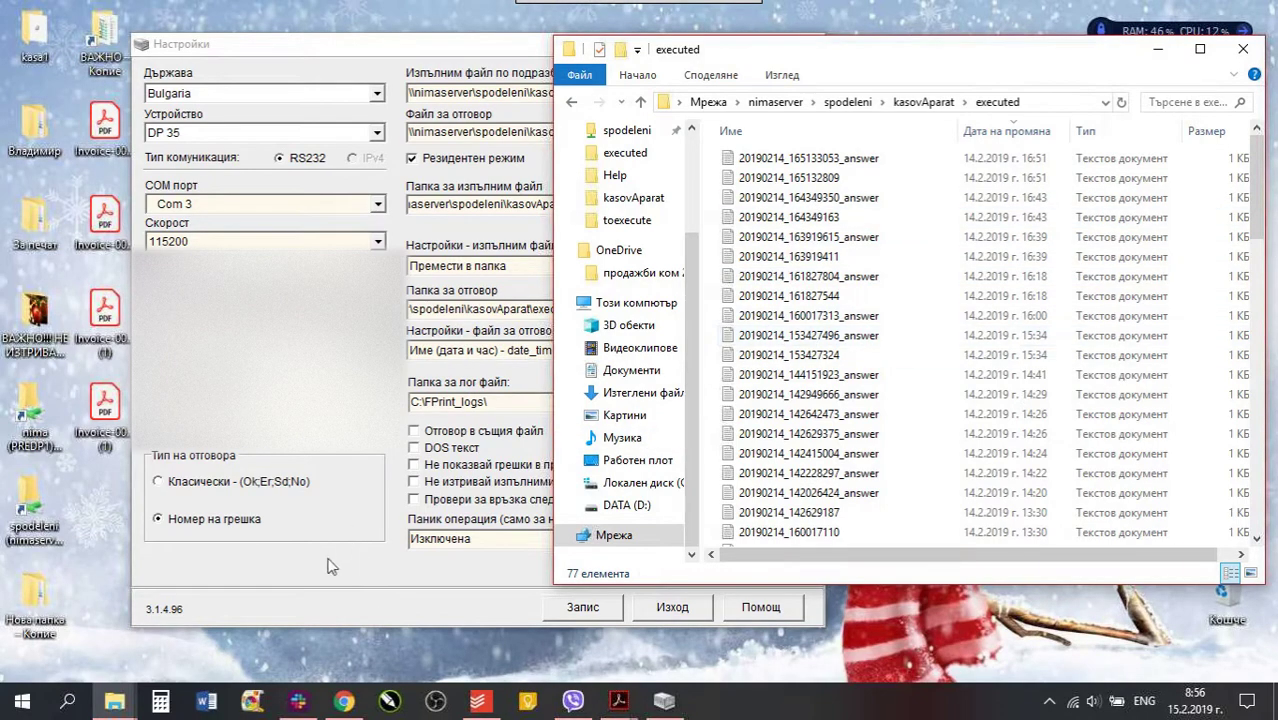
# Bring the settings to the front and highlight the response file name sell_answer.txt.
pyautogui.click(363, 591)
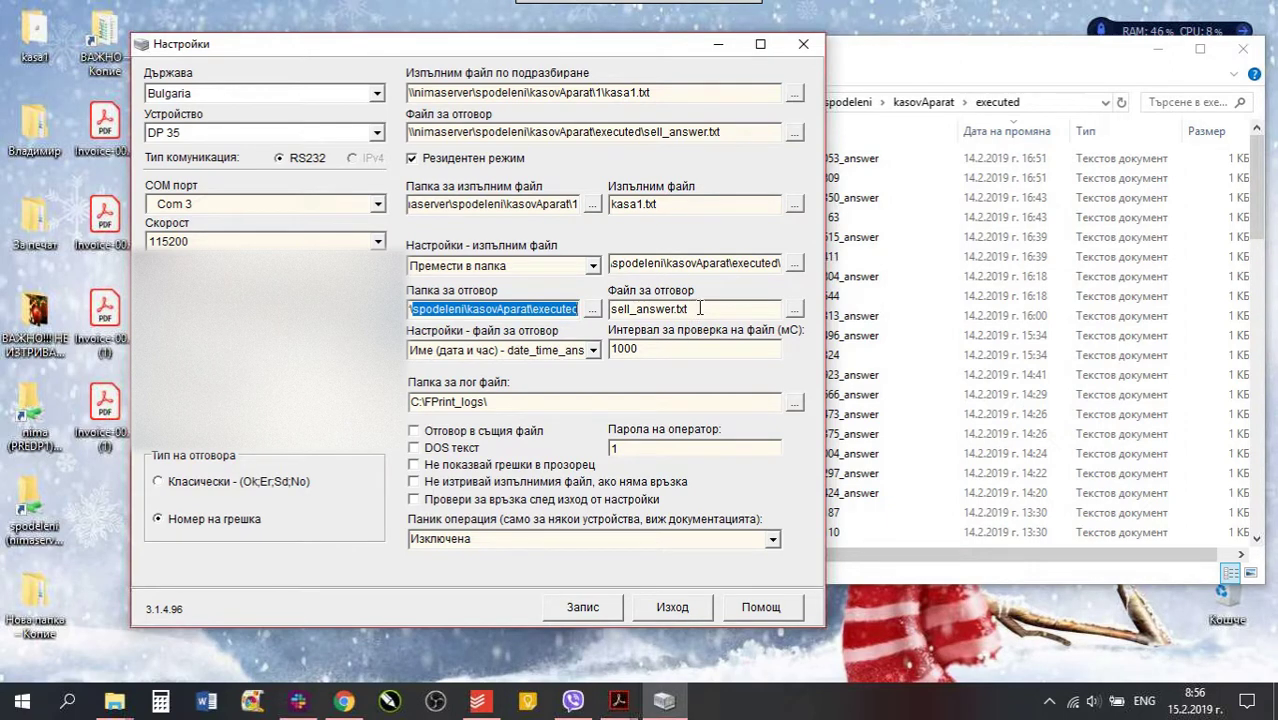
pyautogui.moveTo(695, 308); pyautogui.dragTo(608, 308)
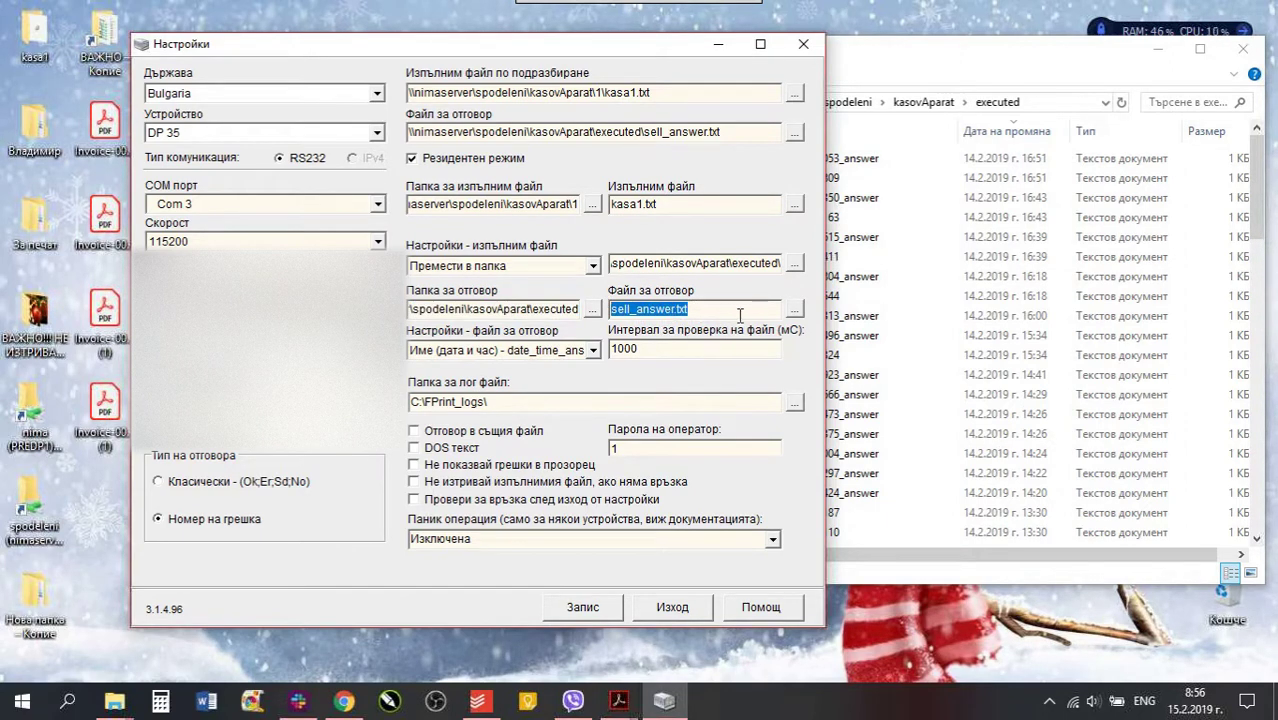
# Choose "Име (дата и час) - date_time_answer" for naming the response file, and bring the executed folder to the front.
pyautogui.click(592, 351)
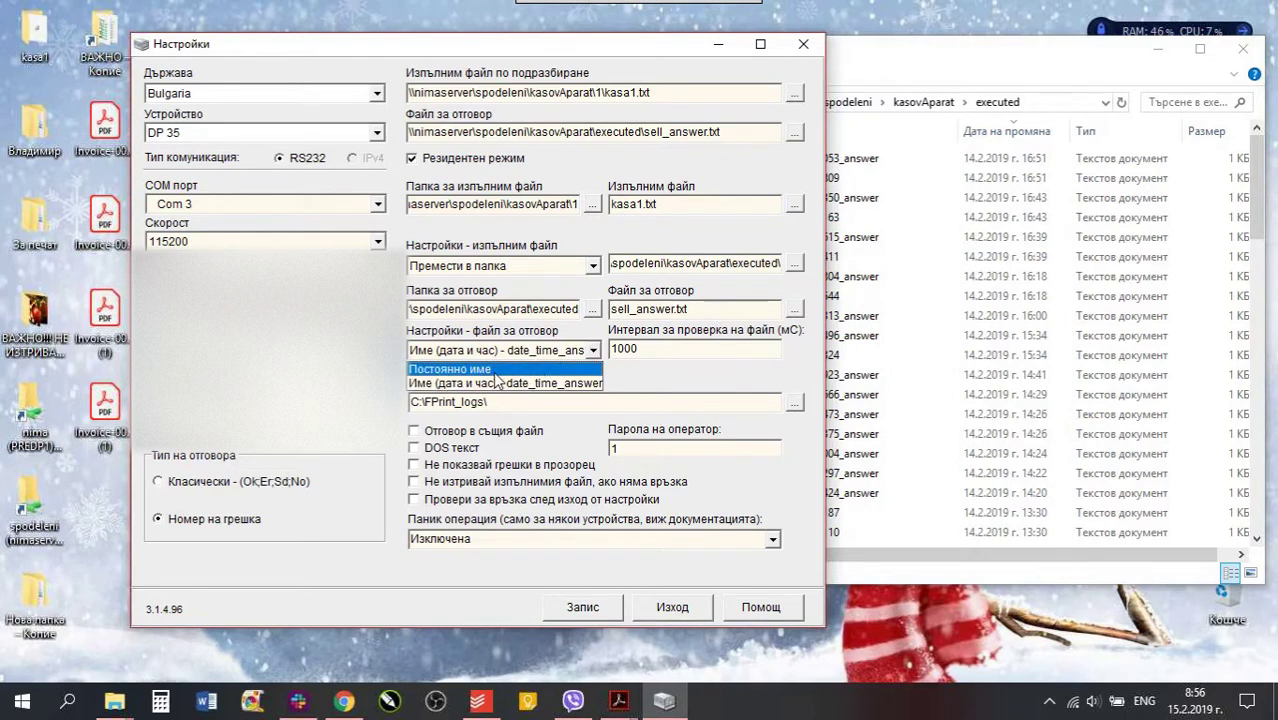
pyautogui.click(556, 384)
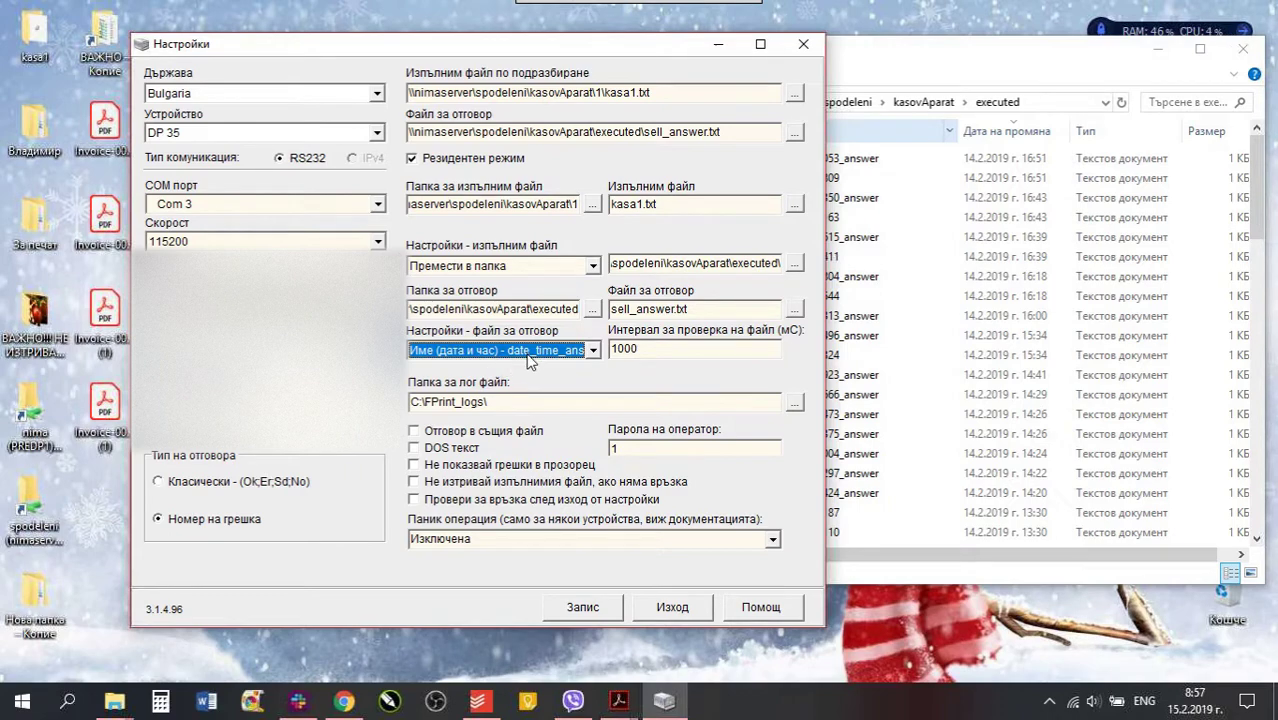
pyautogui.click(980, 62)
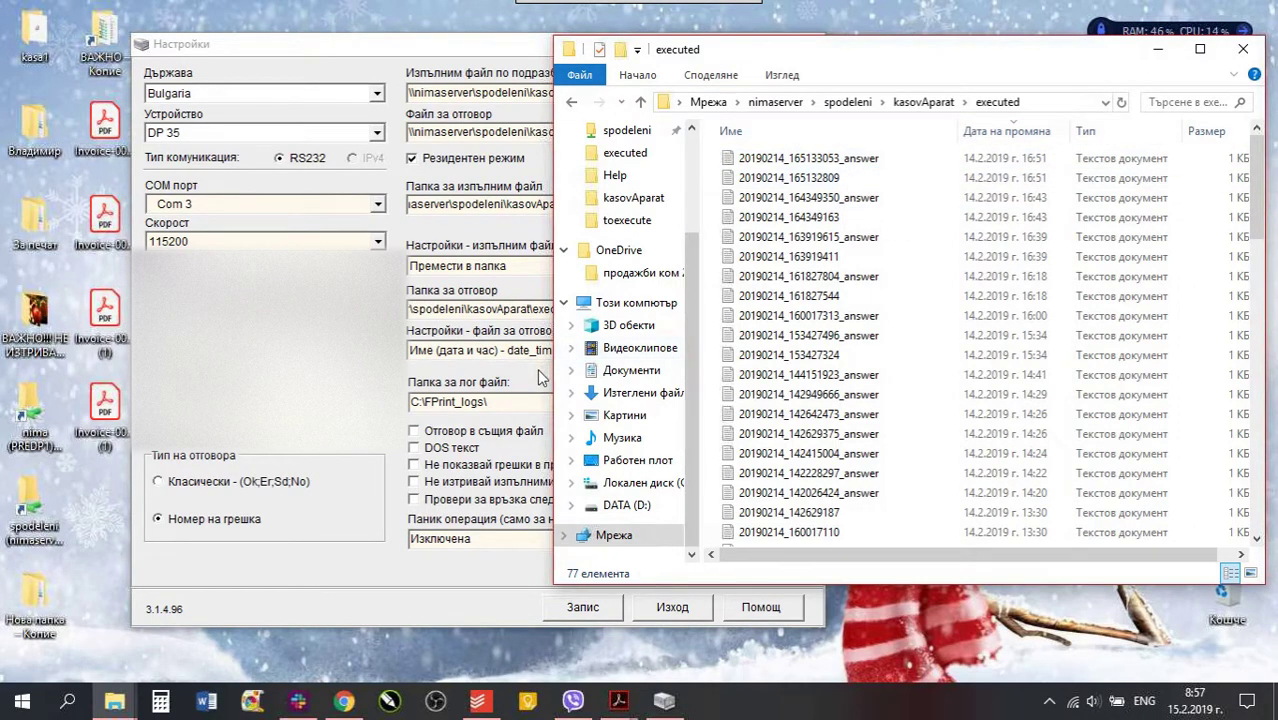
# Bring the settings to the front, rechecking the executed folder, and highlight the file check interval of 1000 ms.
pyautogui.click(527, 390)
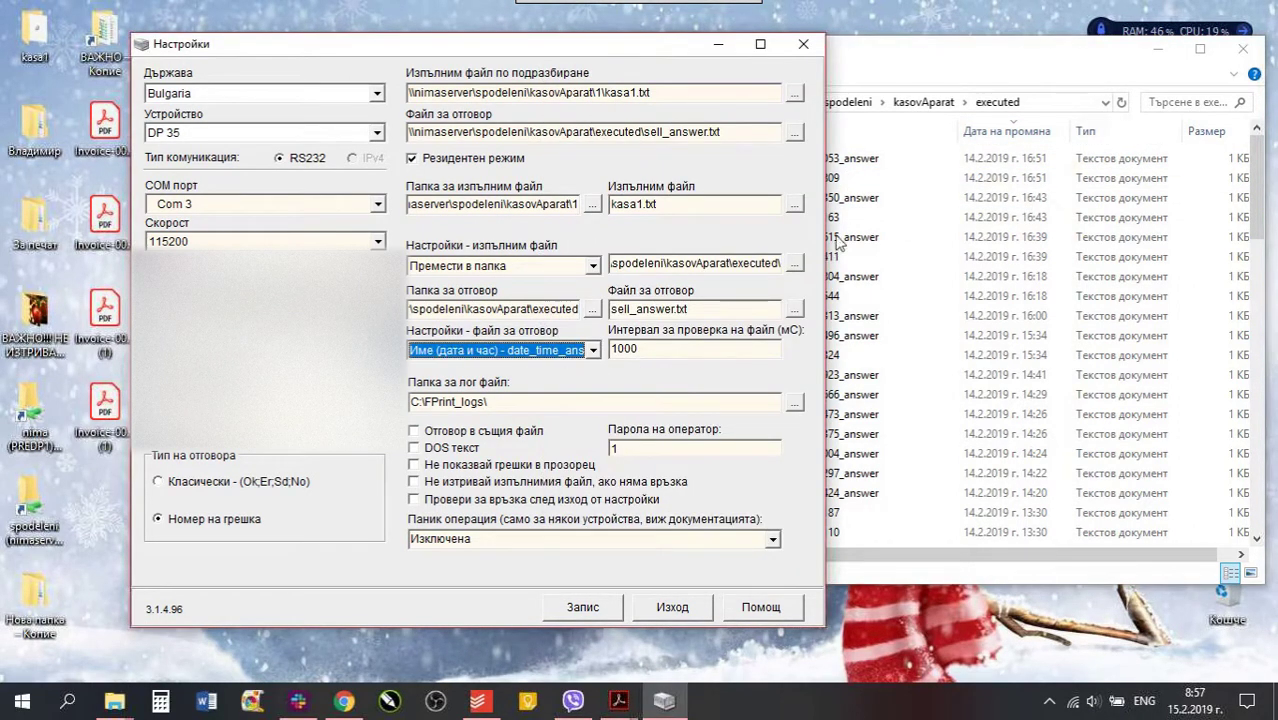
pyautogui.click(908, 62)
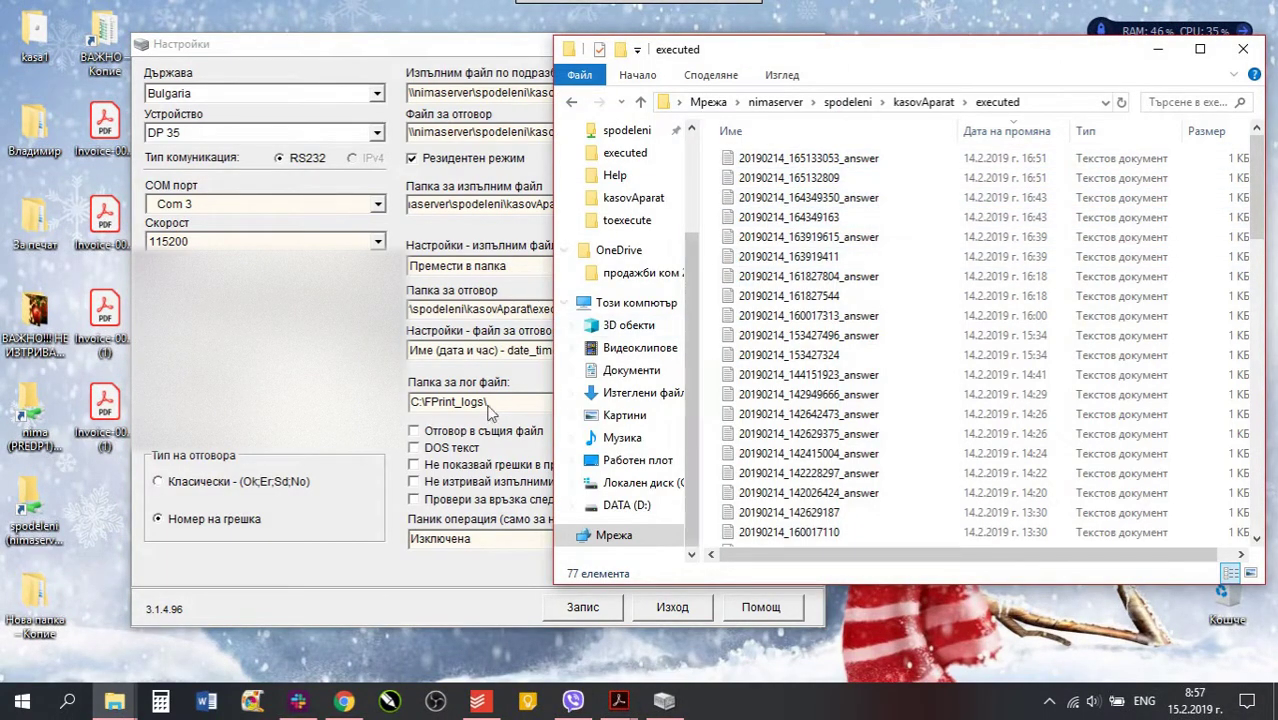
pyautogui.click(349, 560)
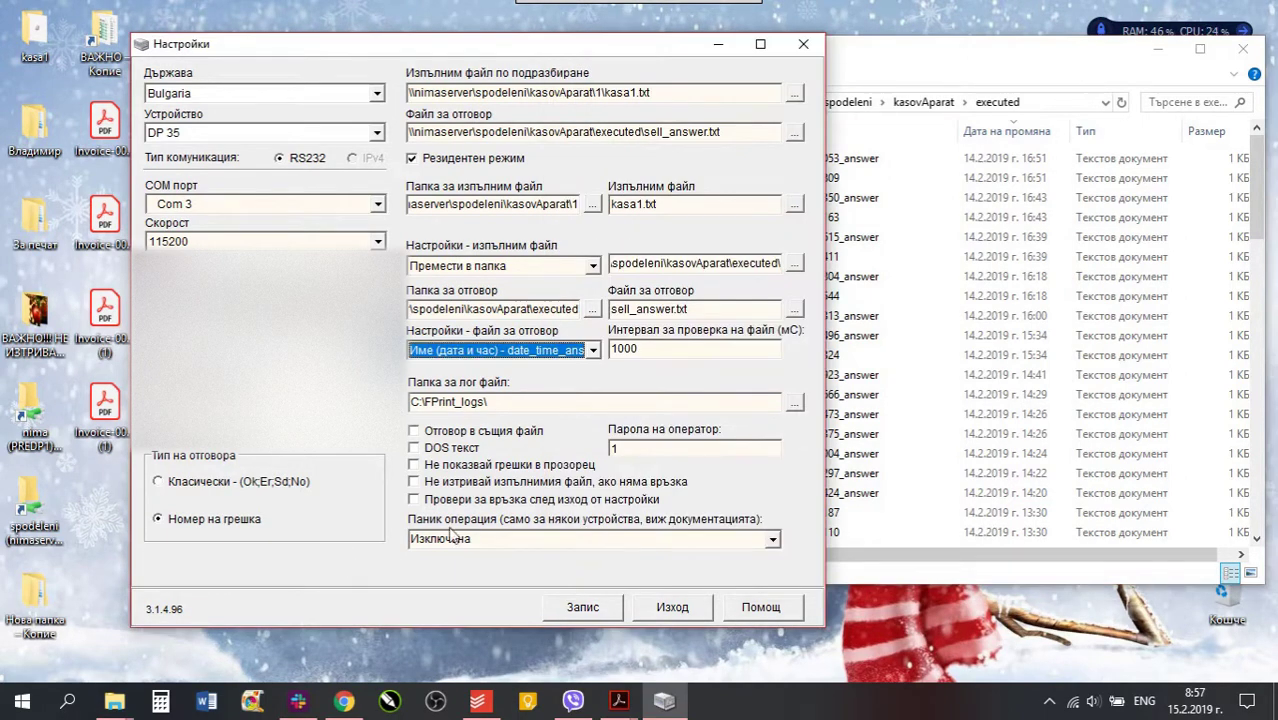
pyautogui.moveTo(677, 348); pyautogui.dragTo(602, 346)
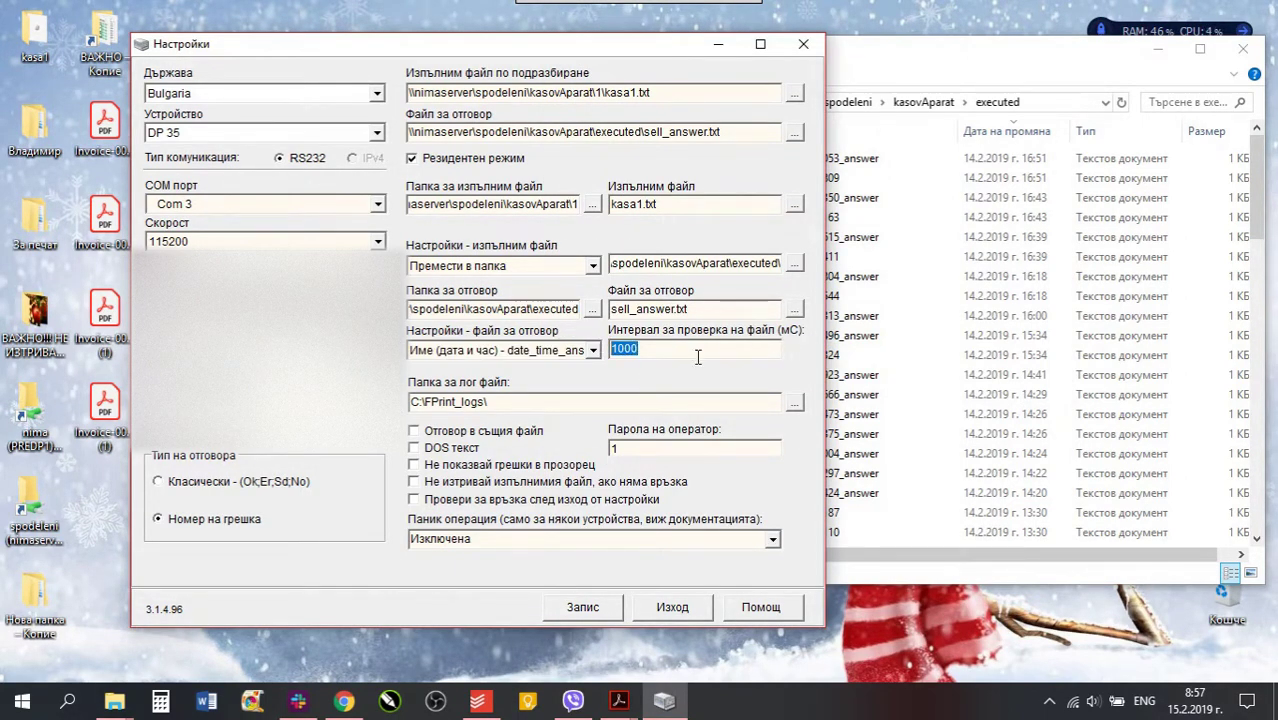
# Go back to kasovAparat, open its folder 1, and return to the settings.
pyautogui.click(935, 104)
pyautogui.click(812, 160)
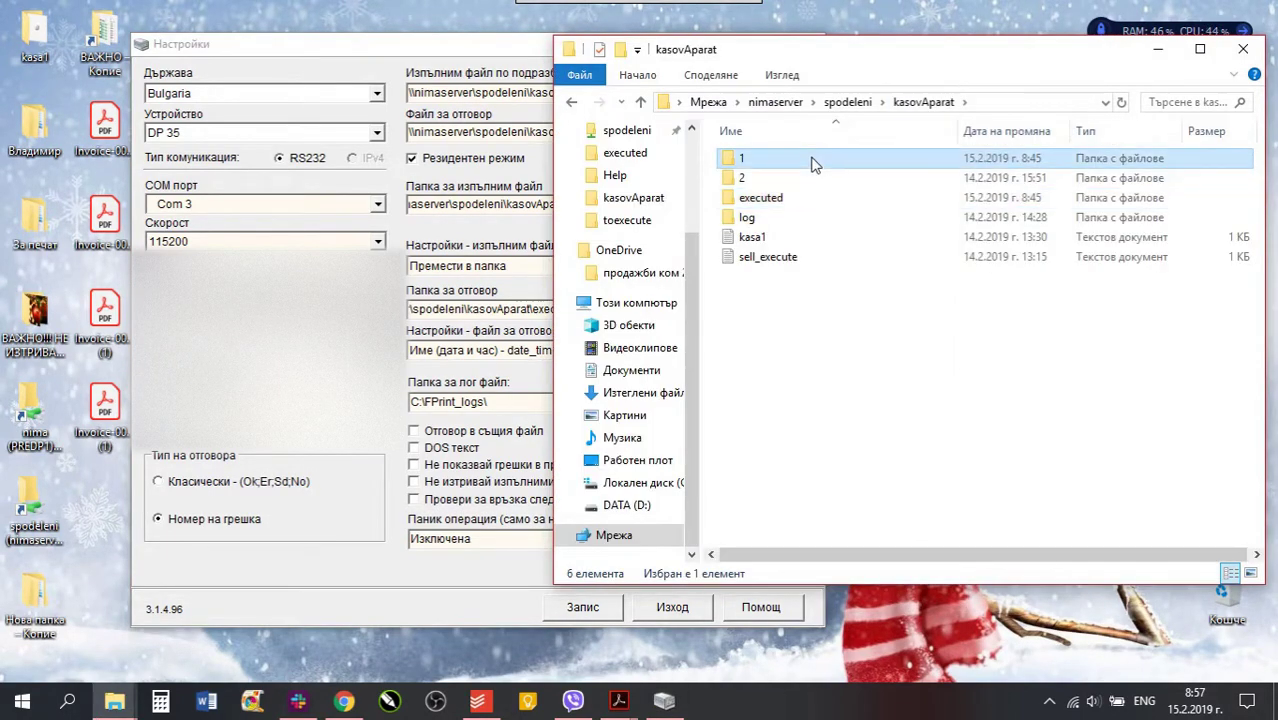
pyautogui.doubleClick(812, 160)
pyautogui.click(449, 598)
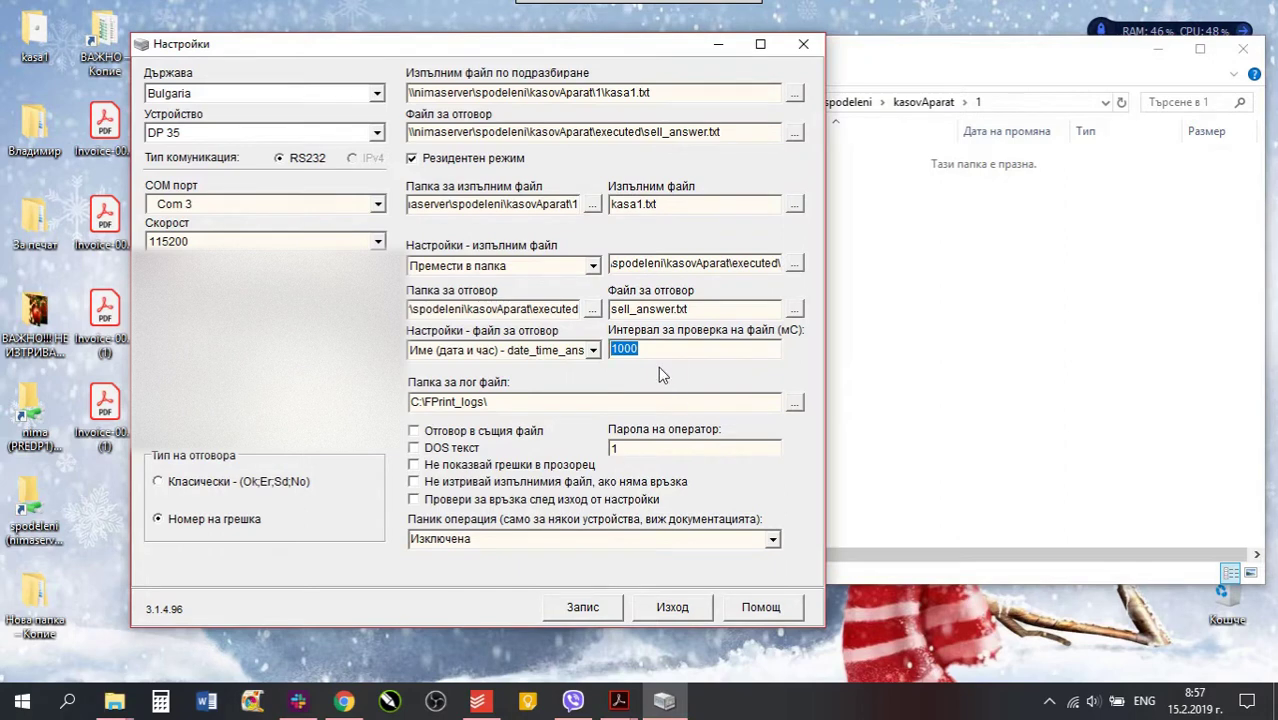
# Point out the log file folder, exit the settings, and select the FPrint application in the FPrintWIN folder.
pyautogui.click(525, 402)
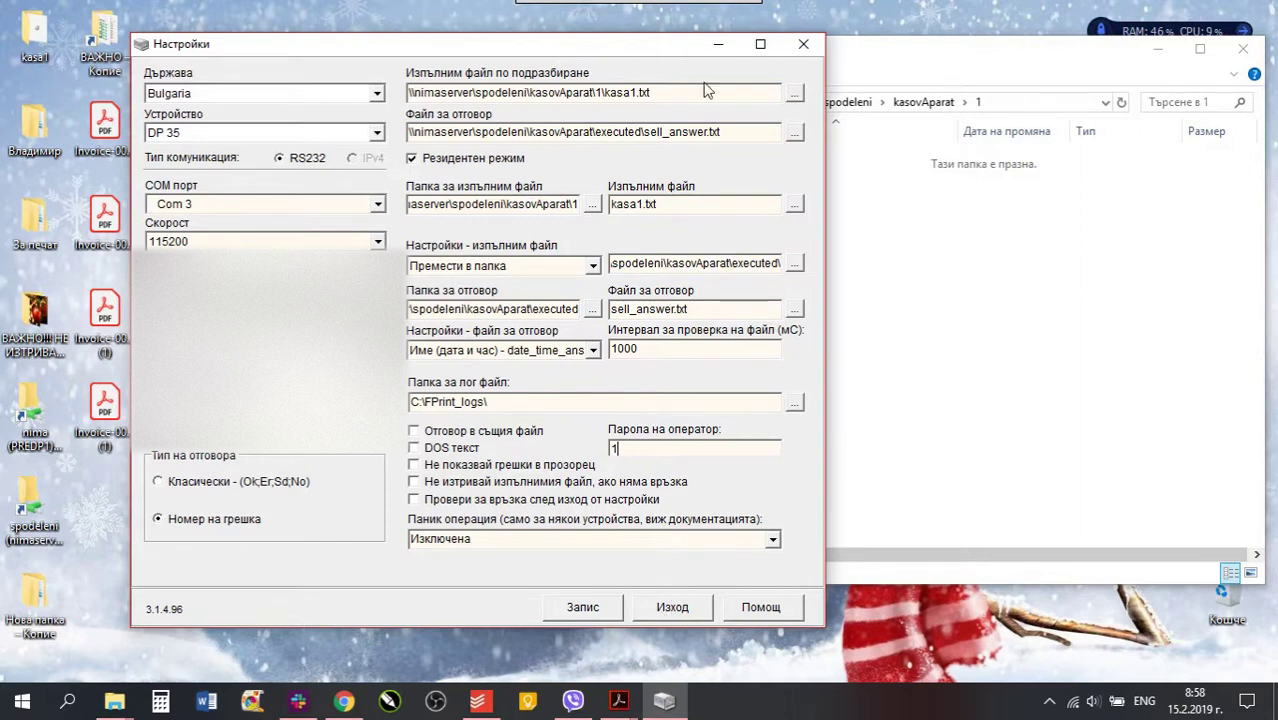
pyautogui.click(697, 612)
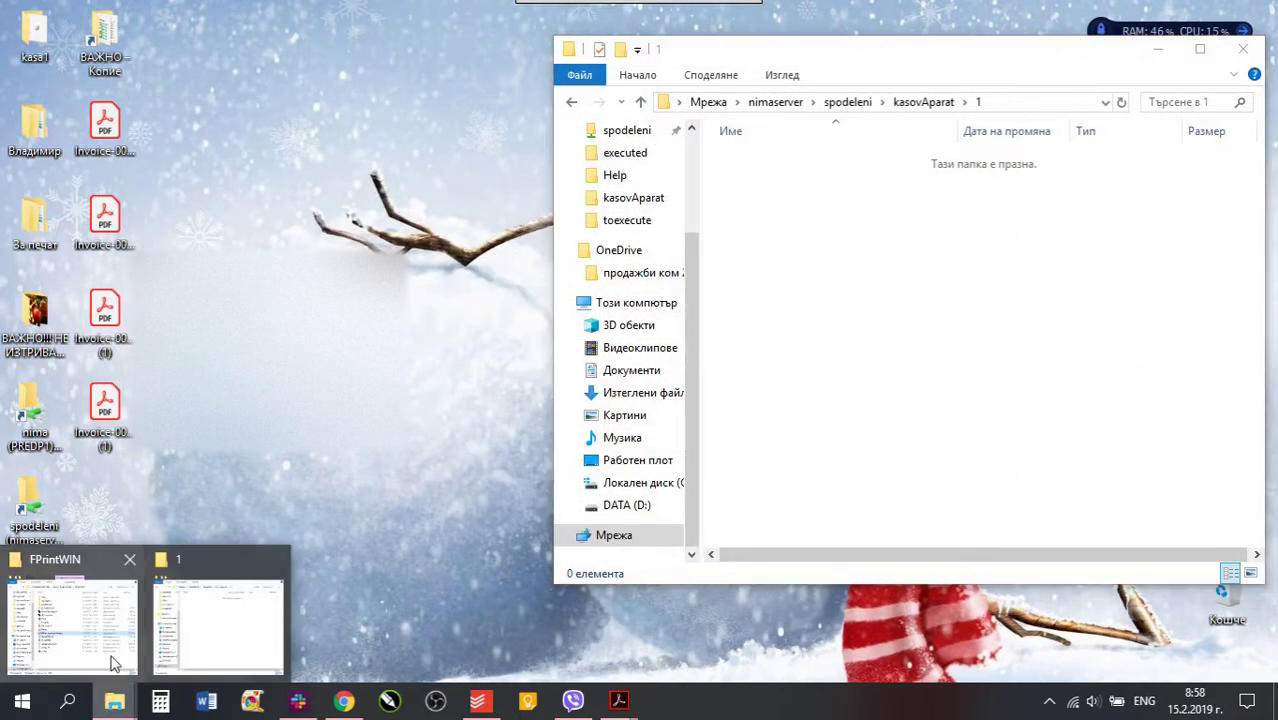
pyautogui.click(113, 650)
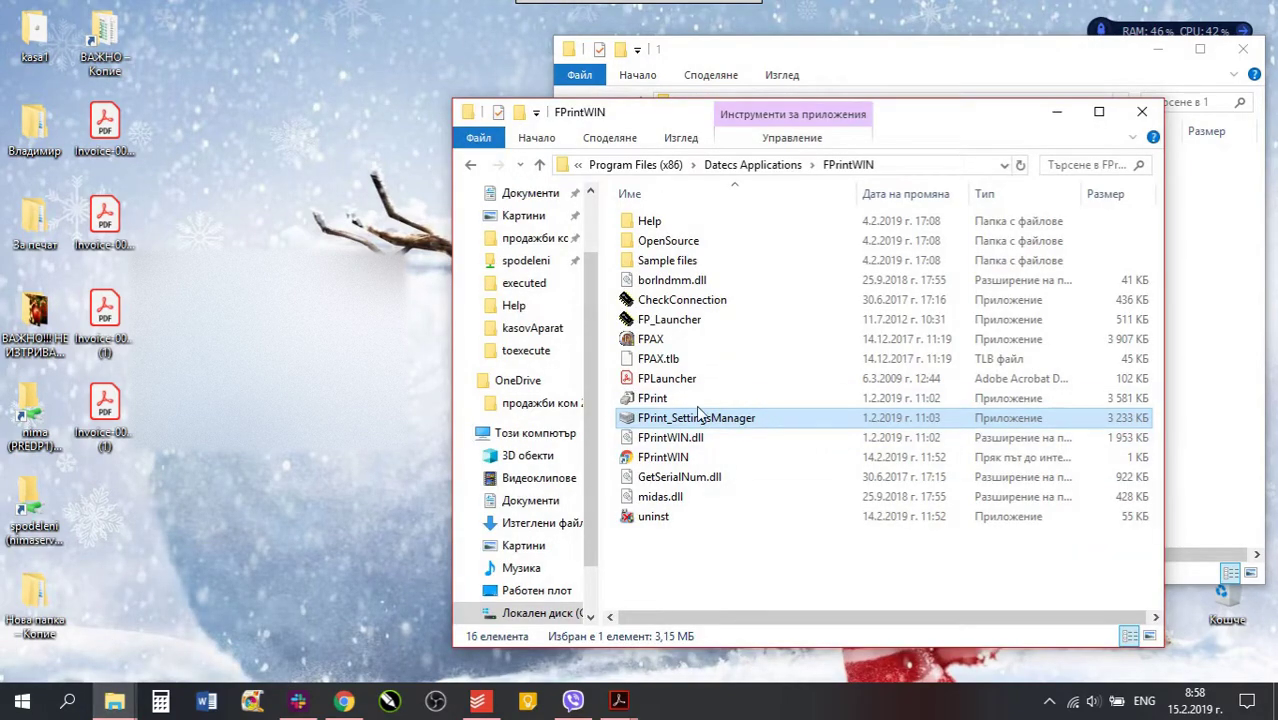
pyautogui.click(663, 400)
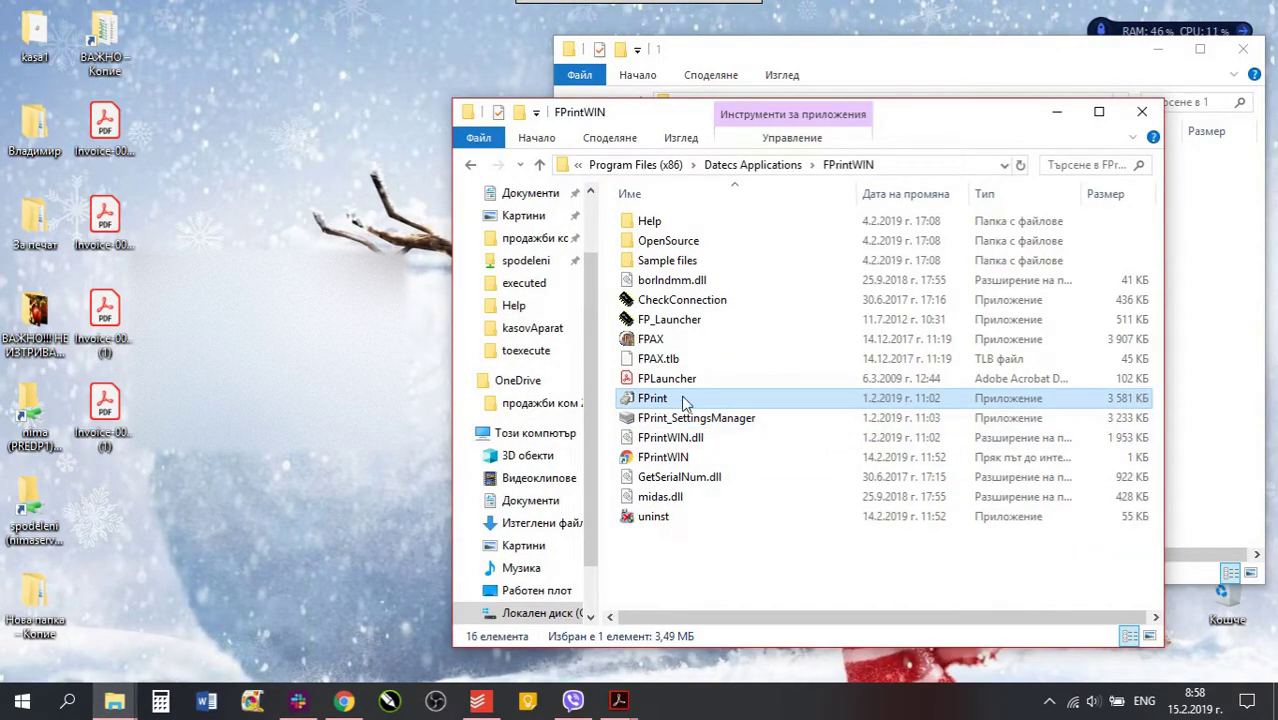
# Open Task Manager, check the hidden tray icons, and select FPrint (32 бита) among the background processes.
pyautogui.rightClick(740, 714)
pyautogui.click(787, 621)
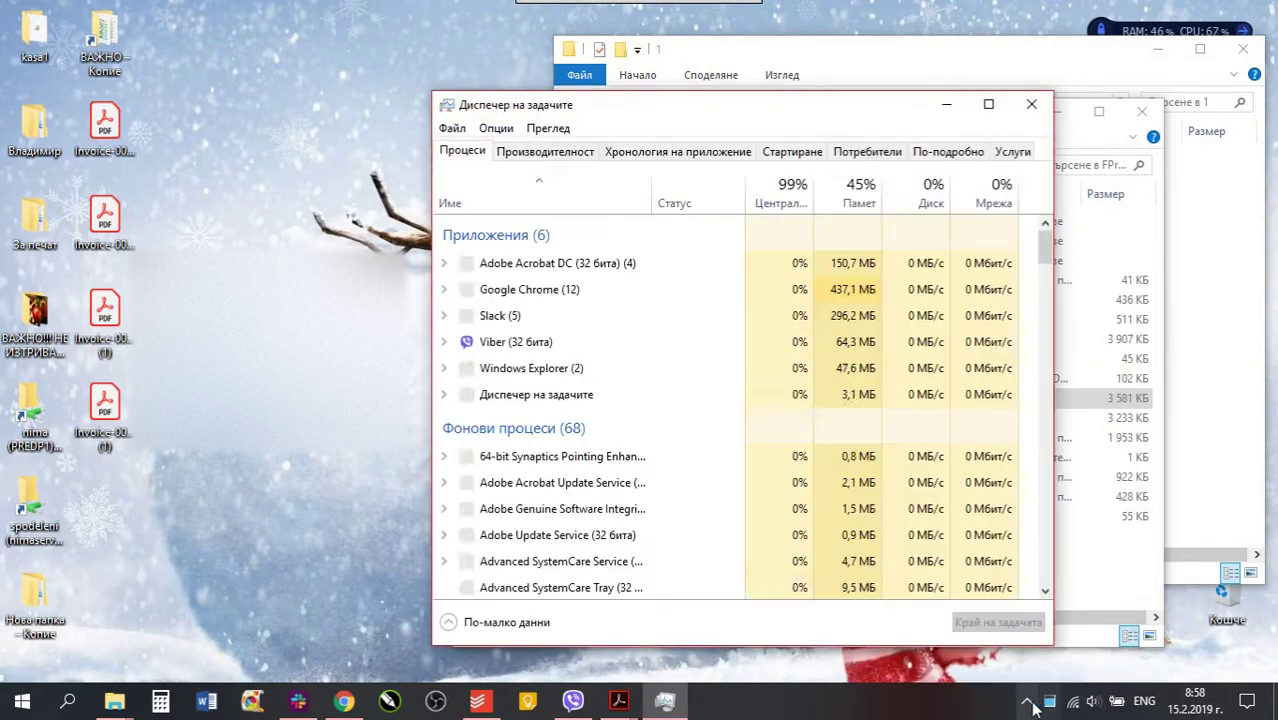
pyautogui.click(1048, 702)
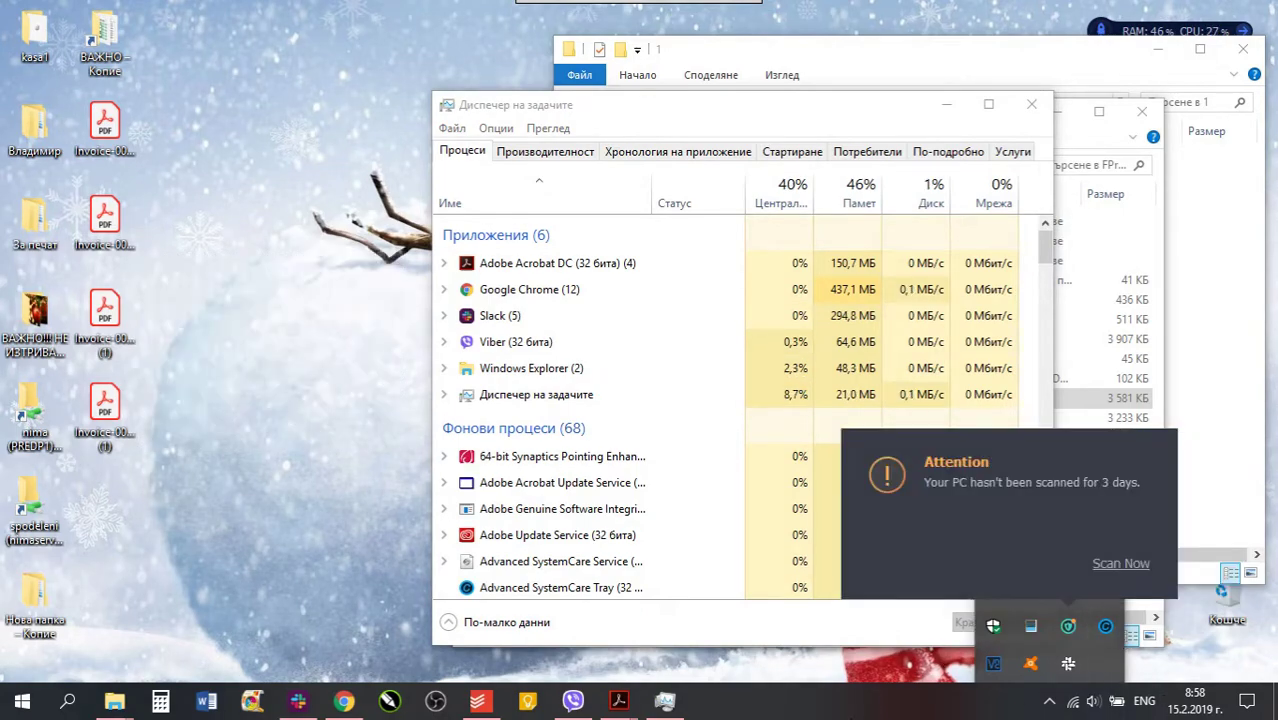
pyautogui.rightClick(853, 702)
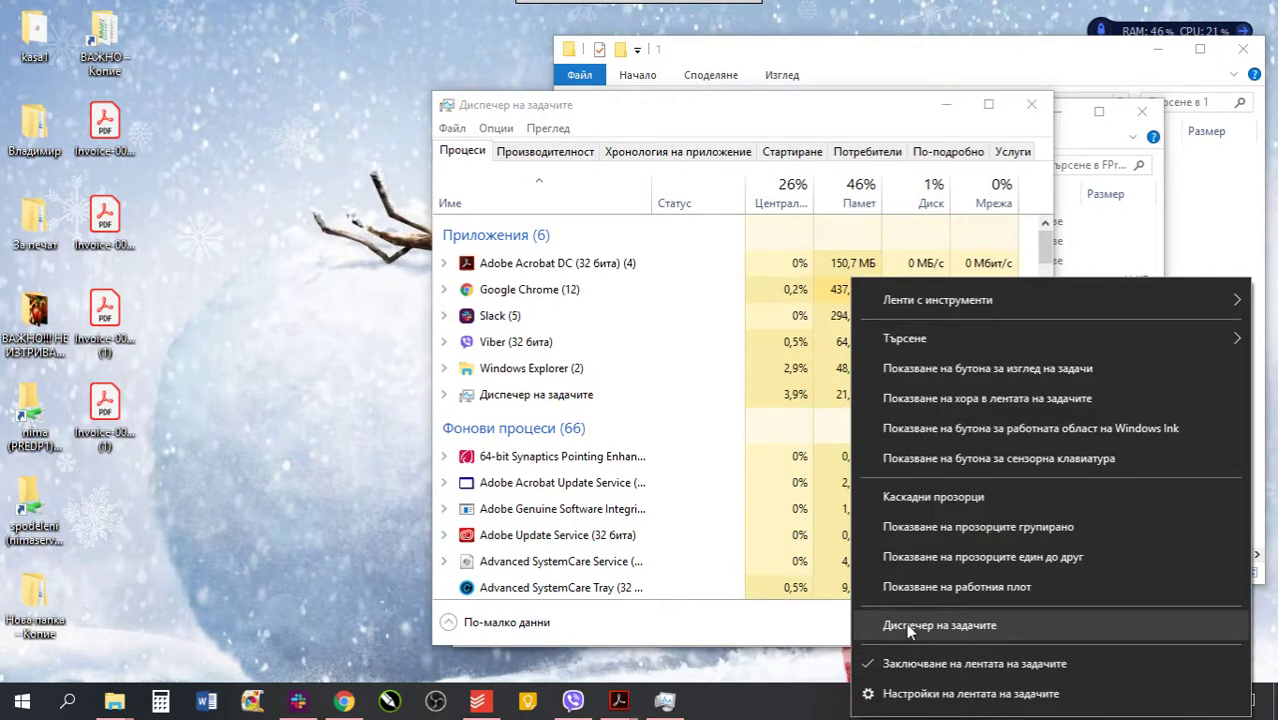
pyautogui.click(752, 632)
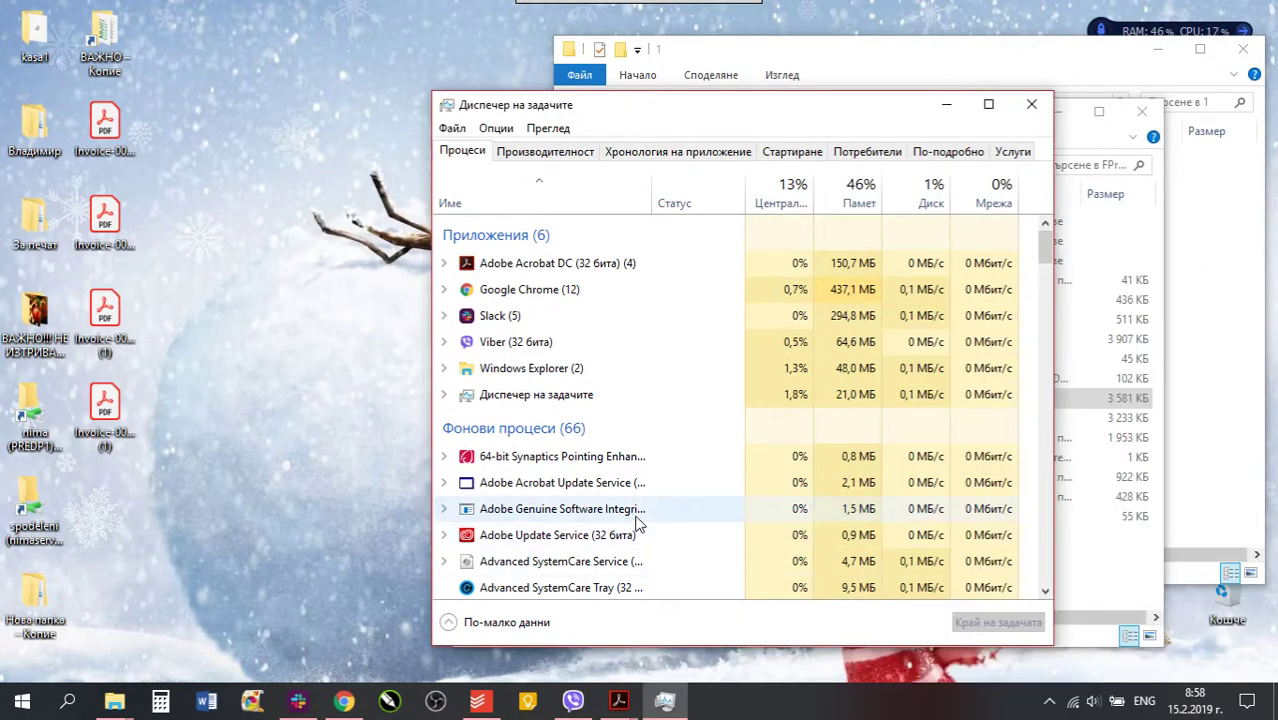
pyautogui.scroll(-5, 638, 523)
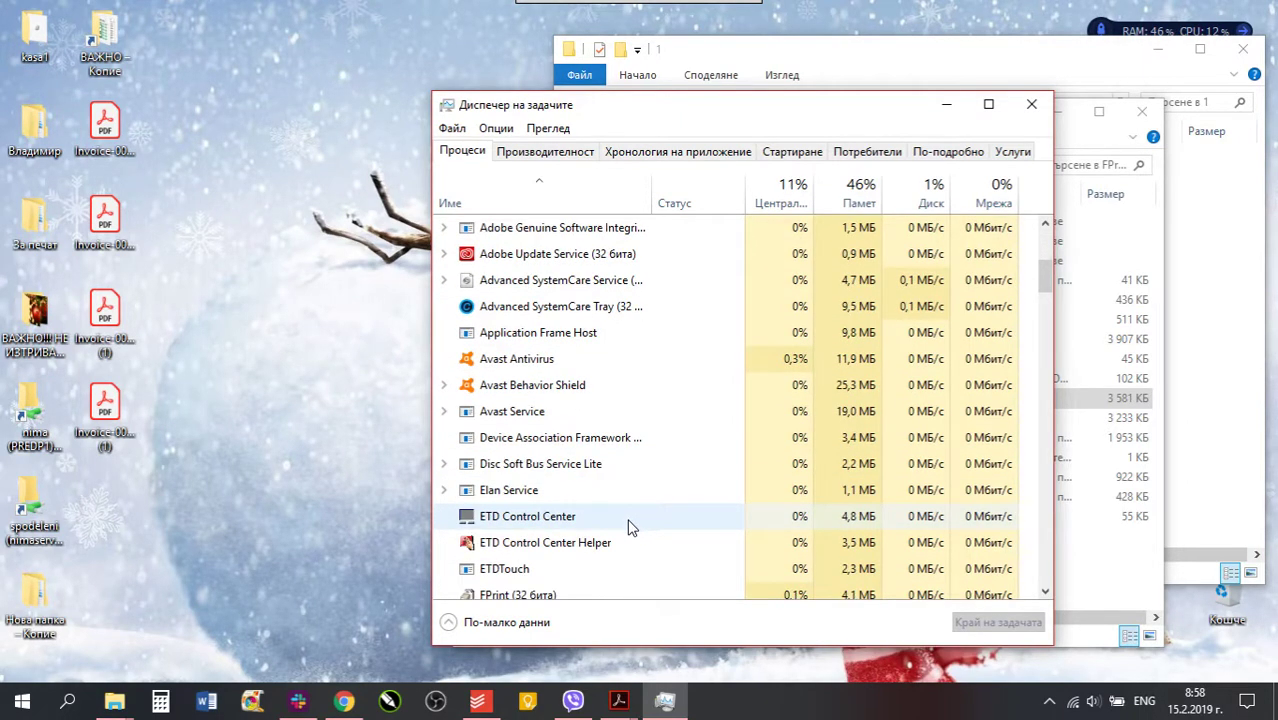
pyautogui.scroll(-2, 630, 527)
pyautogui.click(545, 484)
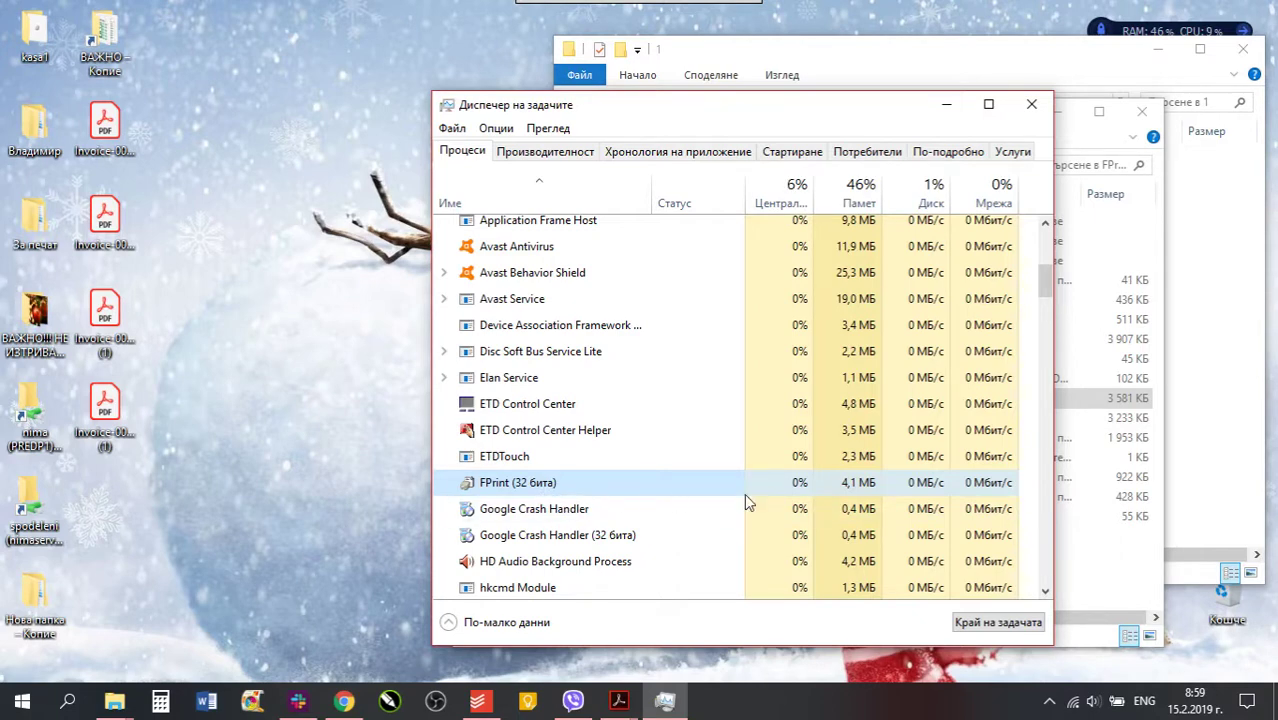
# Show folder 1 of kasovAparat, recheck the FPrint process in Task Manager, and minimize Task Manager.
pyautogui.click(1222, 312)
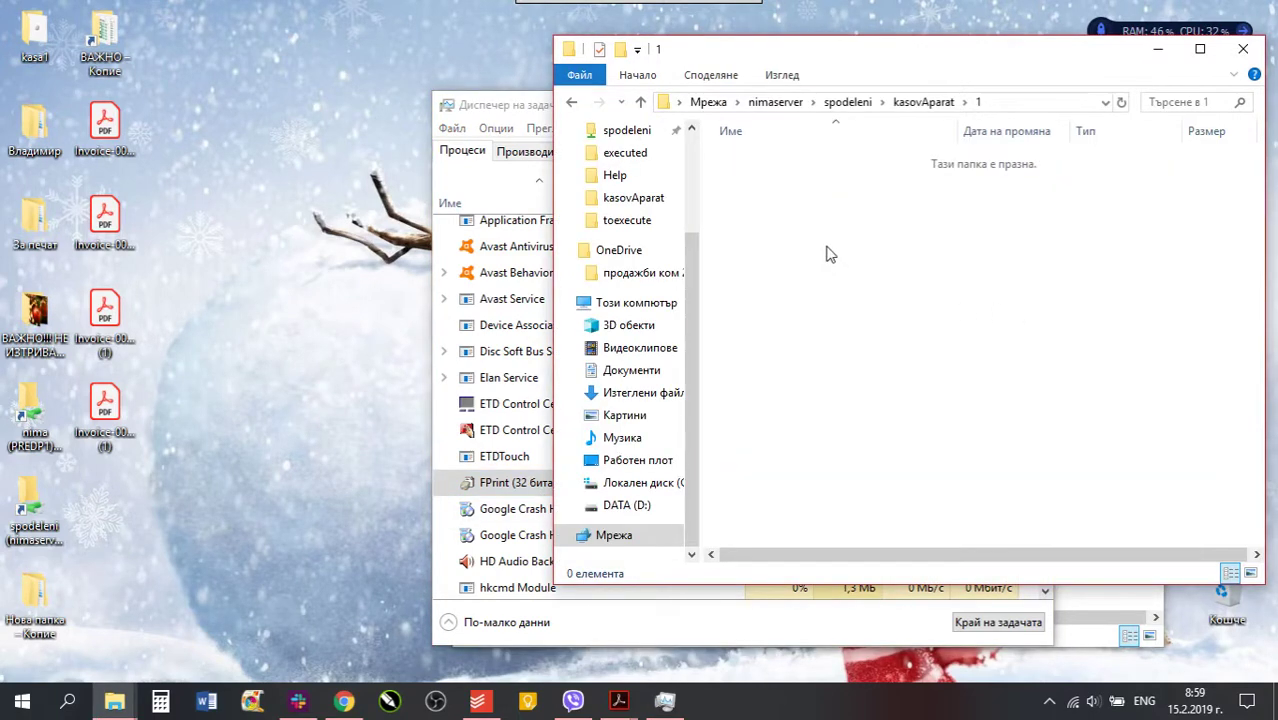
pyautogui.moveTo(855, 275); pyautogui.dragTo(672, 110)
pyautogui.press('alt')
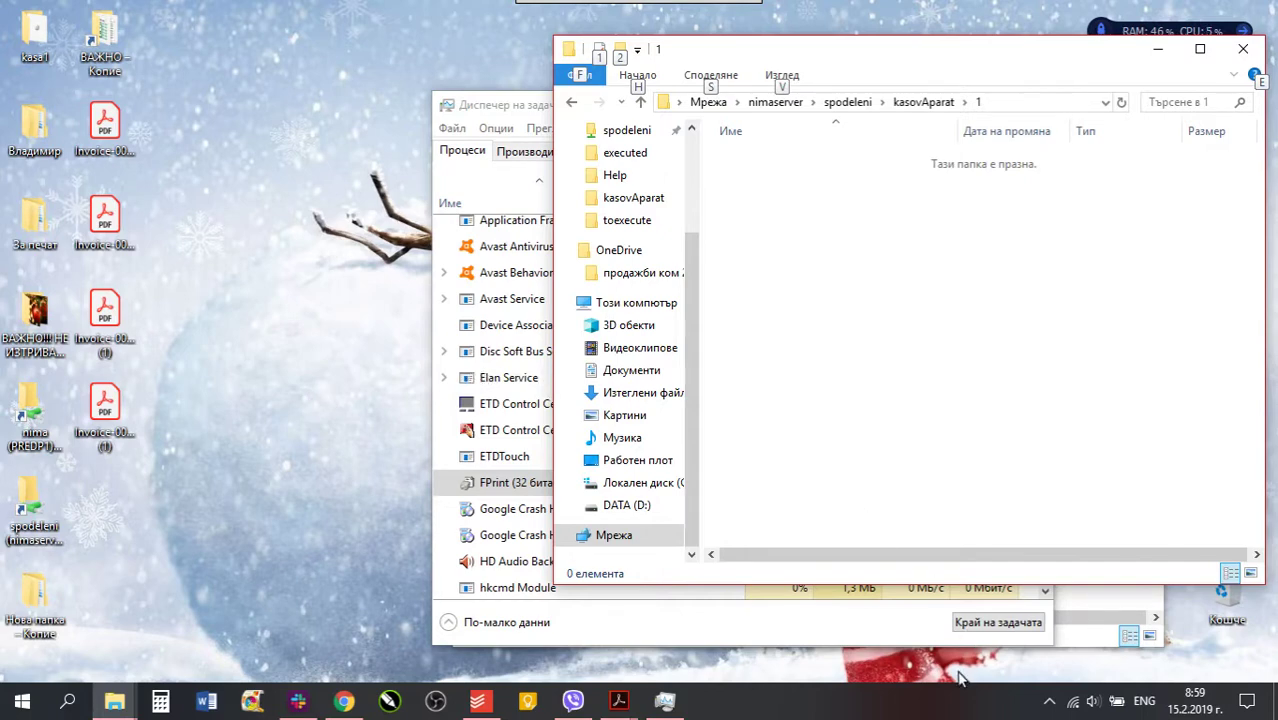
pyautogui.click(512, 108)
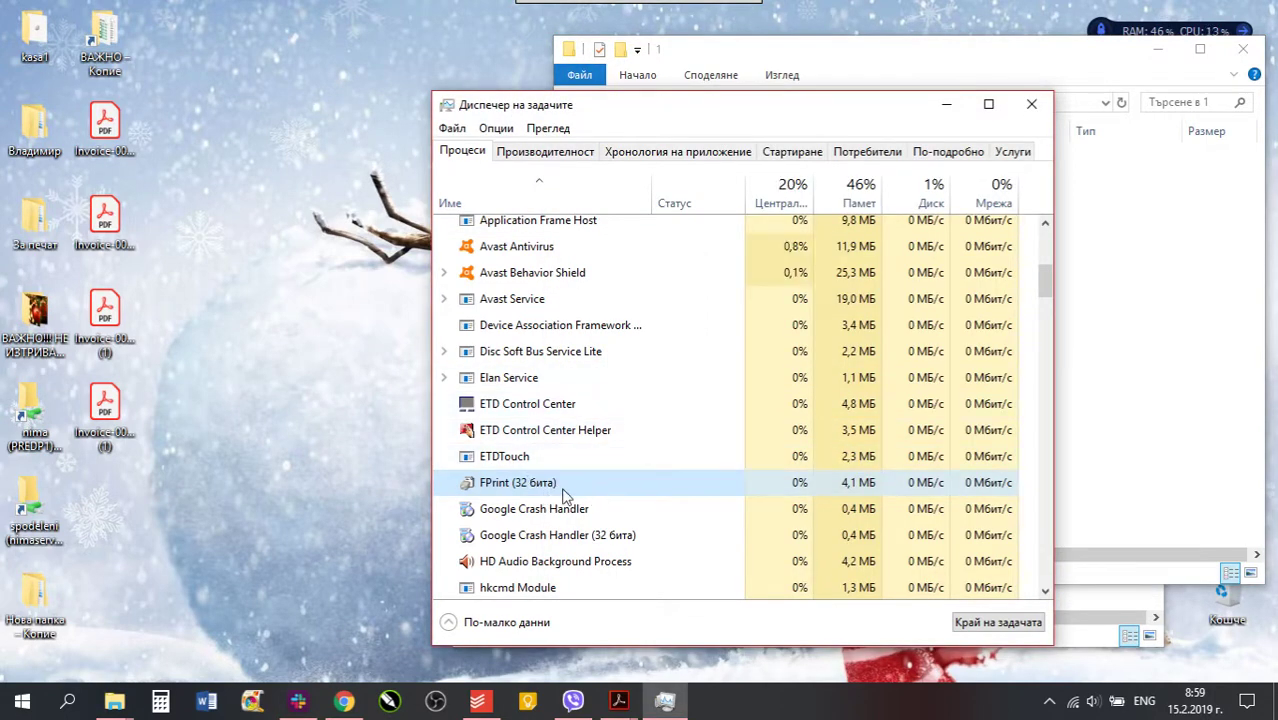
pyautogui.click(950, 108)
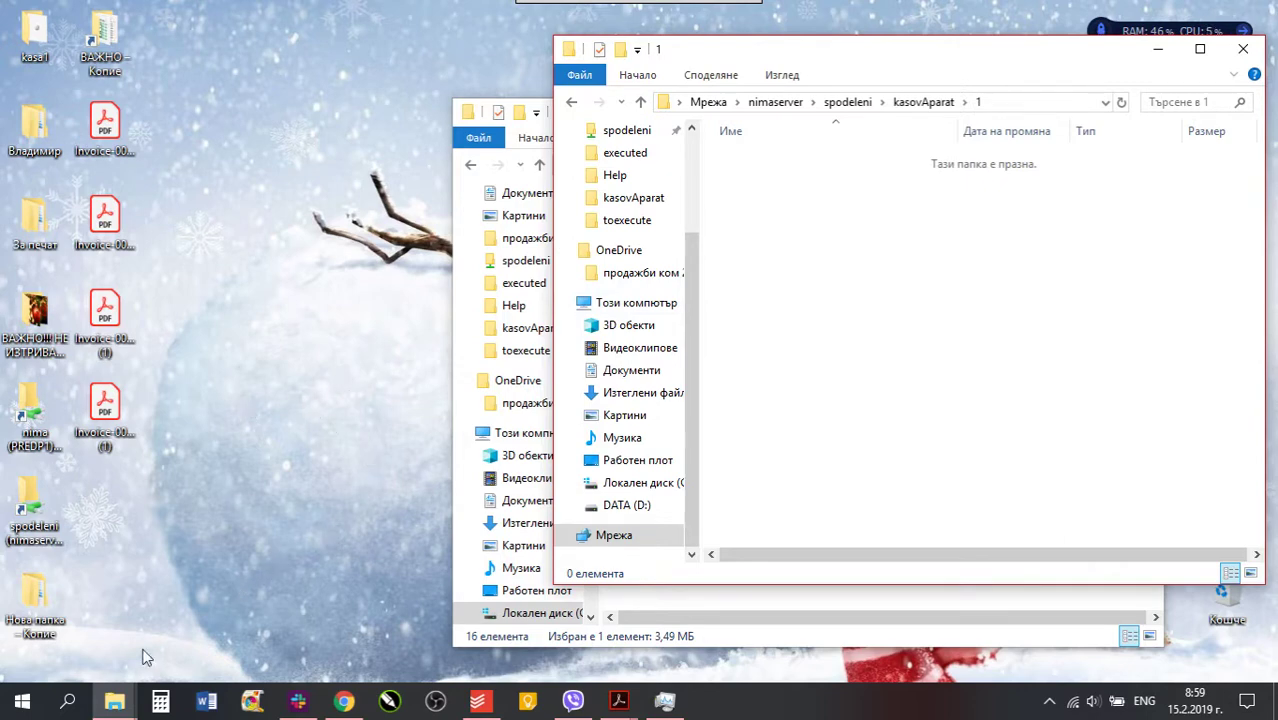
# Open the Windows startup folder by running the command shell:startup.
pyautogui.rightClick(5, 712)
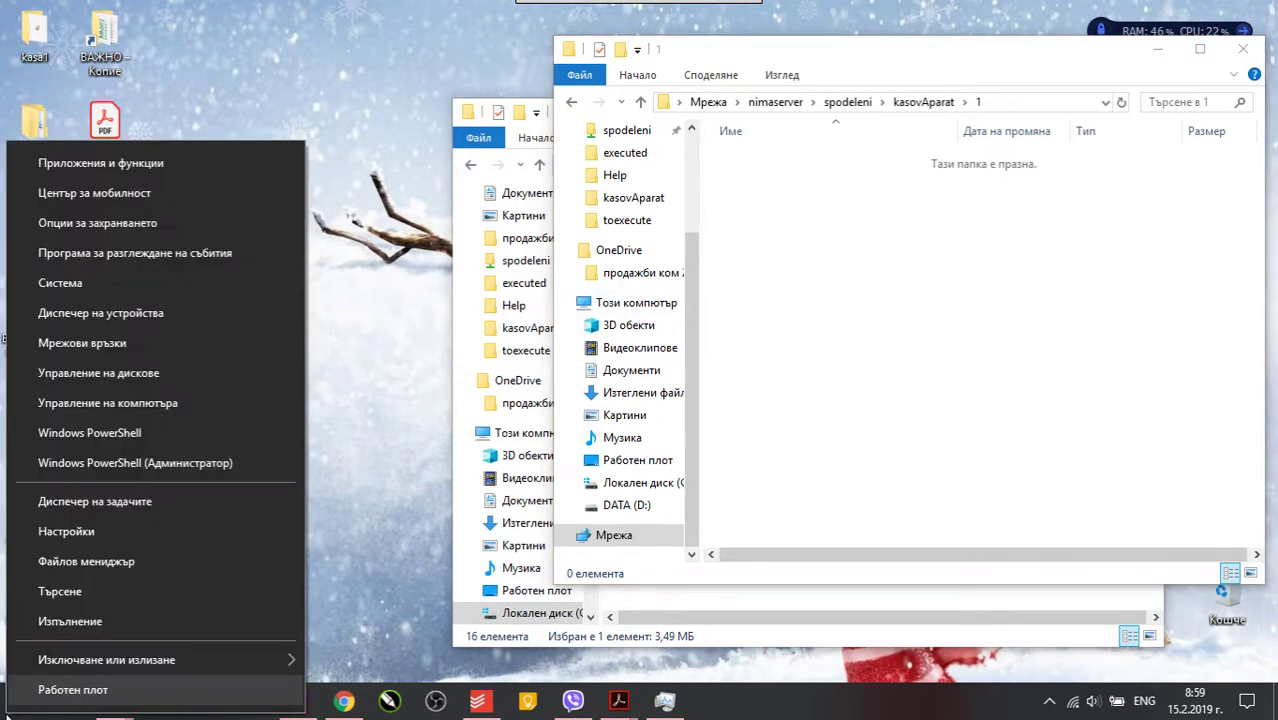
pyautogui.click(133, 617)
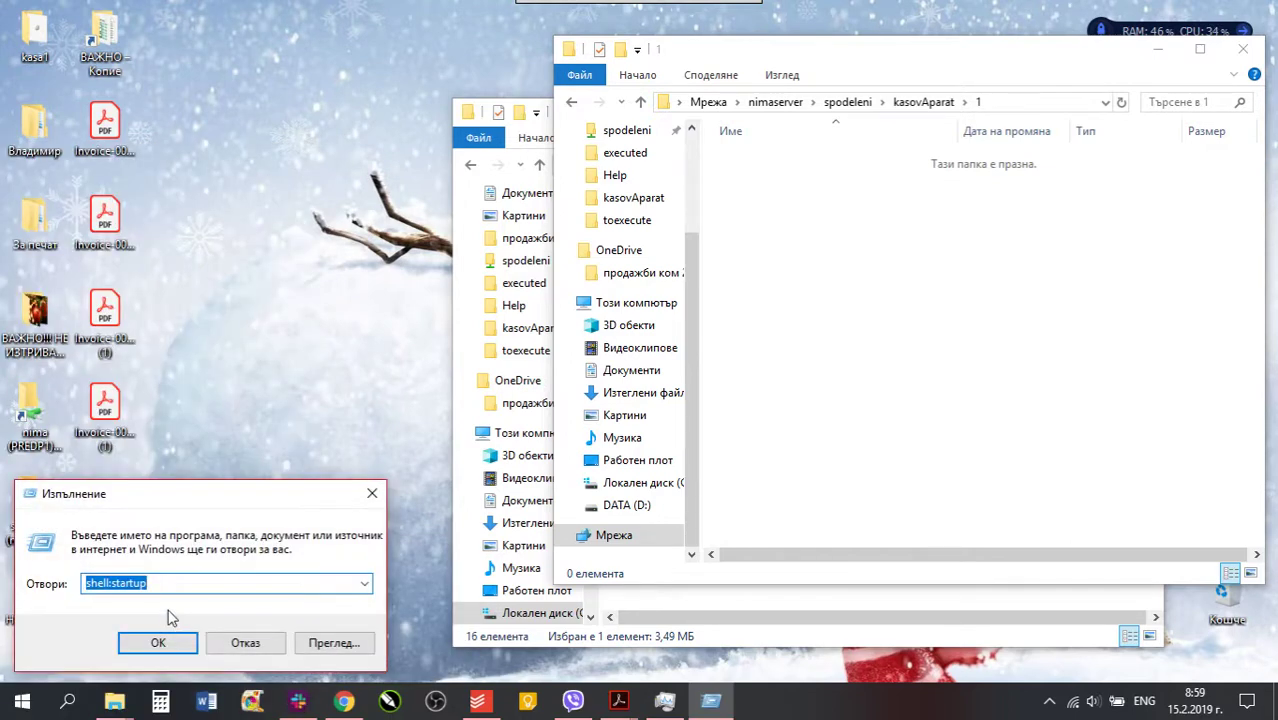
pyautogui.press('End')
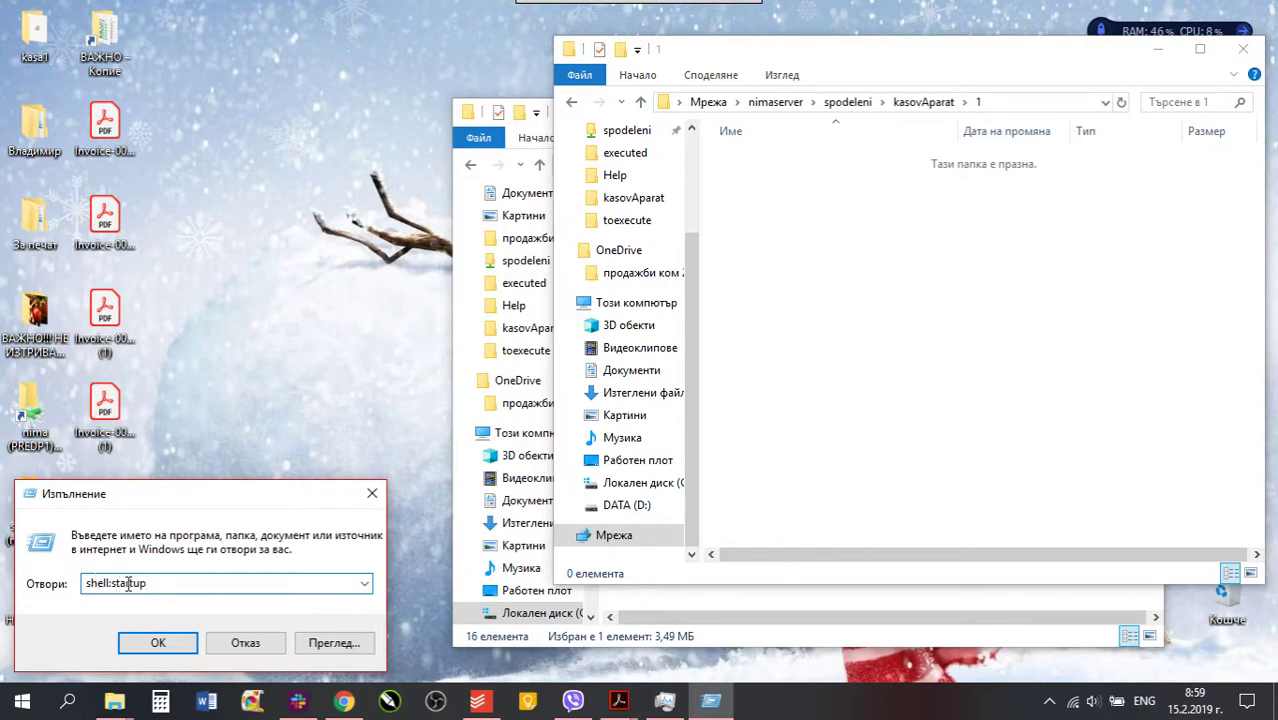
pyautogui.click(179, 643)
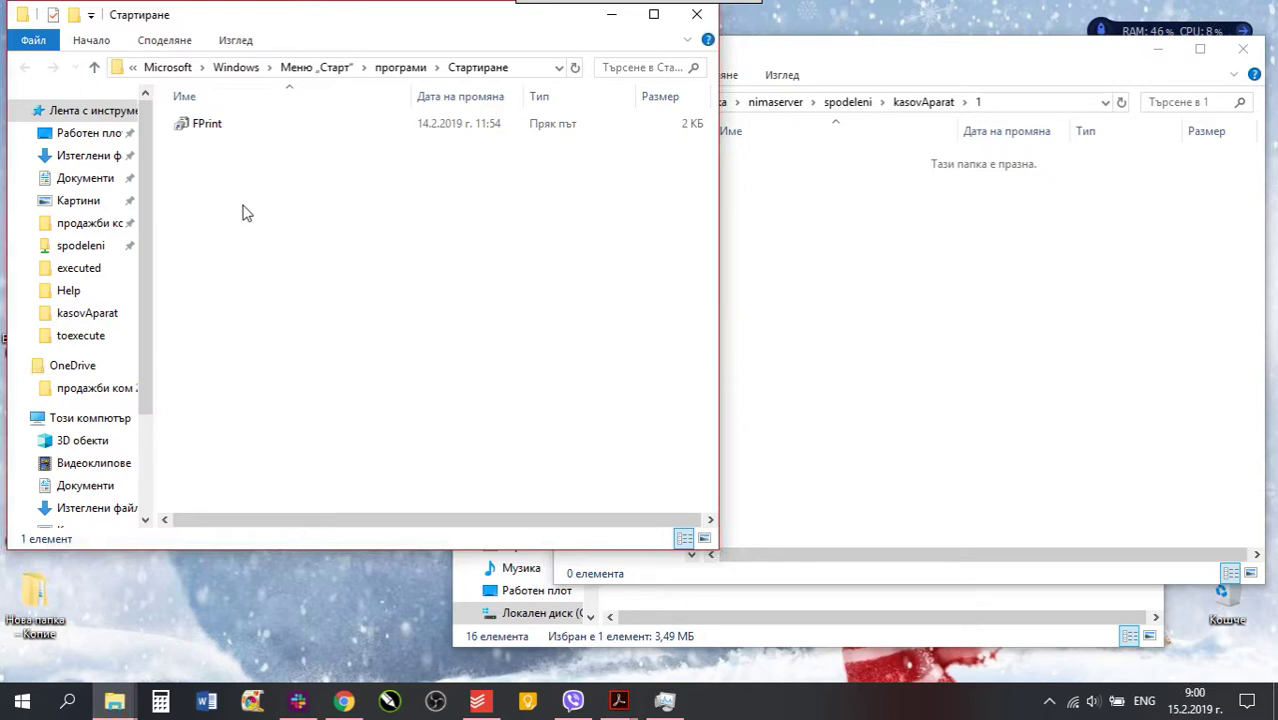
# Start creating a new shortcut in the Стартиране folder and open the selection of its target.
pyautogui.rightClick(386, 229)
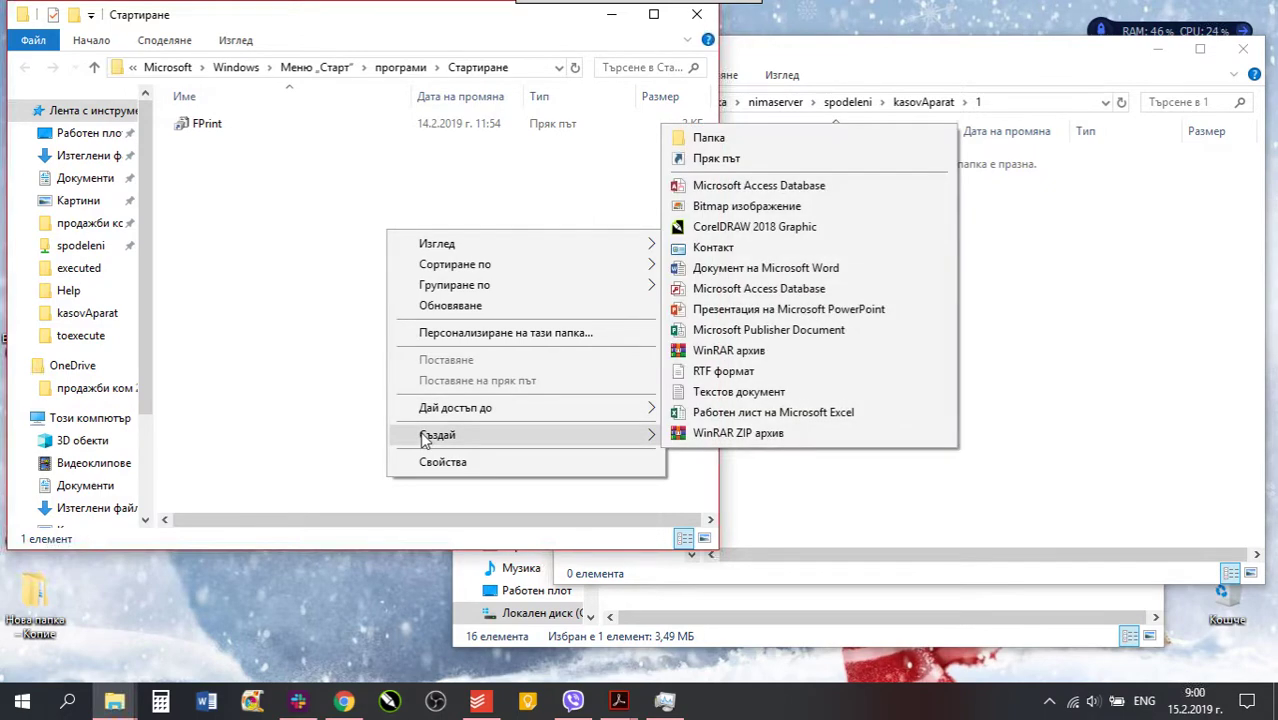
pyautogui.moveTo(622, 440)
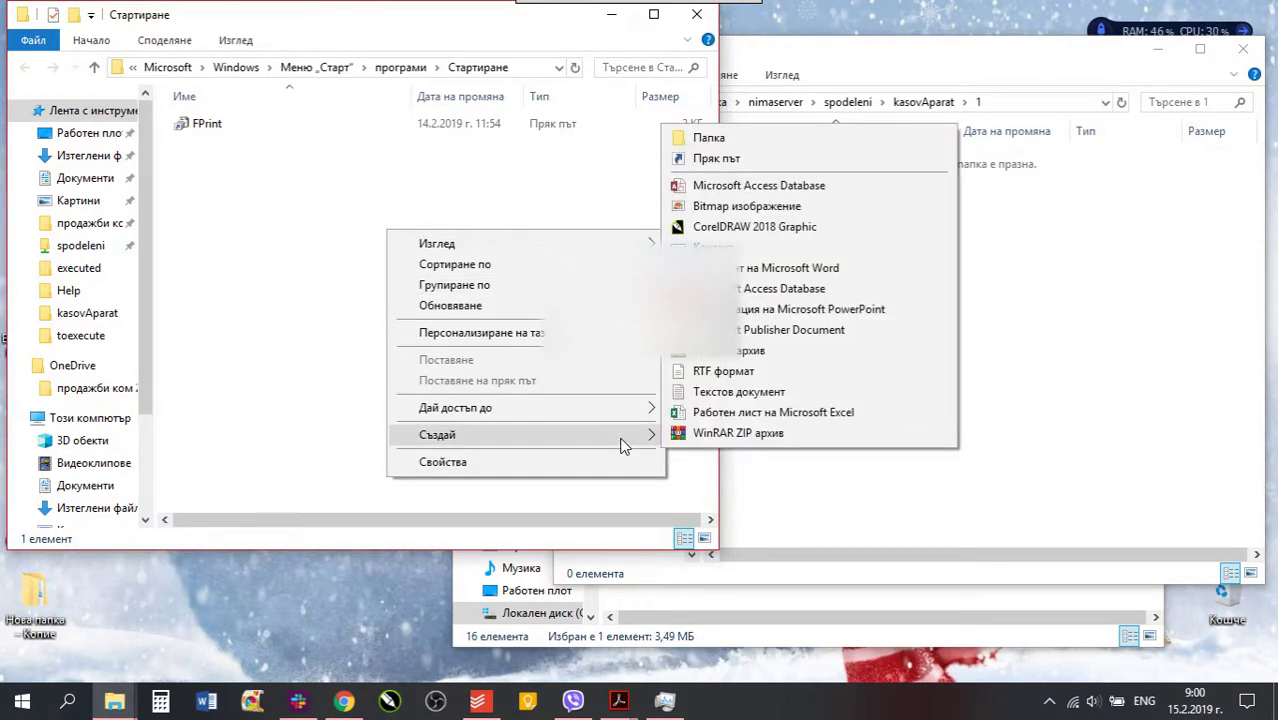
pyautogui.click(766, 162)
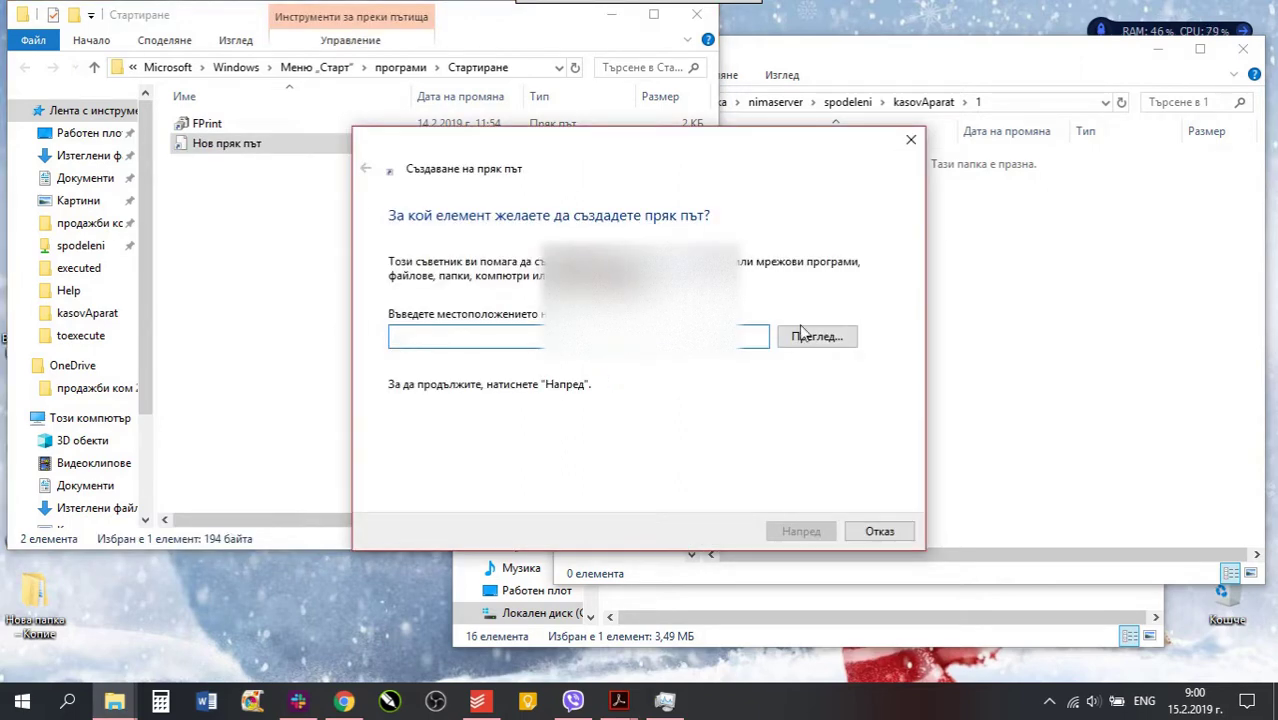
pyautogui.click(803, 337)
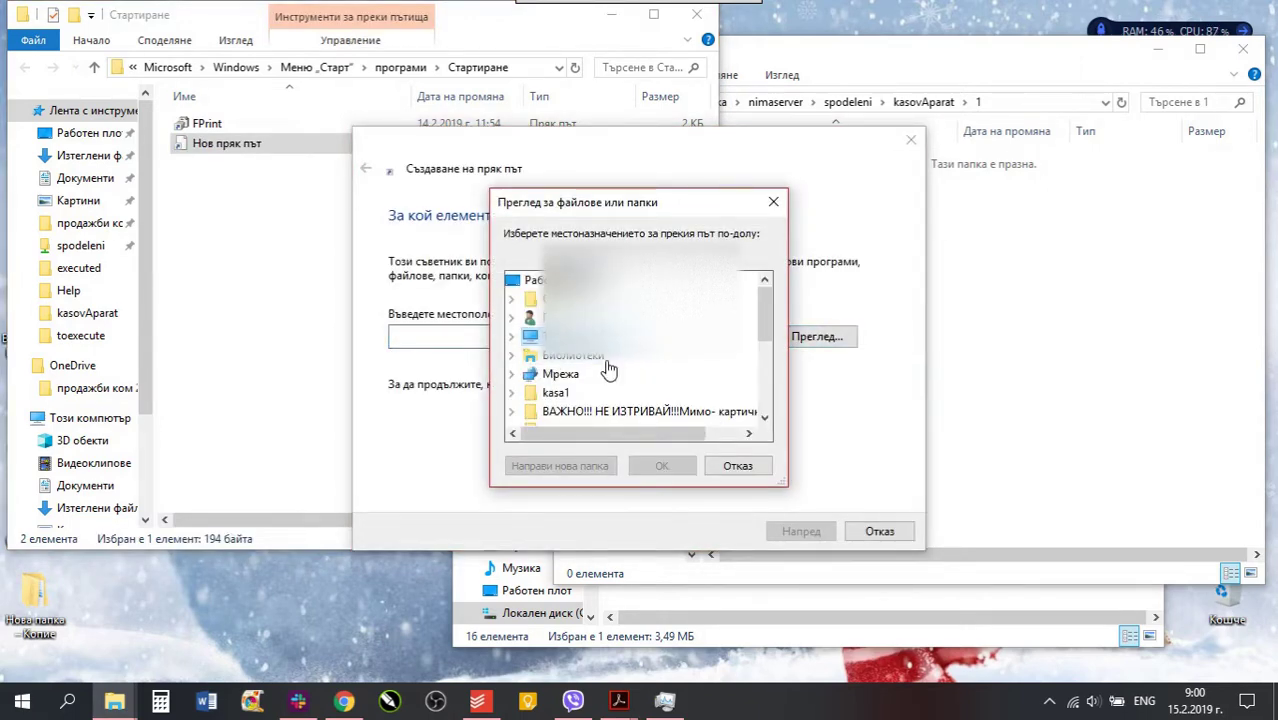
# Browse to FPrint under Program Files (x86), Datecs Applications, FPrintWIN as the shortcut target, and cancel the shortcut creation.
pyautogui.doubleClick(585, 340)
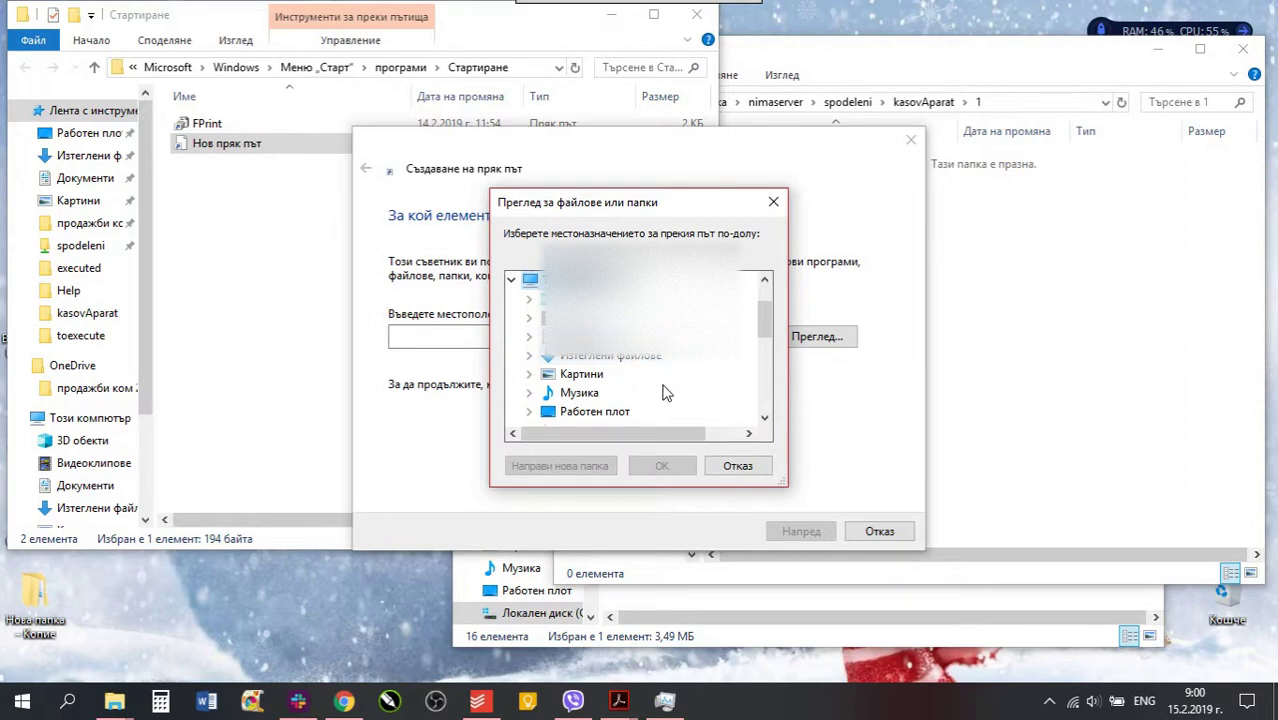
pyautogui.moveTo(760, 324)
pyautogui.mouseDown()
pyautogui.moveTo(762, 365)
pyautogui.moveTo(762, 345)
pyautogui.mouseUp()
pyautogui.doubleClick(658, 358)
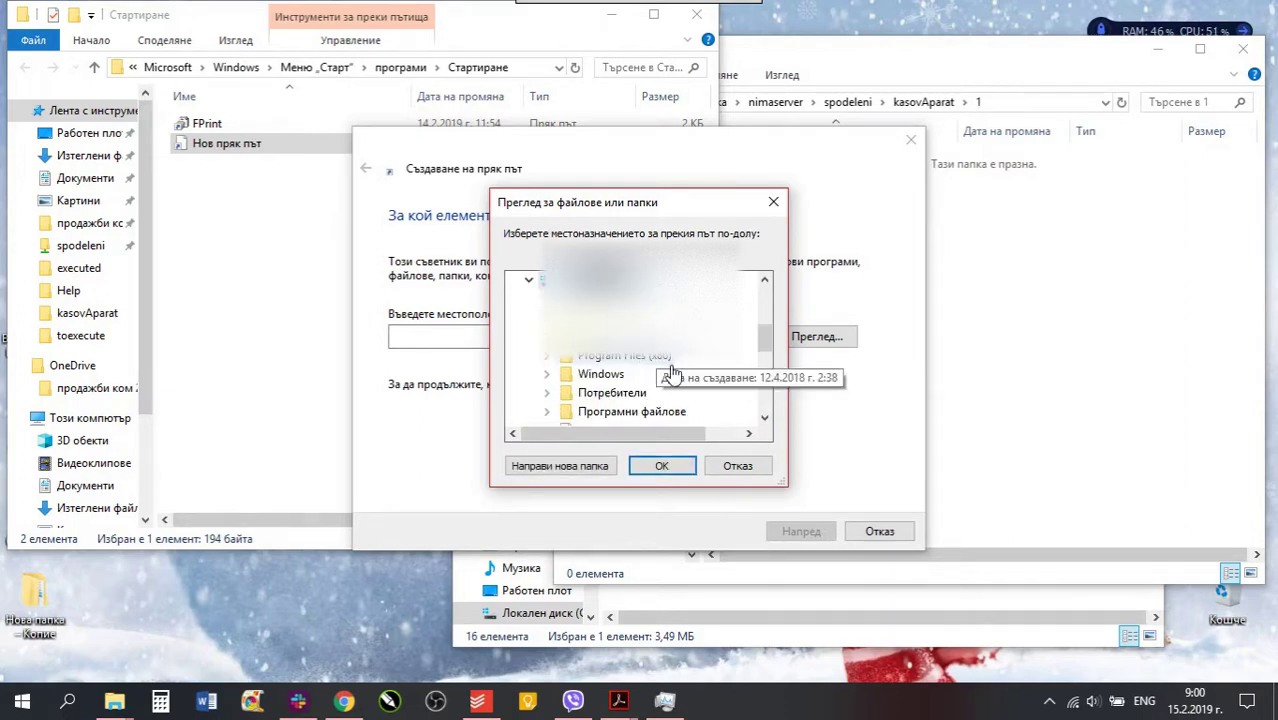
pyautogui.doubleClick(655, 361)
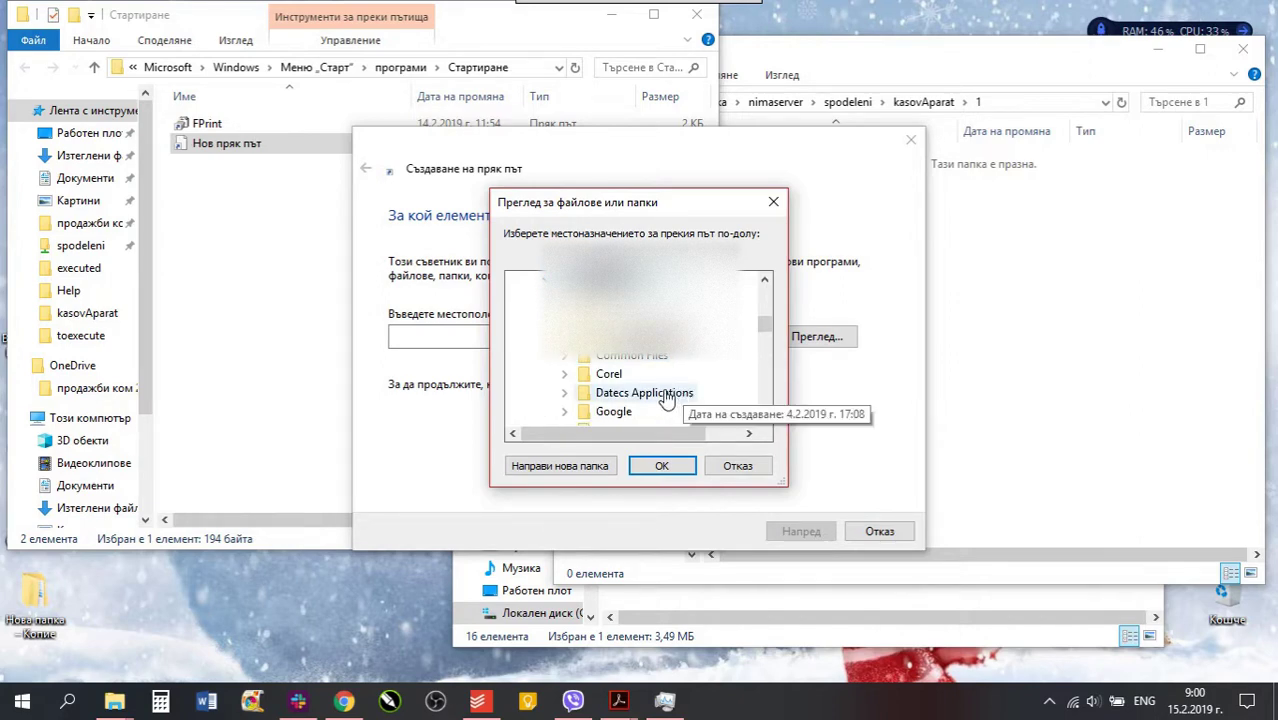
pyautogui.doubleClick(671, 395)
pyautogui.click(653, 410)
pyautogui.click(765, 418)
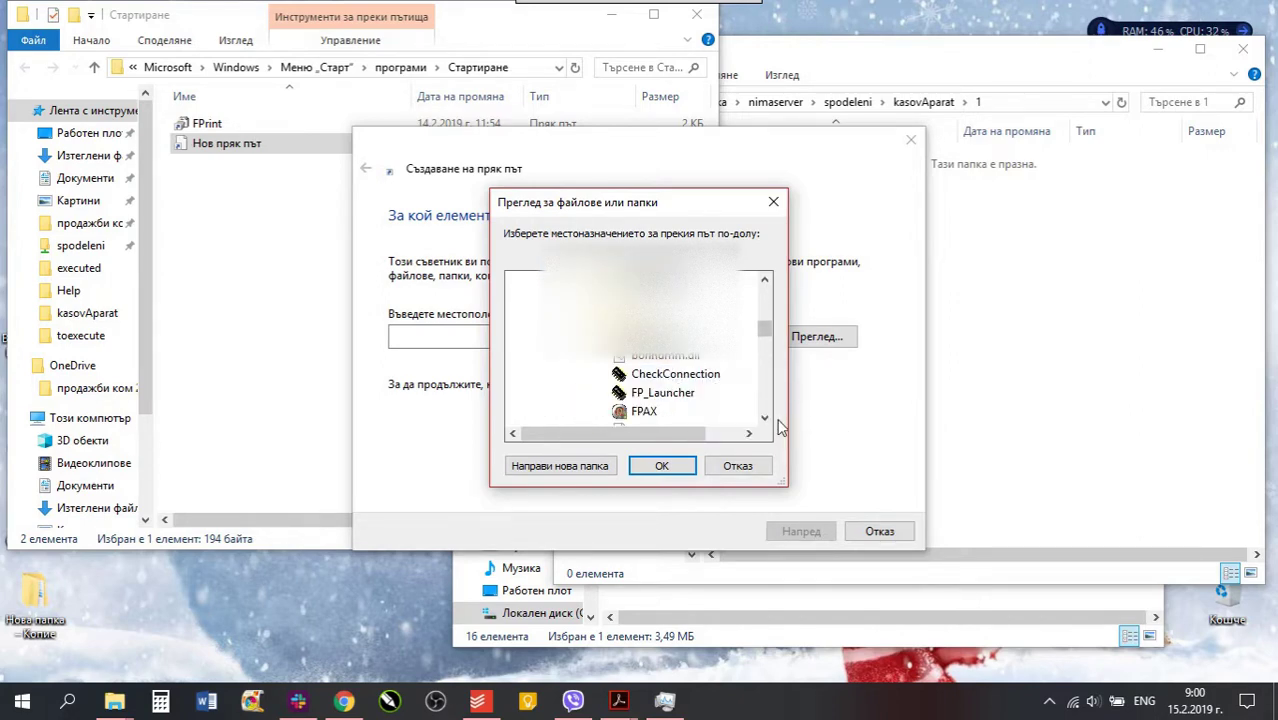
pyautogui.click(650, 374)
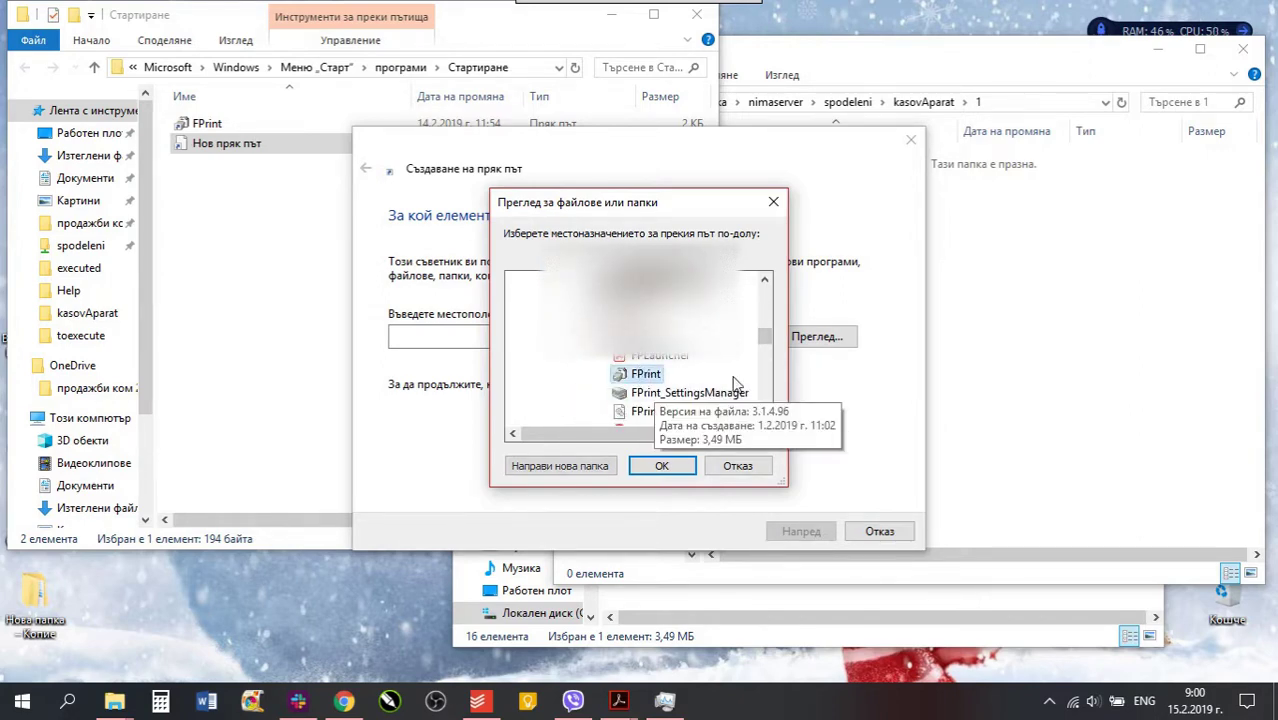
pyautogui.click(738, 466)
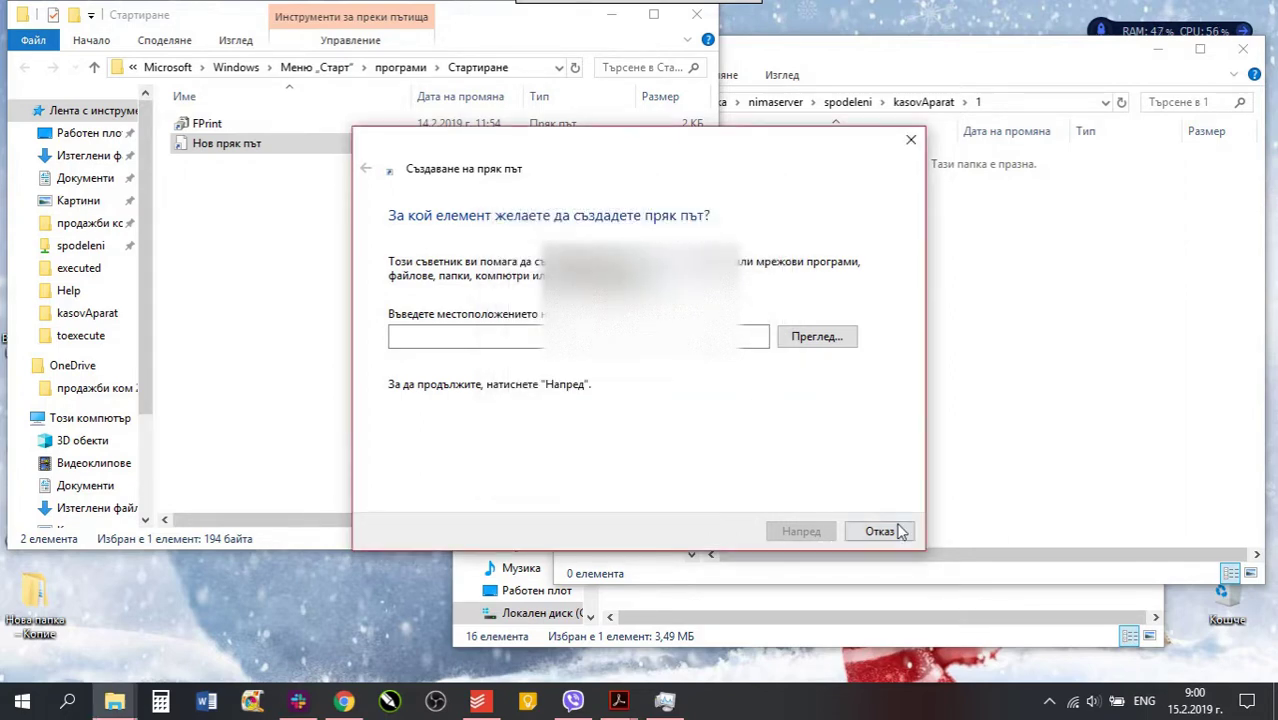
pyautogui.click(880, 531)
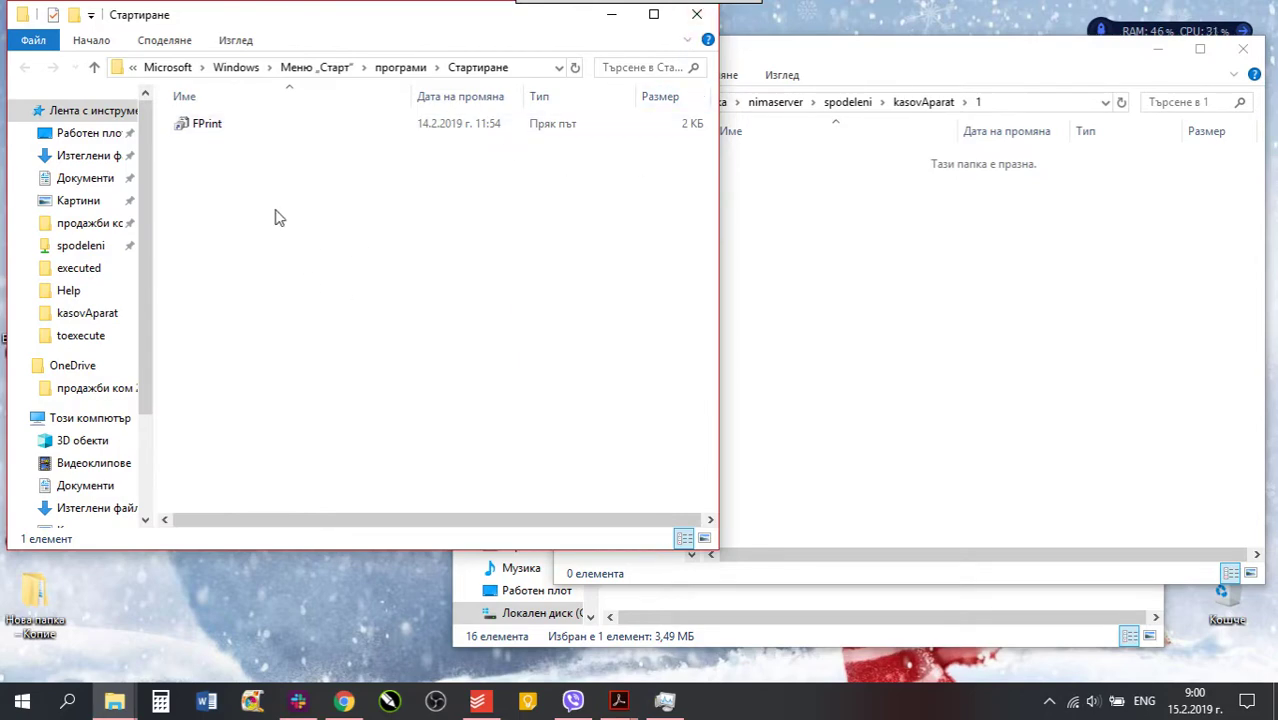
# Point out the FPrint shortcut in the Стартиране folder, close that folder, and minimize the FPrintWIN folder window.
pyautogui.moveTo(277, 213); pyautogui.dragTo(158, 104)
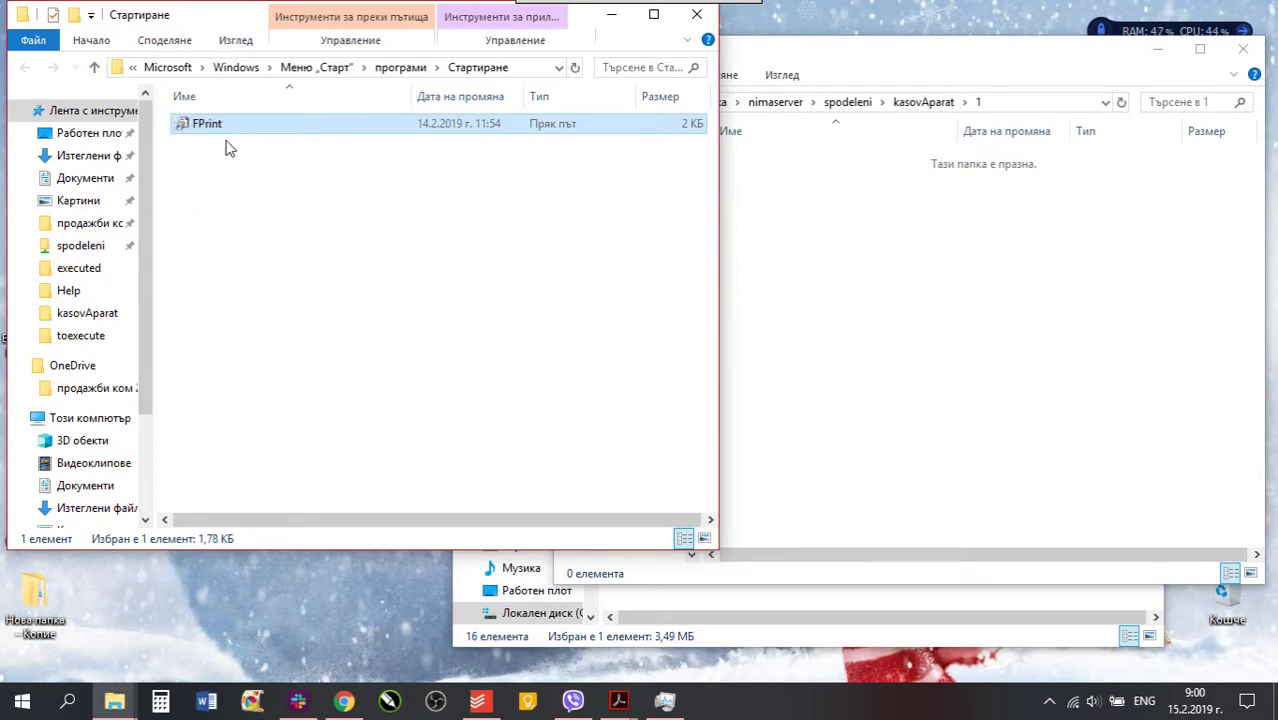
pyautogui.click(695, 18)
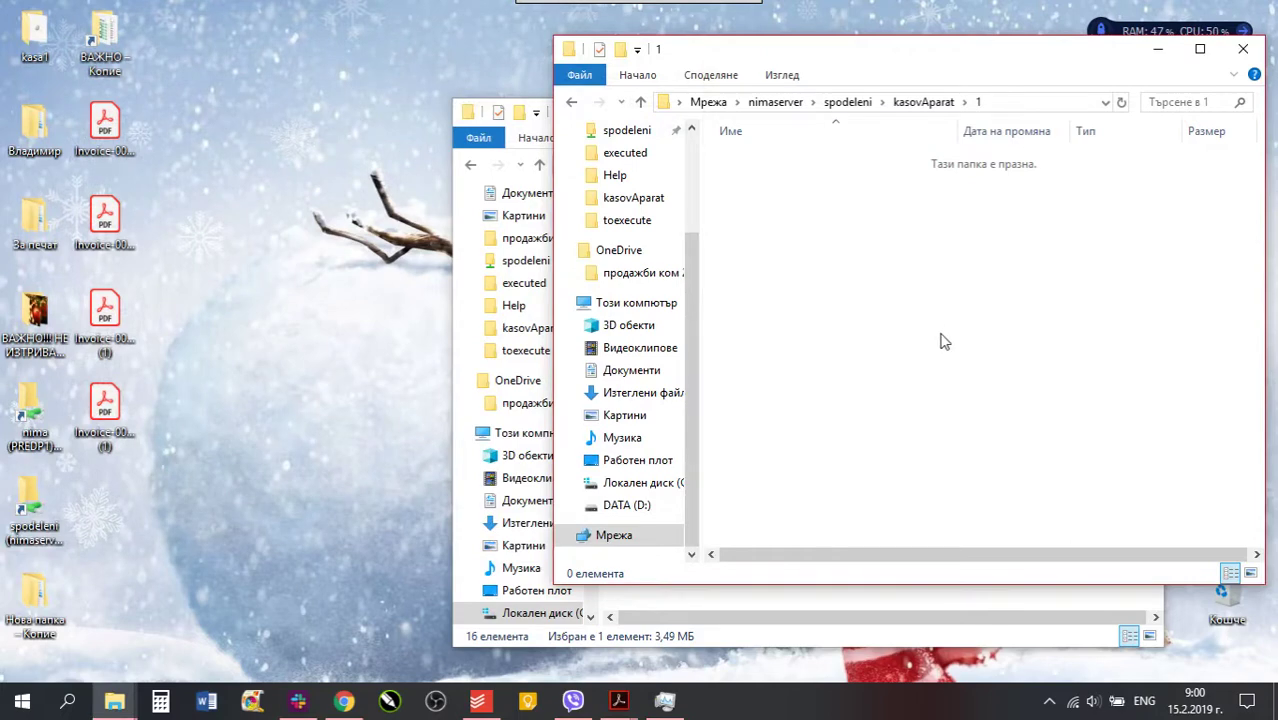
pyautogui.click(503, 172)
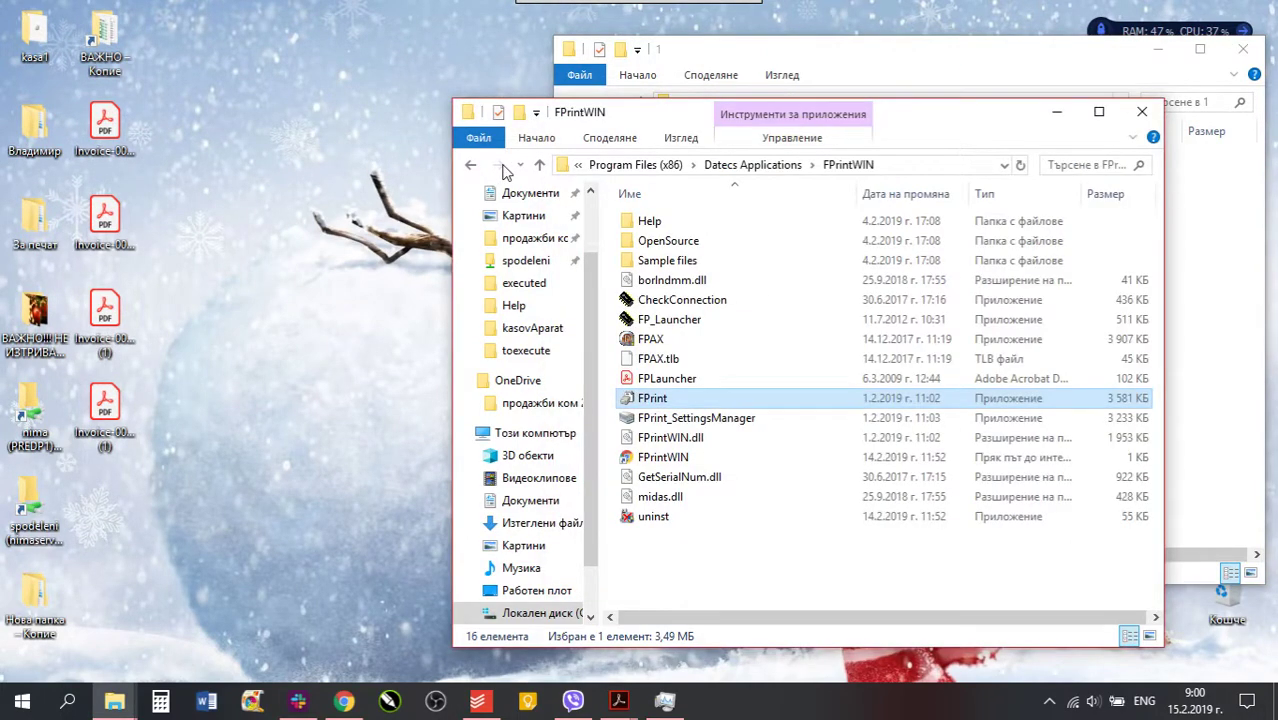
pyautogui.press('alt')
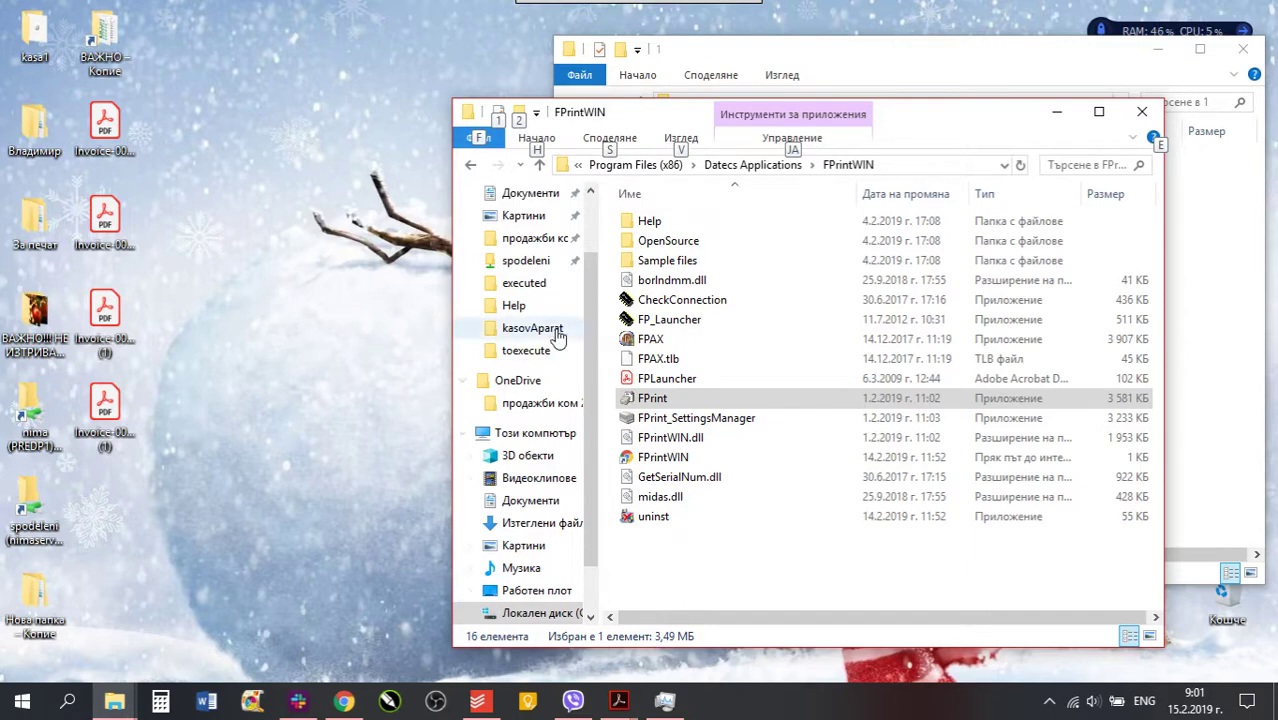
pyautogui.press('Escape')
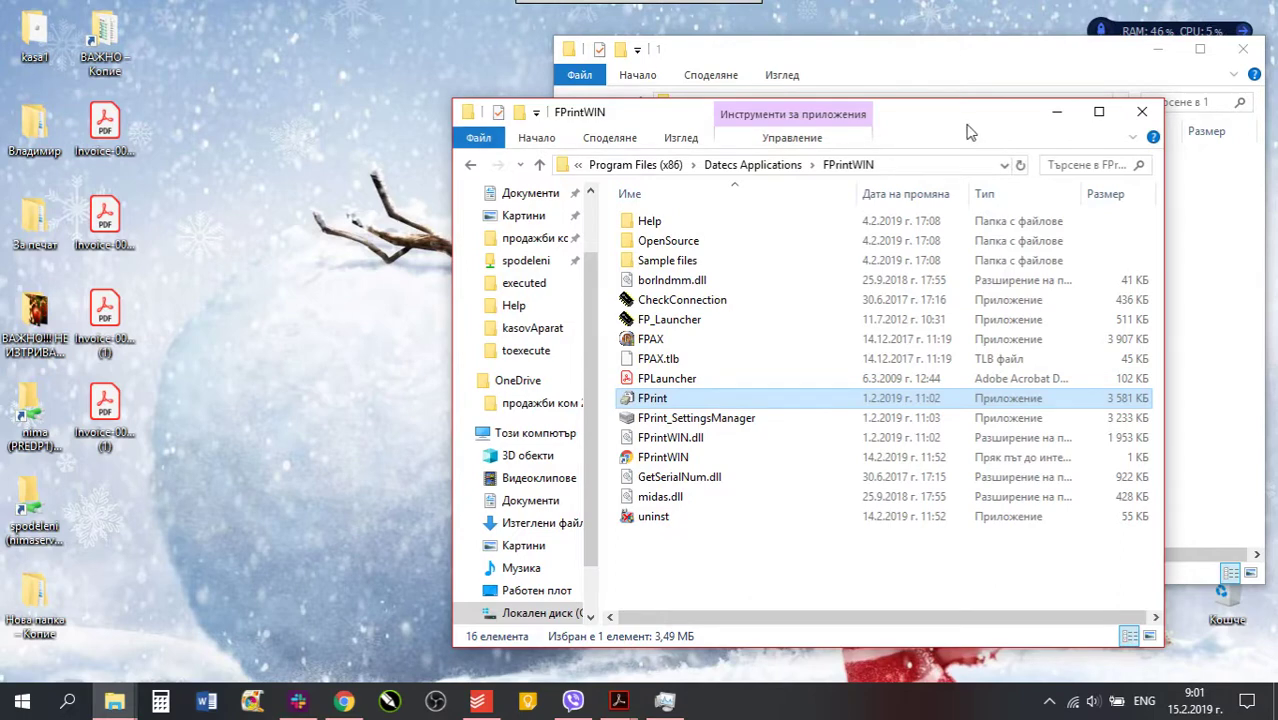
pyautogui.click(1056, 112)
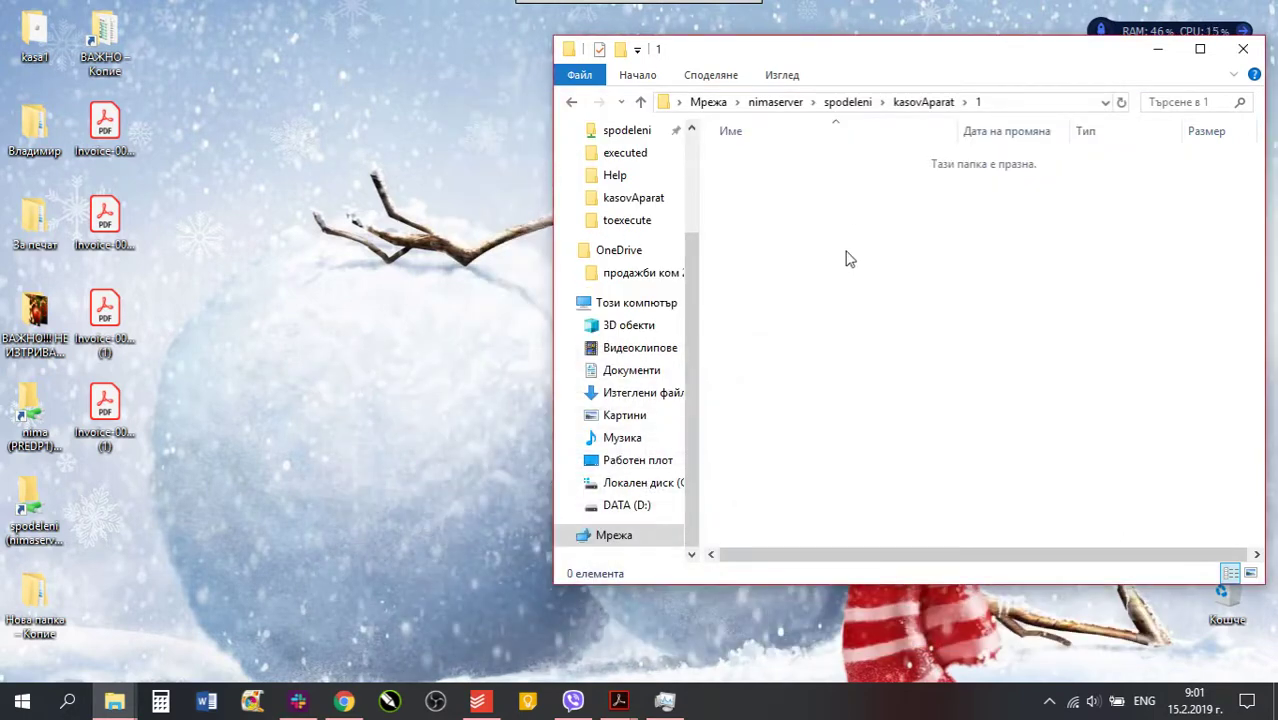
# Open kasa1 from the kasovAparat folder and highlight the Картофи sale line, its price 0.02 and its quantity 1.000.
pyautogui.click(923, 102)
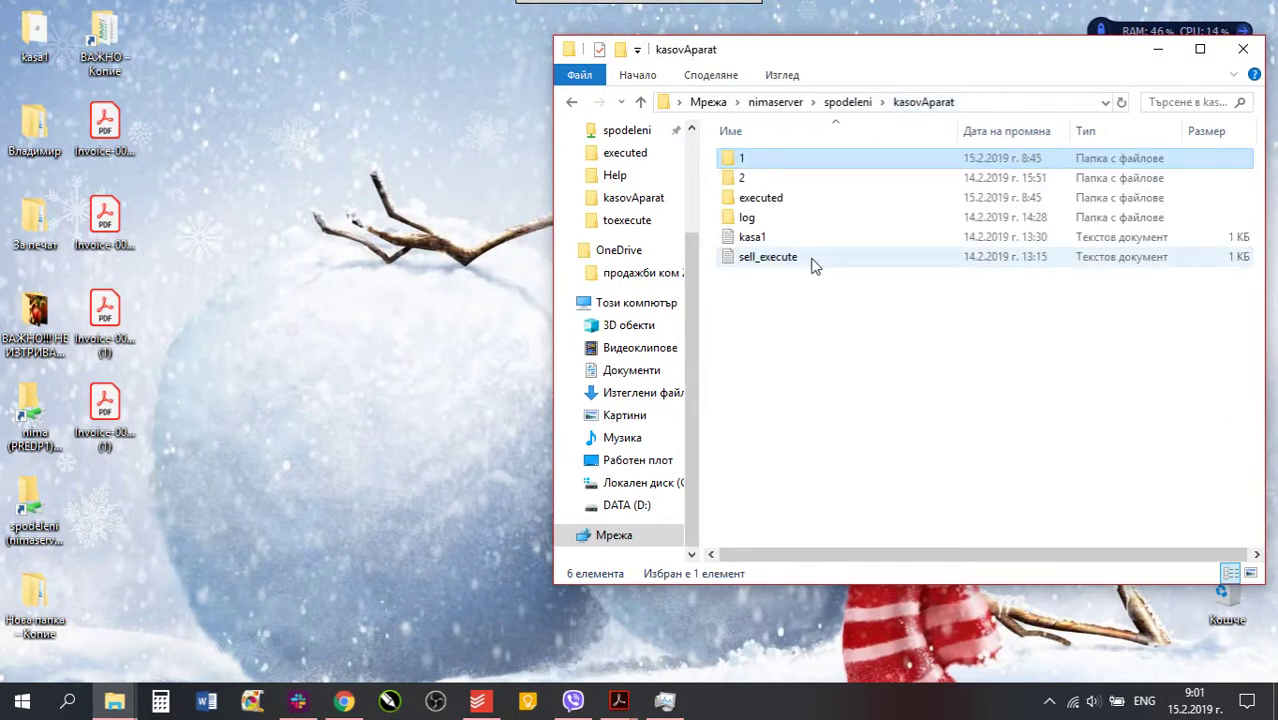
pyautogui.doubleClick(778, 240)
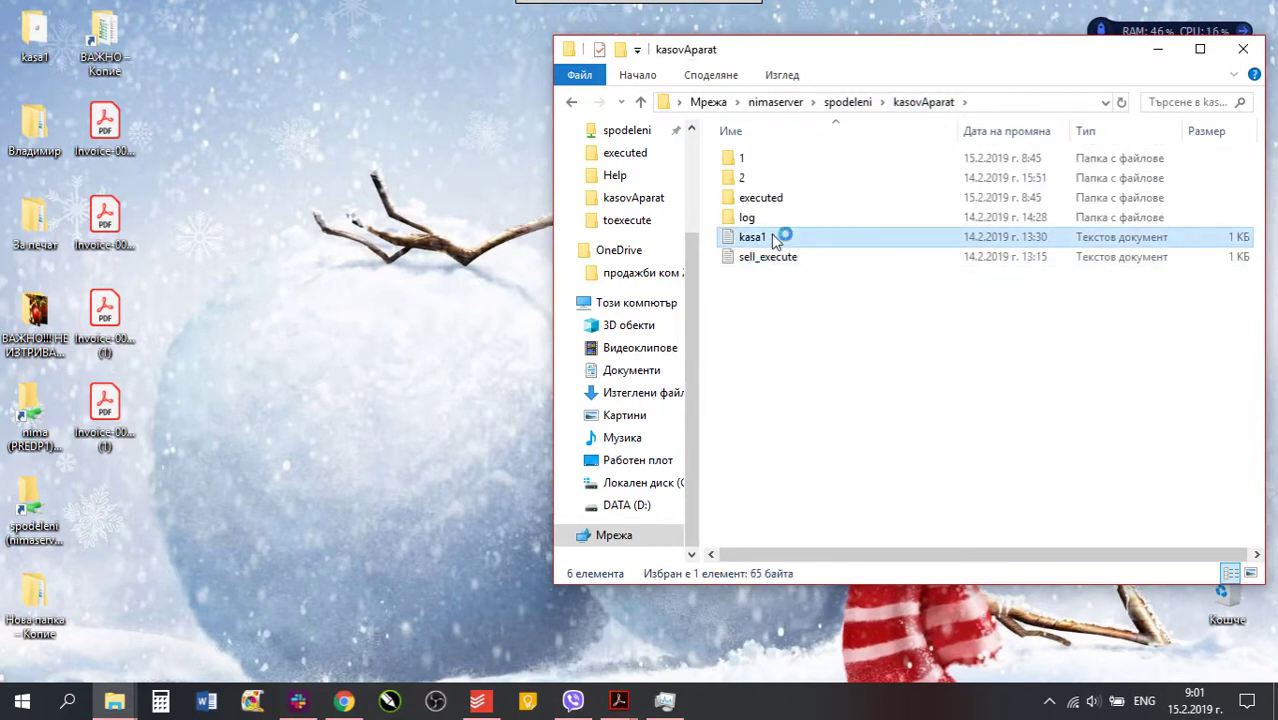
pyautogui.hotkey('ctrl', 'a')
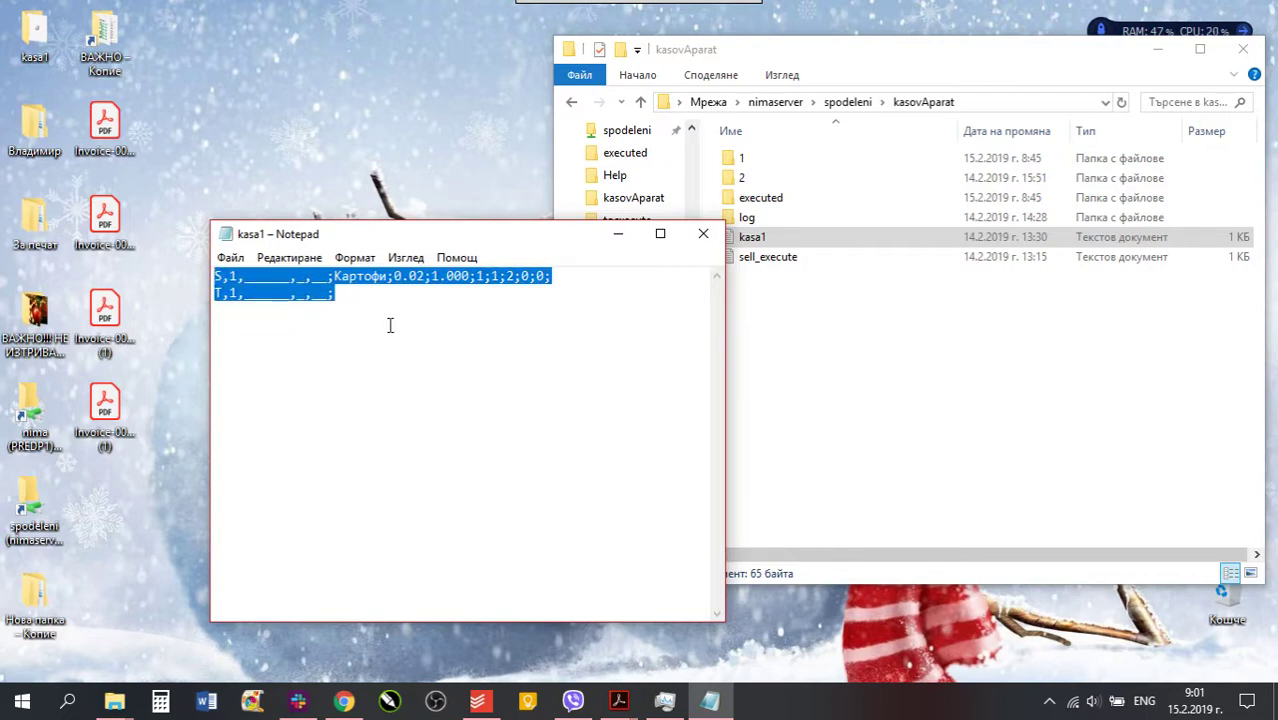
pyautogui.click(339, 345)
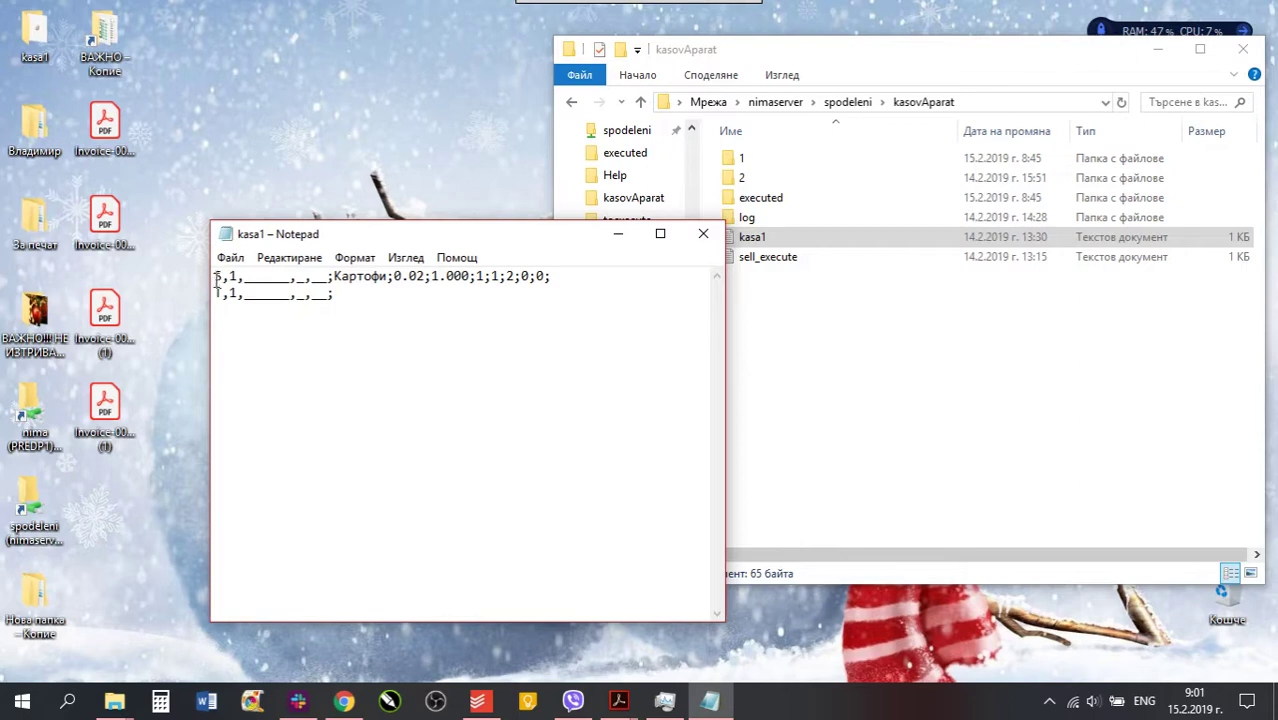
pyautogui.moveTo(211, 277); pyautogui.dragTo(442, 283)
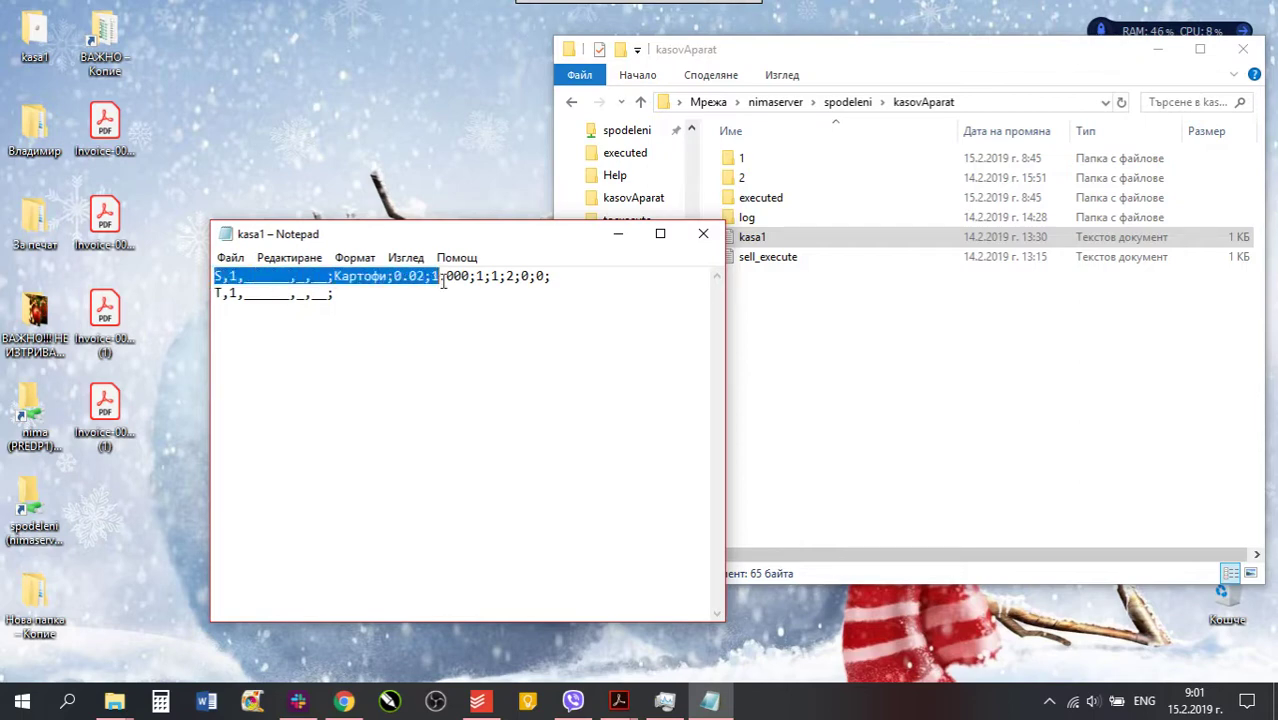
pyautogui.click(418, 275)
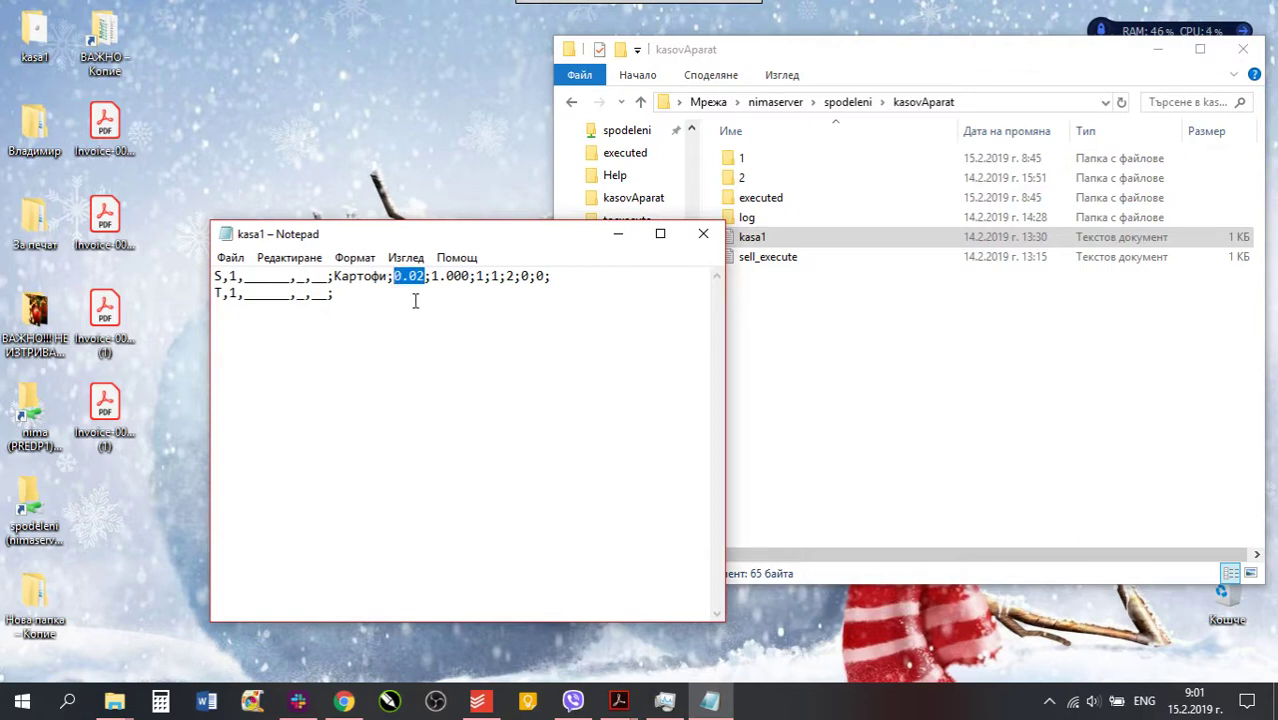
pyautogui.moveTo(431, 277); pyautogui.dragTo(470, 281)
# Switch to FPRINT_BG.pdf in Adobe Acrobat and review the command list in its table of contents.
pyautogui.click(620, 700)
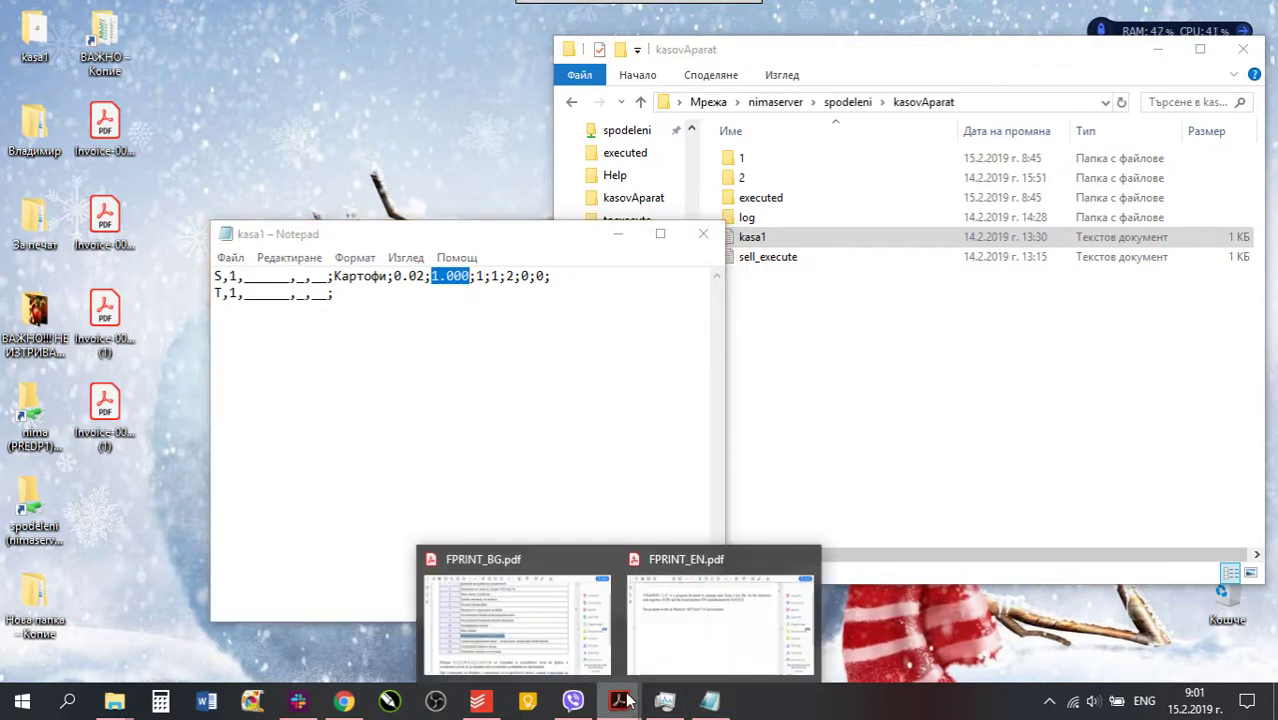
pyautogui.click(569, 645)
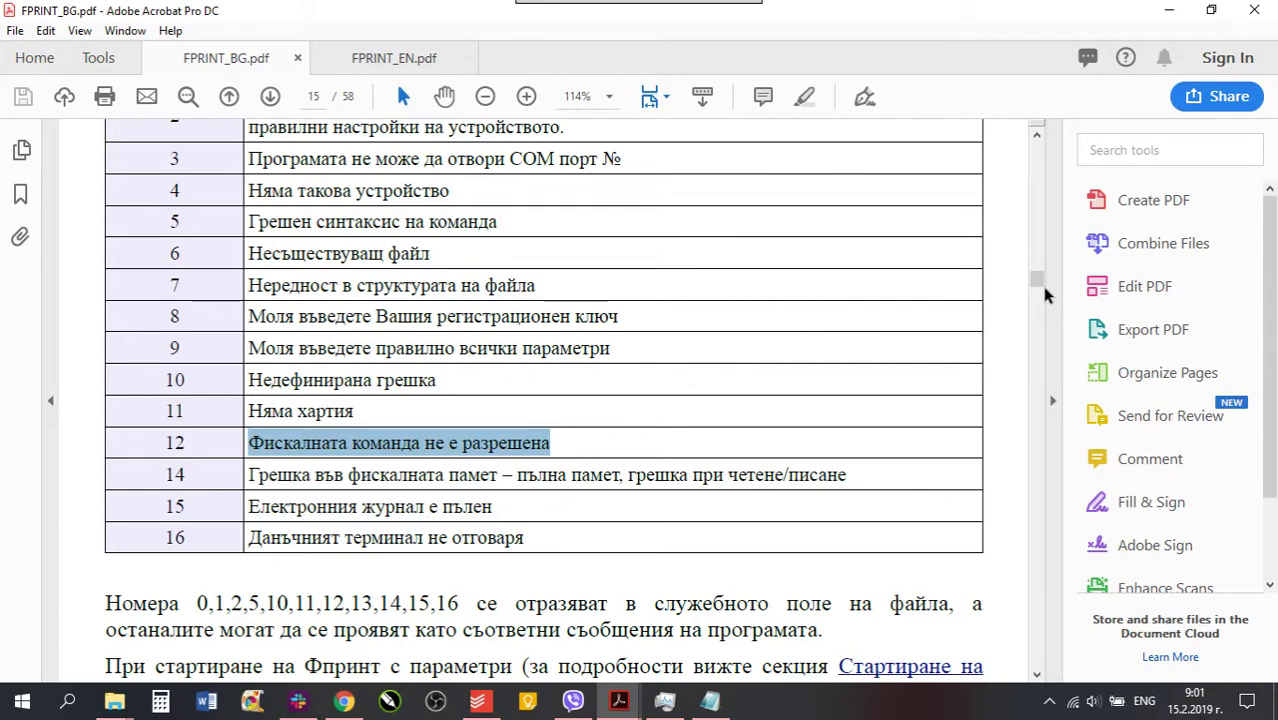
pyautogui.moveTo(1038, 280); pyautogui.dragTo(1040, 143)
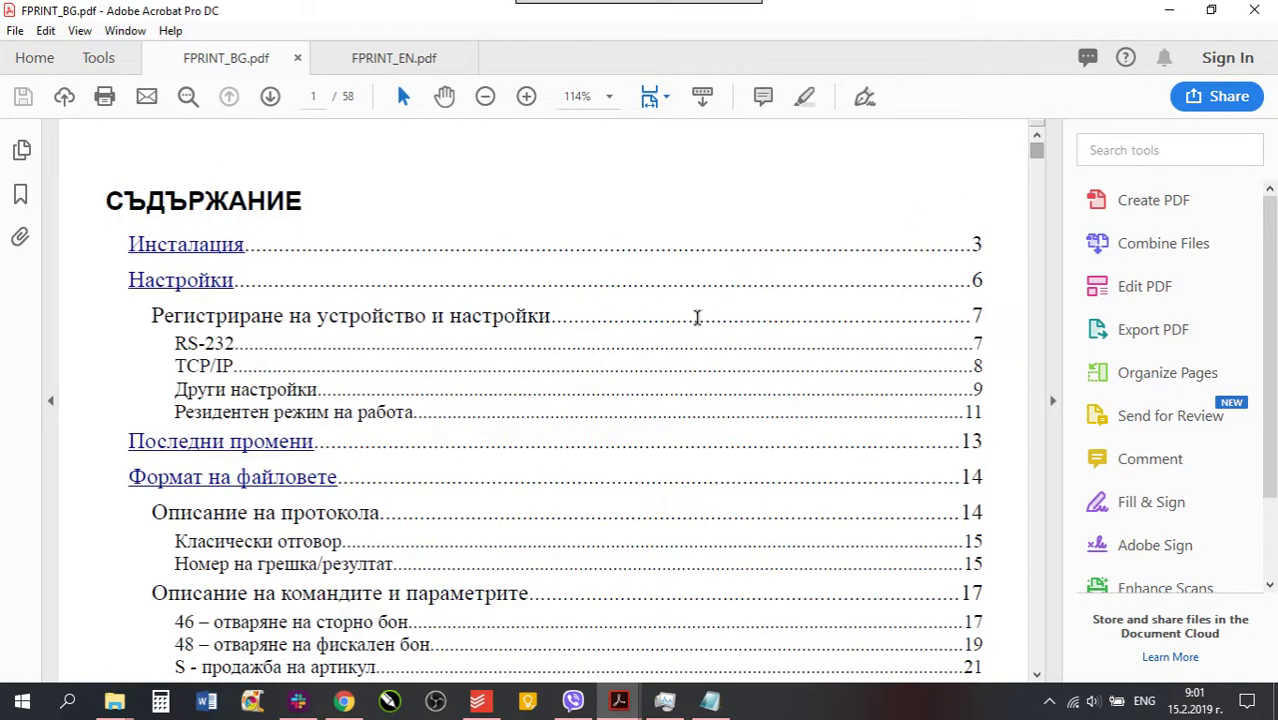
pyautogui.scroll(-5, 665, 357)
pyautogui.scroll(-4, 686, 362)
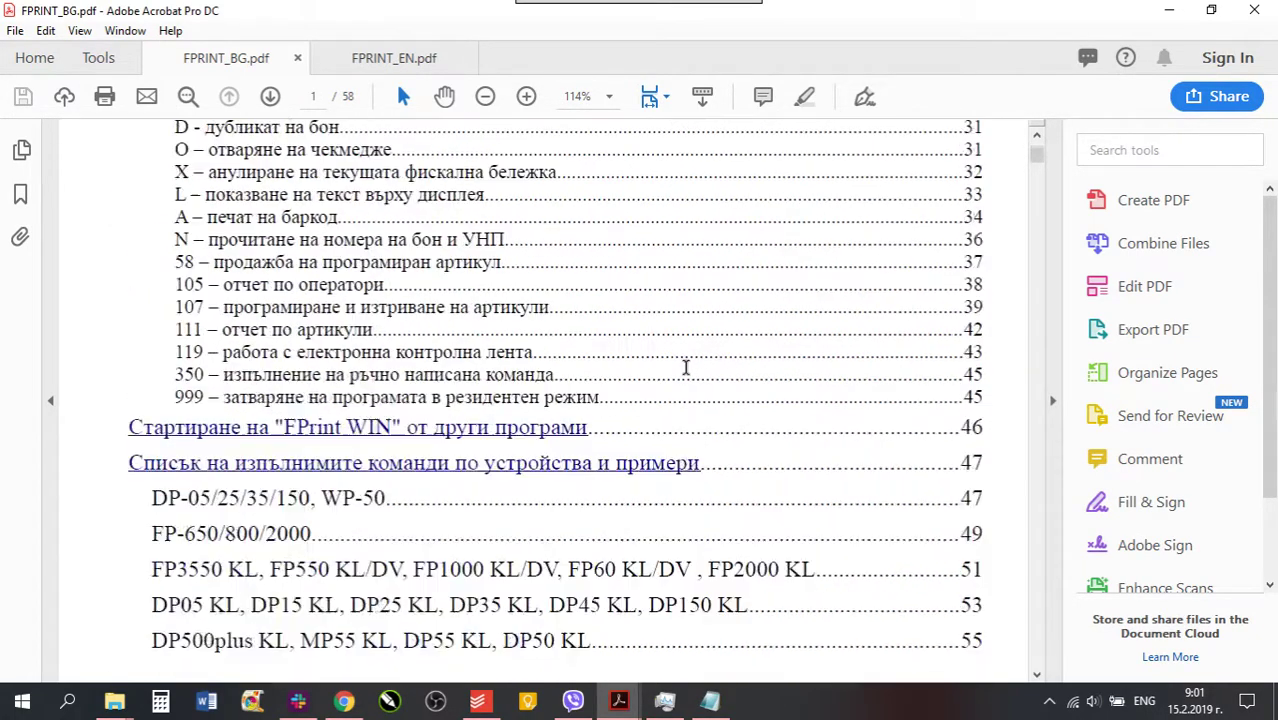
pyautogui.scroll(3, 630, 370)
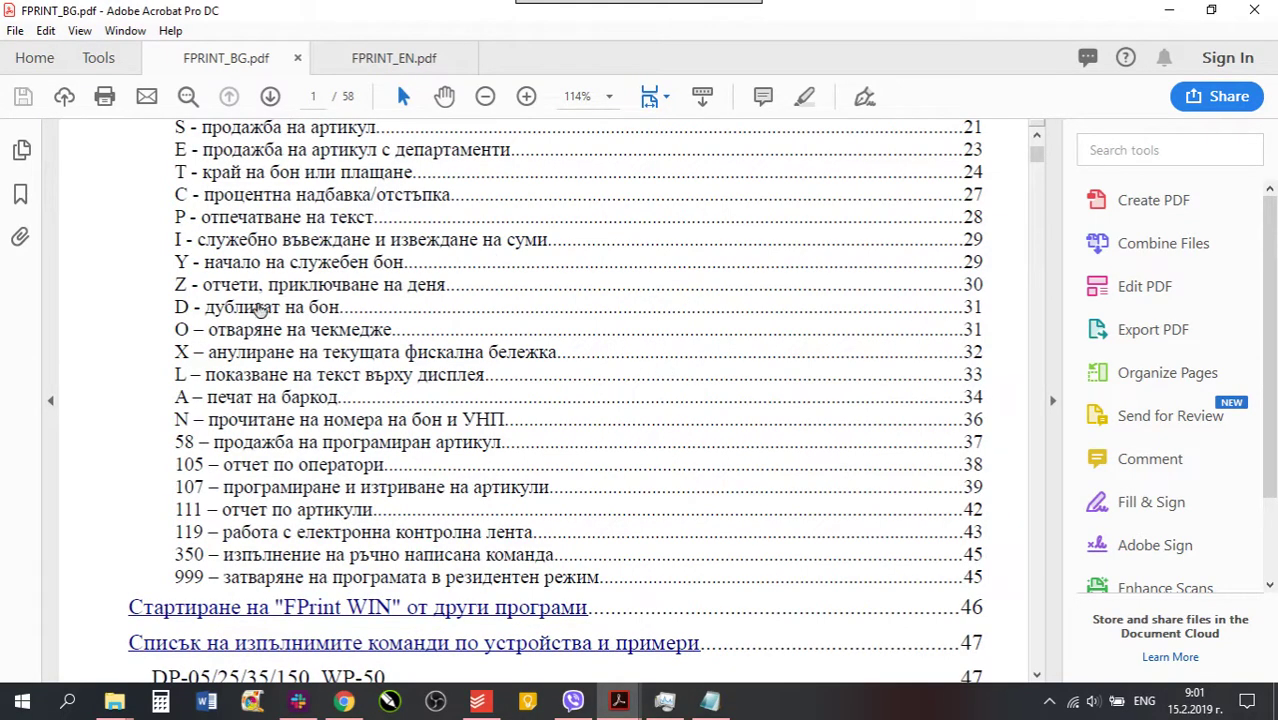
pyautogui.scroll(2, 261, 311)
pyautogui.scroll(-5, 340, 510)
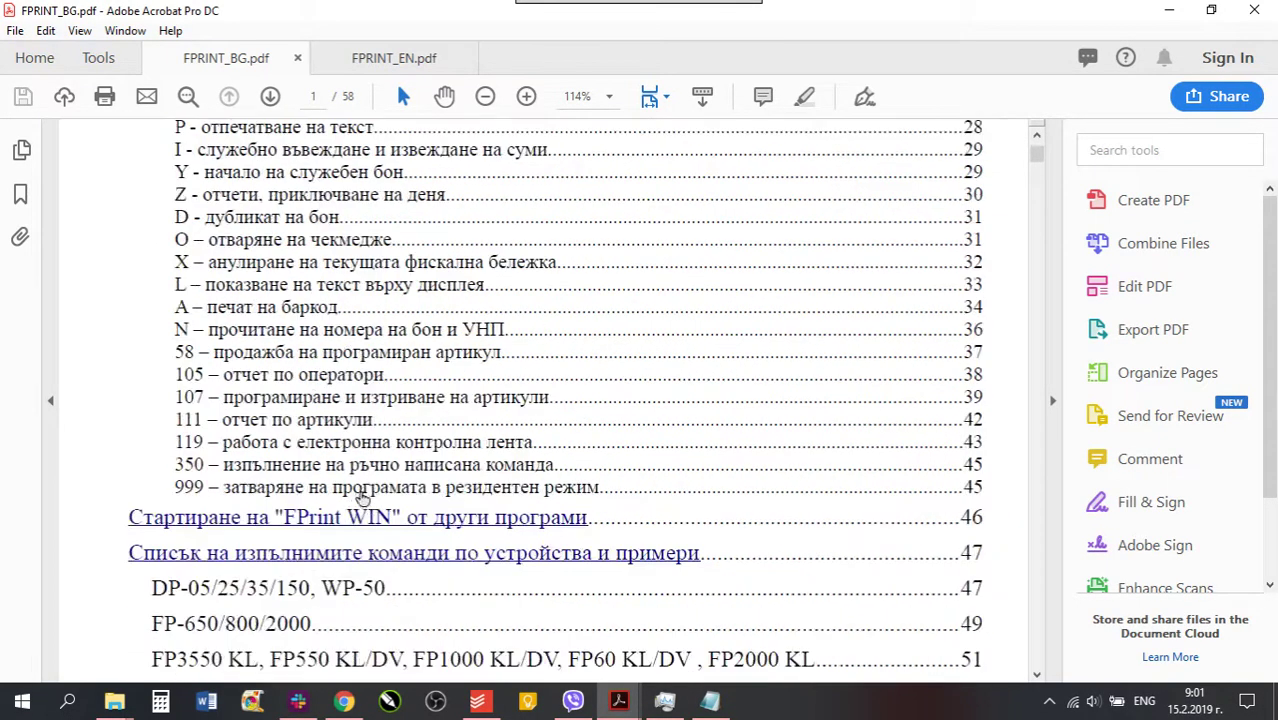
# Show the table of contents of FPRINT_EN.pdf with its commands listed by country.
pyautogui.click(413, 64)
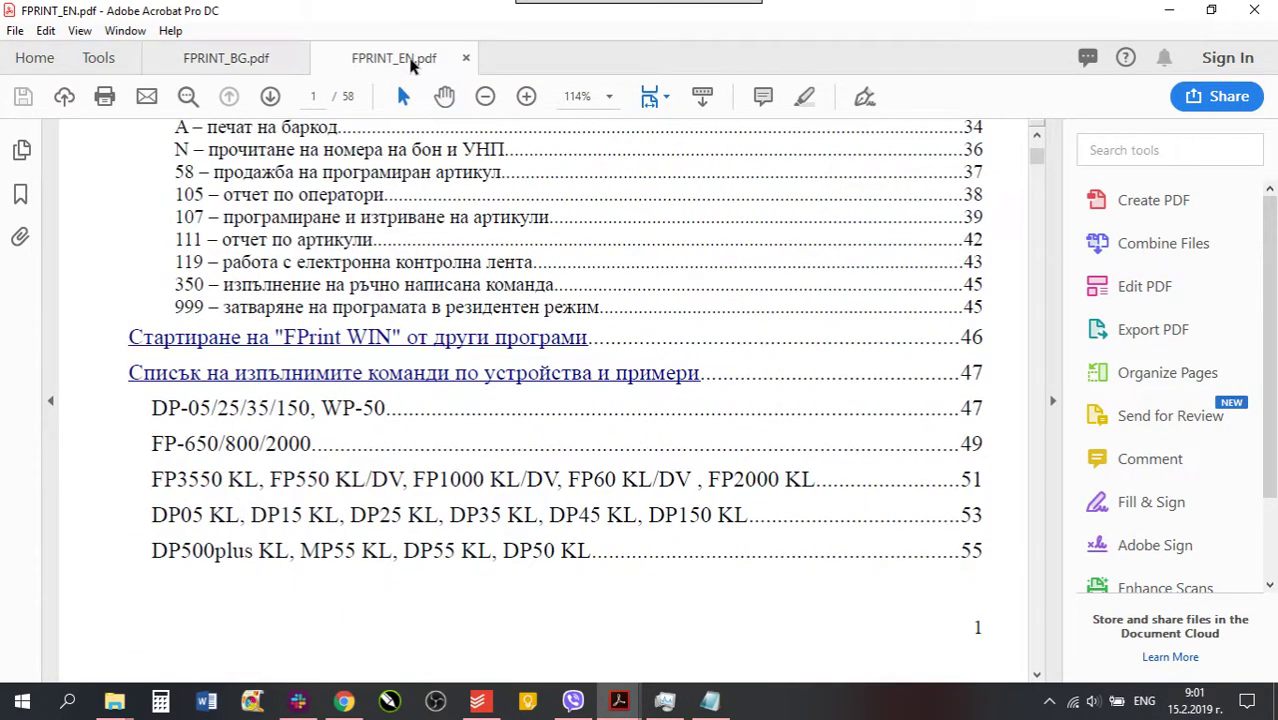
pyautogui.moveTo(1030, 176); pyautogui.dragTo(1034, 150)
pyautogui.scroll(-4, 699, 408)
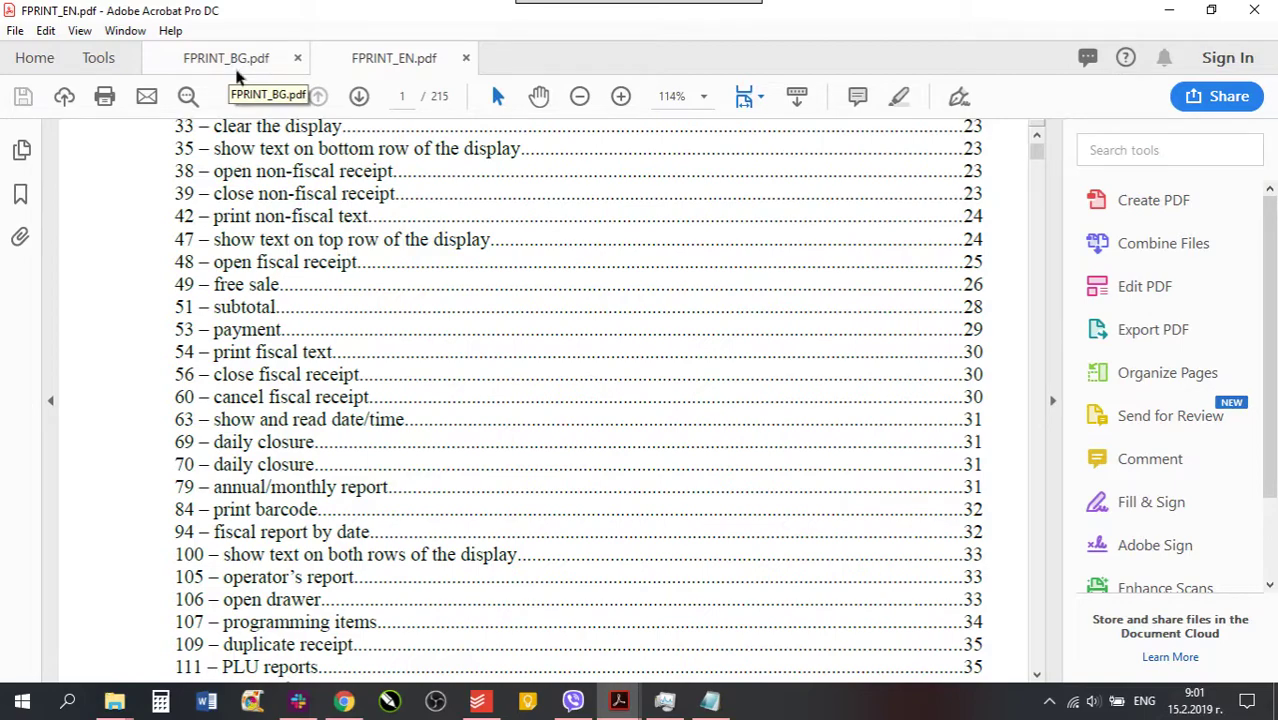
pyautogui.scroll(5, 305, 255)
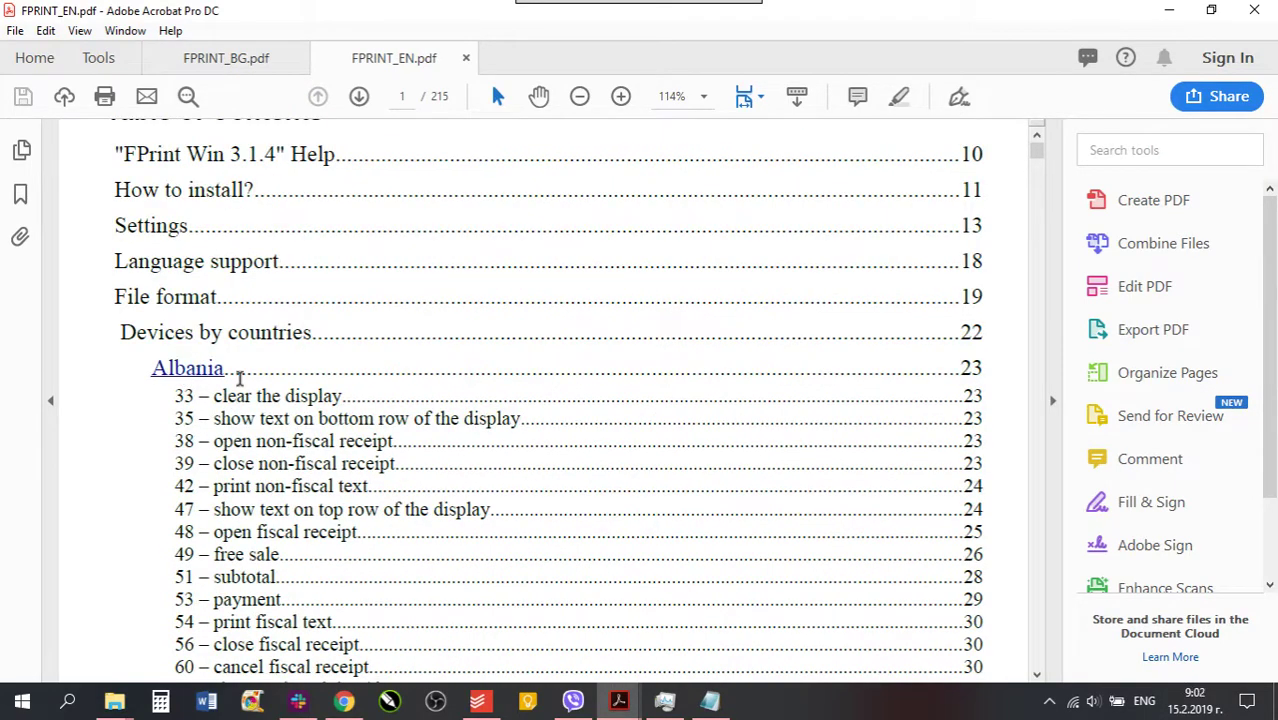
# Return to FPRINT_BG.pdf, go to page 53, and highlight DP35 KL and its row of executable commands.
pyautogui.click(214, 57)
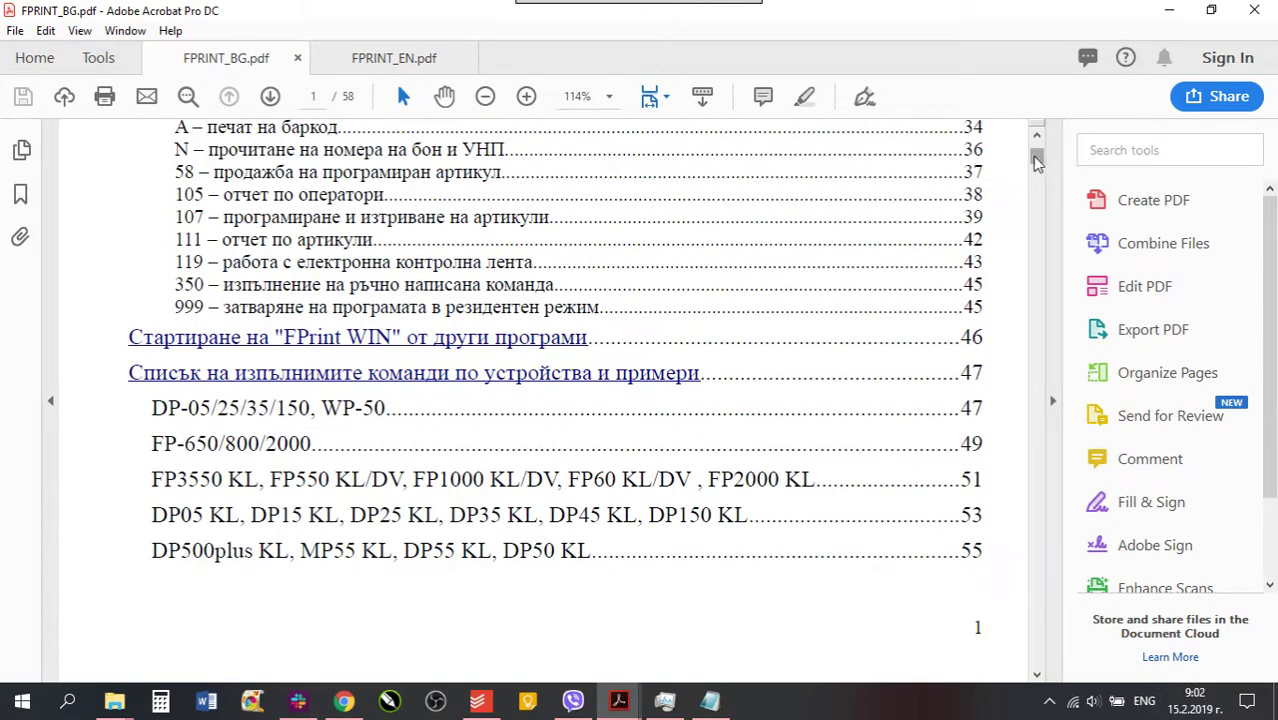
pyautogui.moveTo(1036, 165); pyautogui.dragTo(1042, 618)
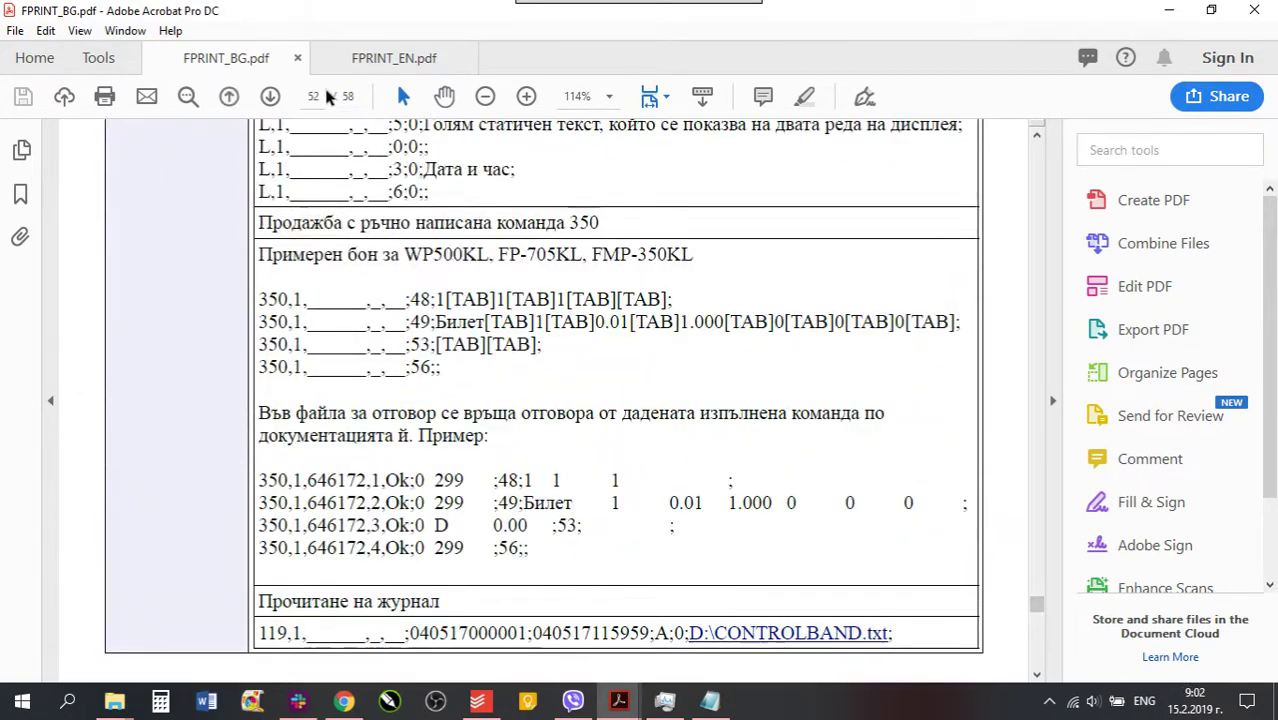
pyautogui.scroll(-5, 647, 346)
pyautogui.scroll(-6, 647, 346)
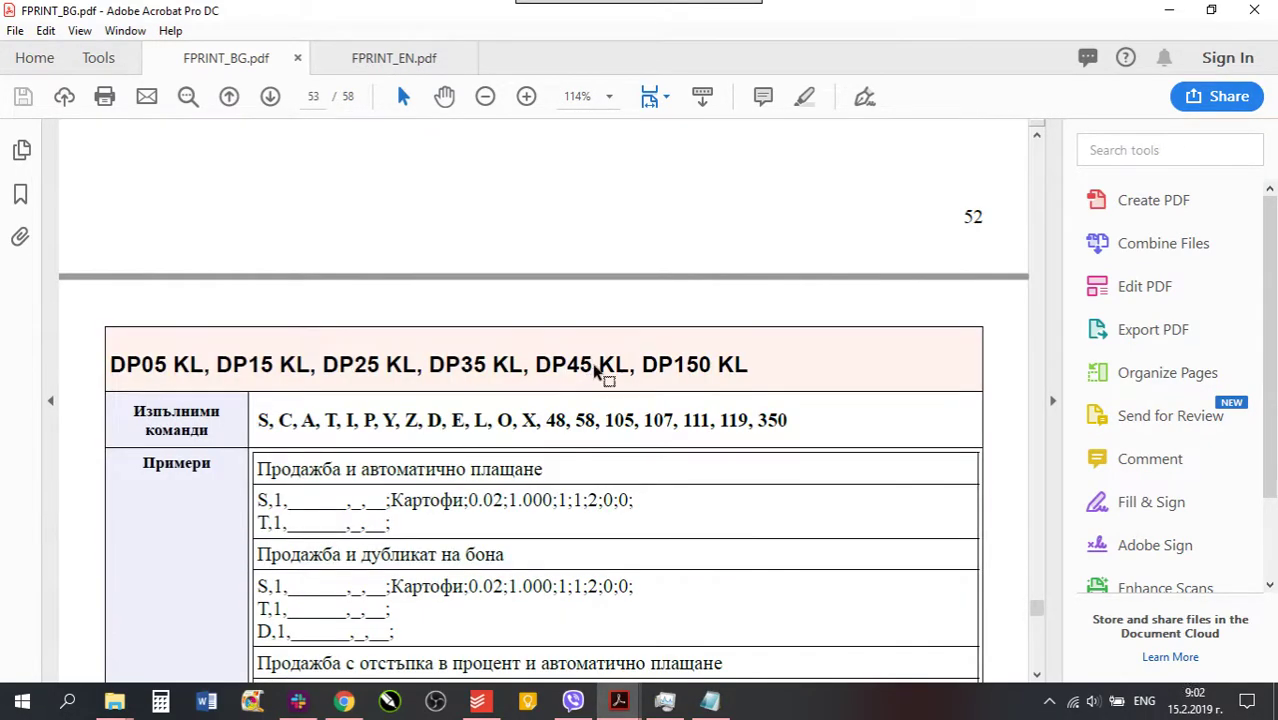
pyautogui.scroll(-3, 599, 374)
pyautogui.moveTo(425, 188); pyautogui.dragTo(528, 188)
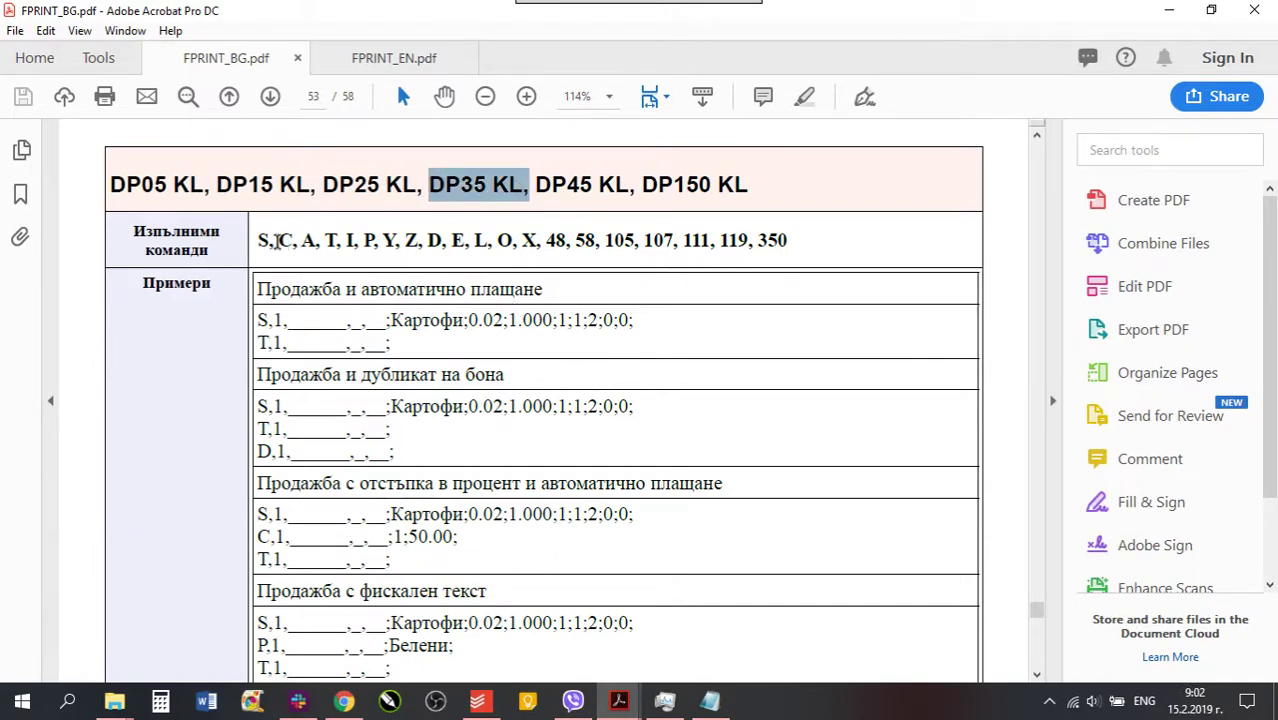
pyautogui.moveTo(280, 240); pyautogui.dragTo(778, 233)
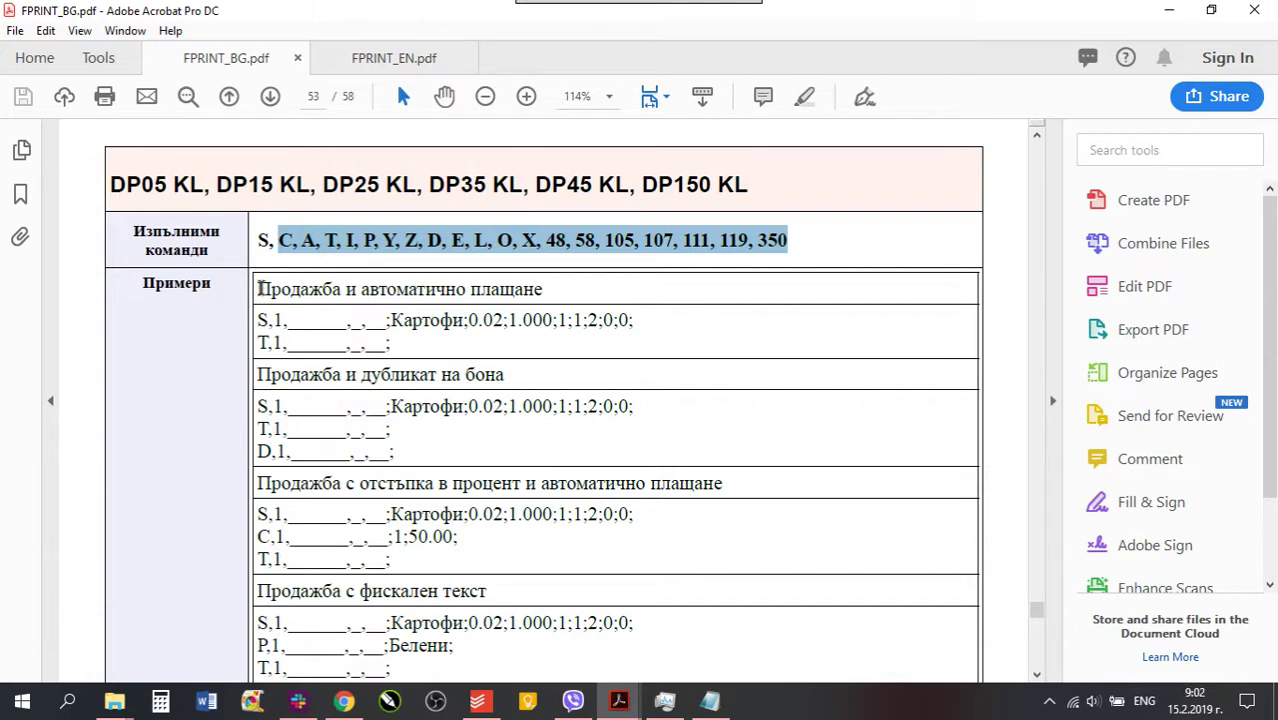
# Highlight the sample receipts on page 53, including both lines of the Продажба и автоматично плащане example.
pyautogui.moveTo(258, 288); pyautogui.dragTo(505, 453)
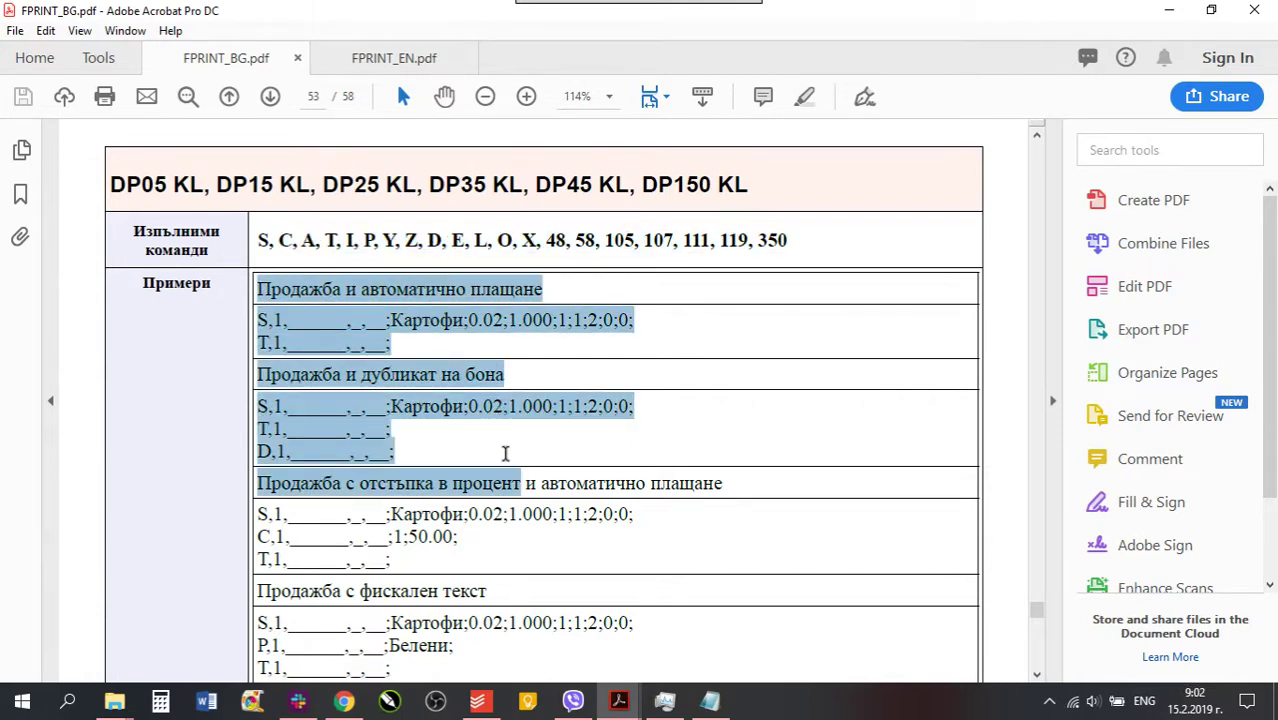
pyautogui.moveTo(429, 340); pyautogui.dragTo(352, 349)
pyautogui.click(262, 326)
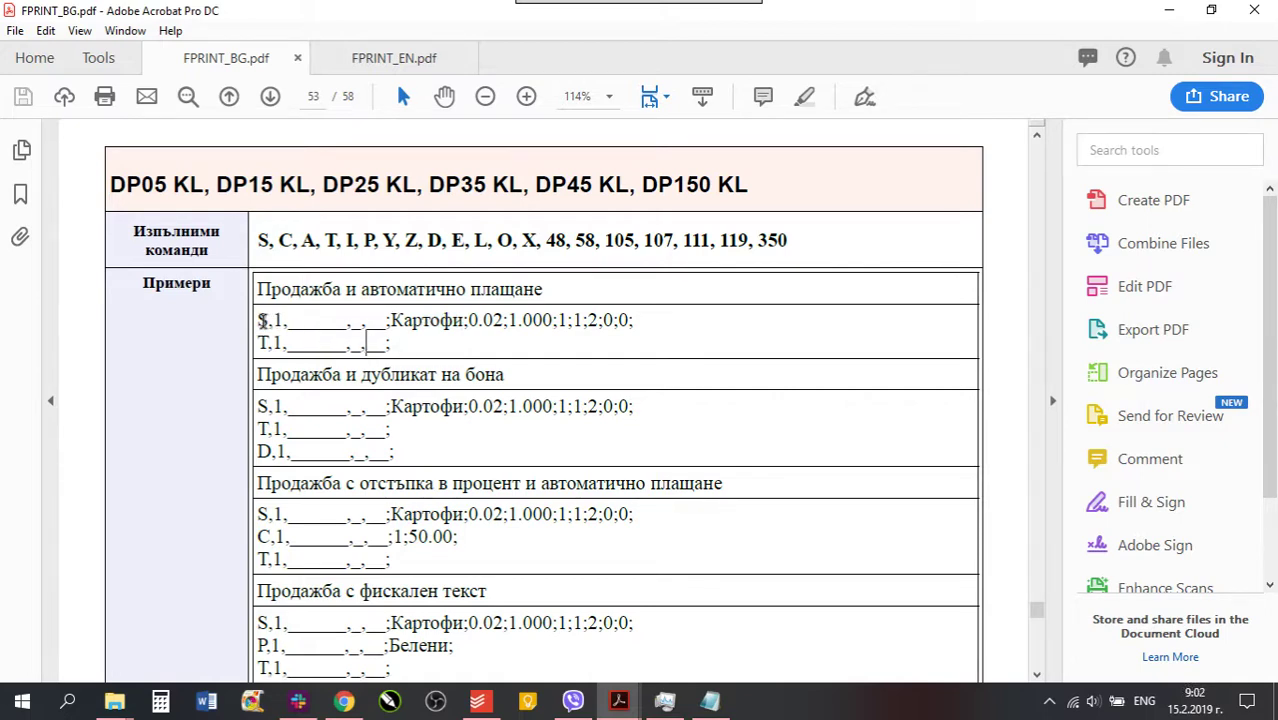
pyautogui.moveTo(262, 322); pyautogui.dragTo(387, 346)
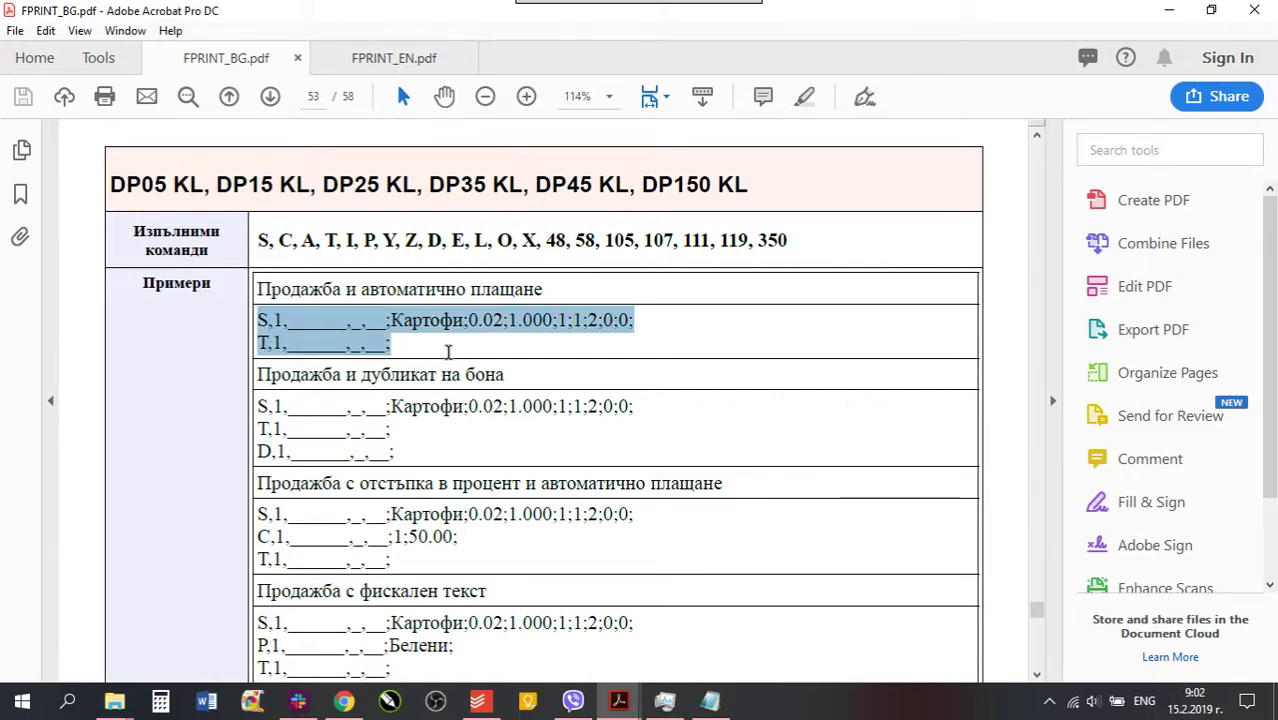
pyautogui.click(385, 345)
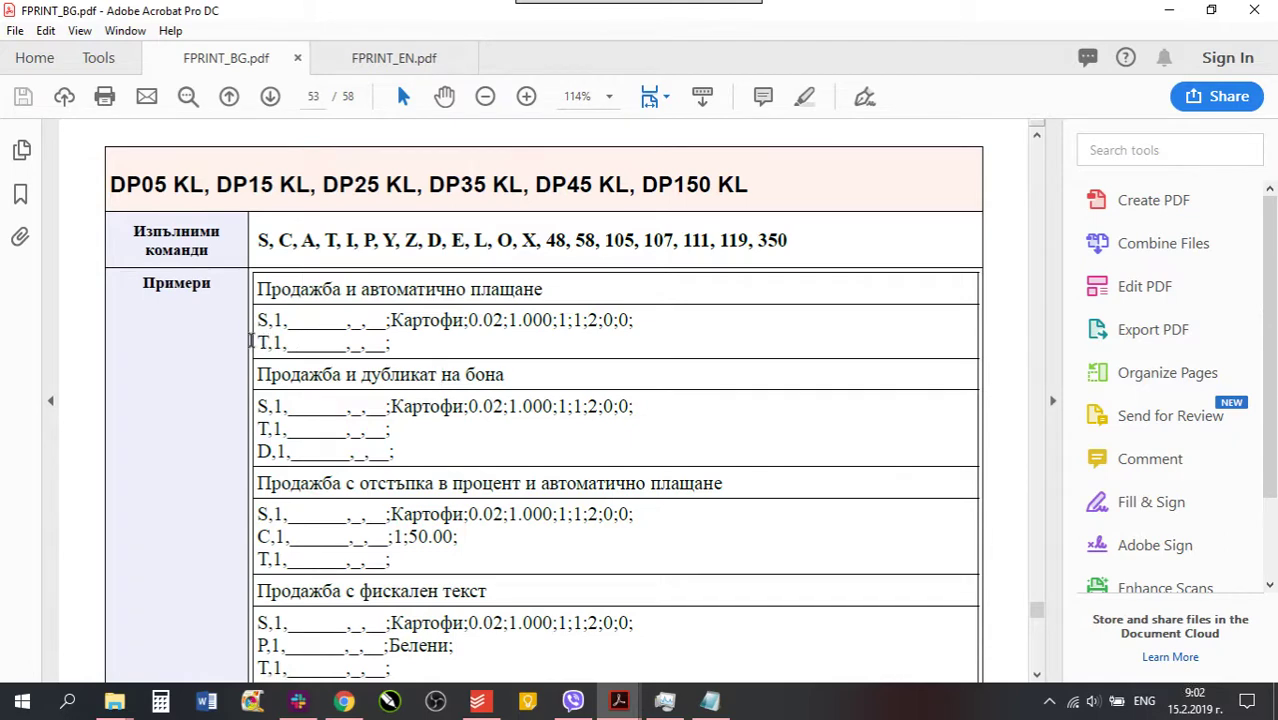
# Highlight the closing T line and the Картофи item data in the Продажба и автоматично плащане example.
pyautogui.moveTo(260, 342); pyautogui.dragTo(398, 343)
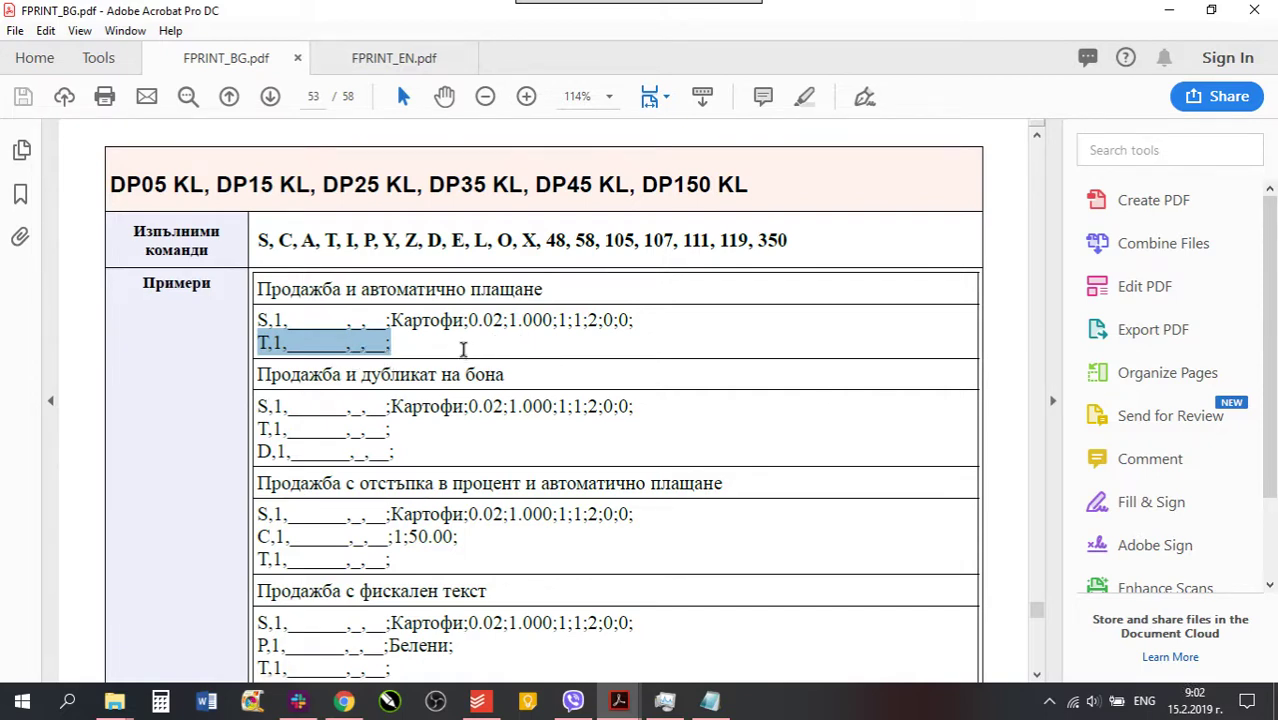
pyautogui.click(463, 348)
pyautogui.moveTo(400, 322); pyautogui.dragTo(375, 340)
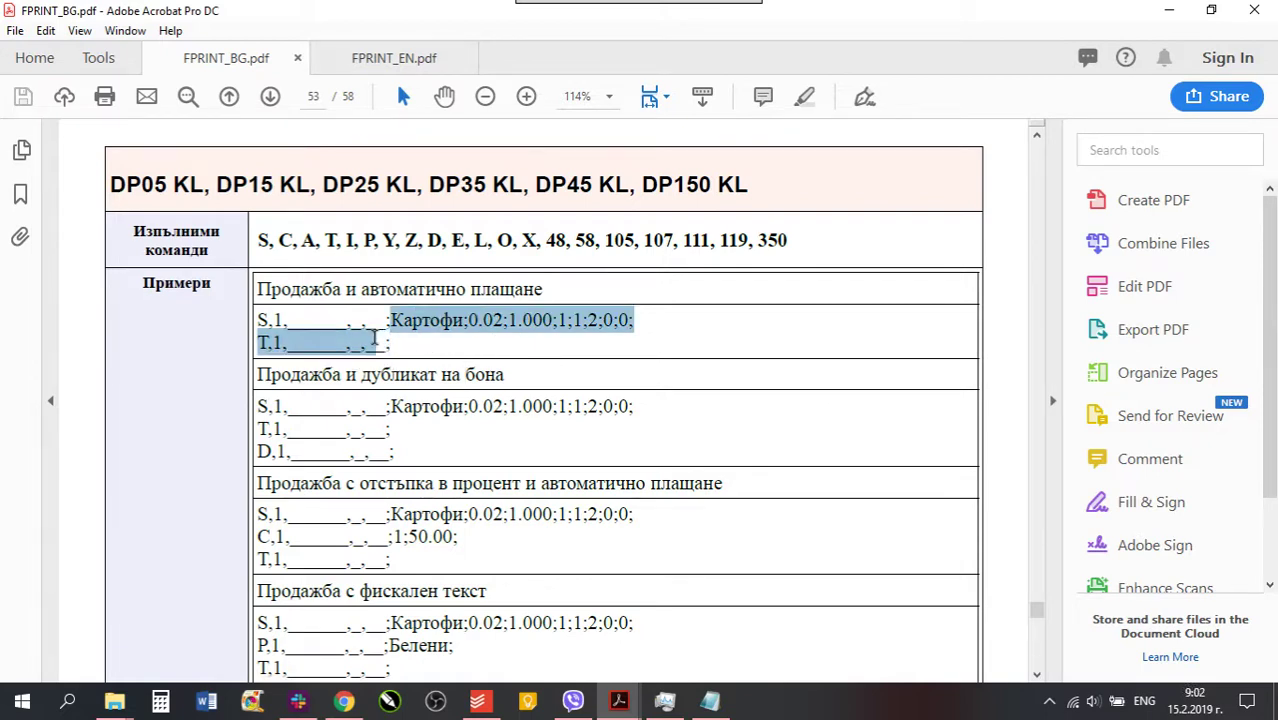
pyautogui.click(556, 328)
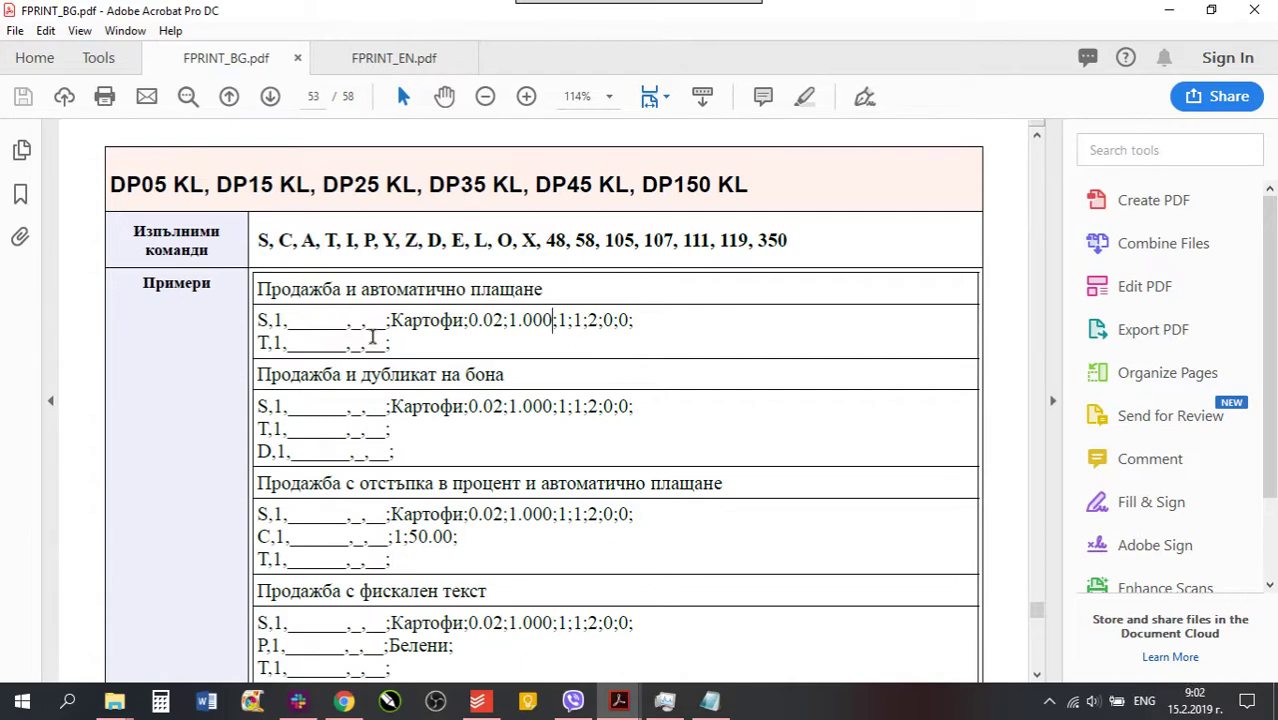
pyautogui.moveTo(258, 343); pyautogui.dragTo(392, 343)
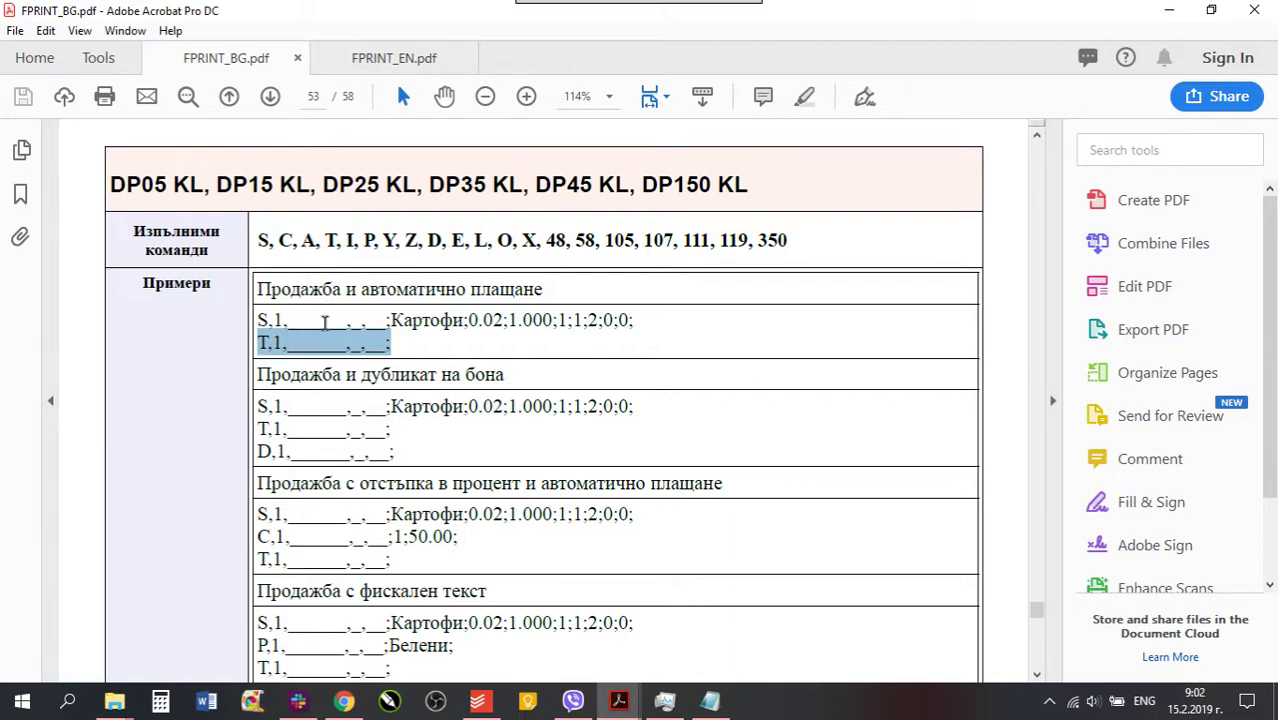
pyautogui.click(337, 346)
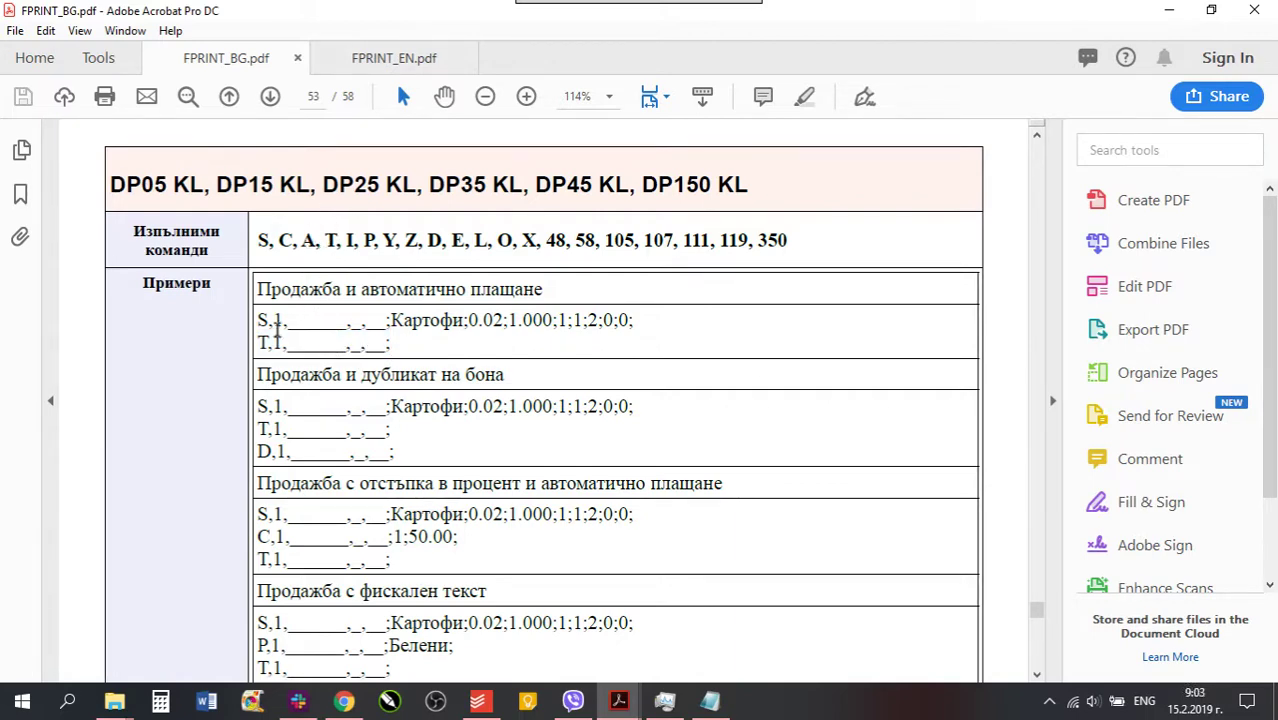
# Highlight both lines of the Продажба и автоматично плащане example and the matching command lines in kasa1, and close the text file.
pyautogui.moveTo(260, 320); pyautogui.dragTo(388, 343)
pyautogui.click(347, 320)
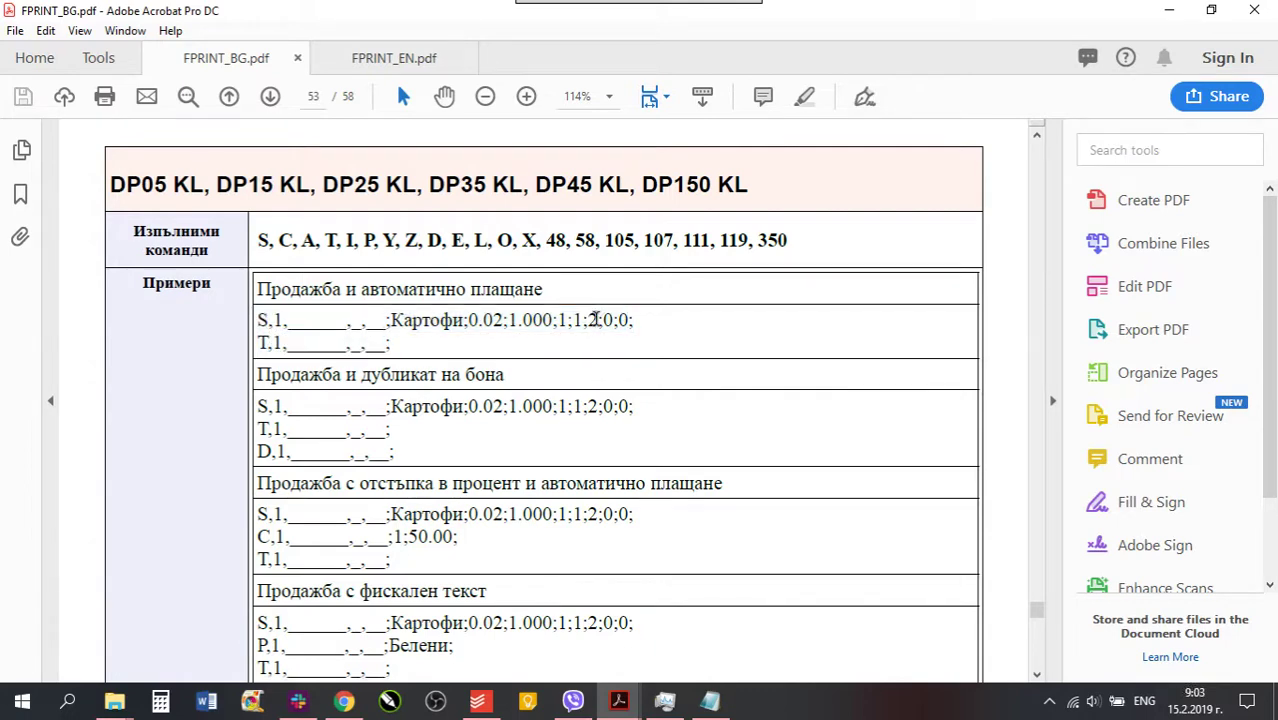
pyautogui.click(1174, 14)
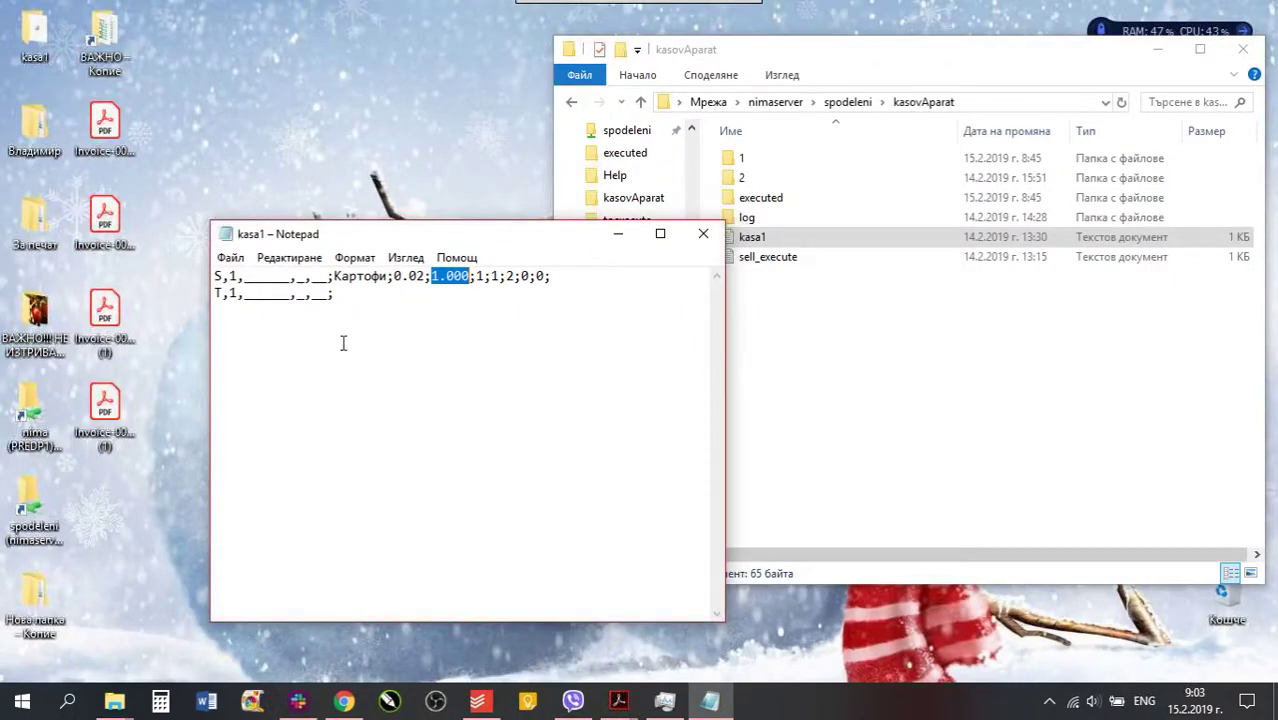
pyautogui.moveTo(365, 308); pyautogui.dragTo(191, 262)
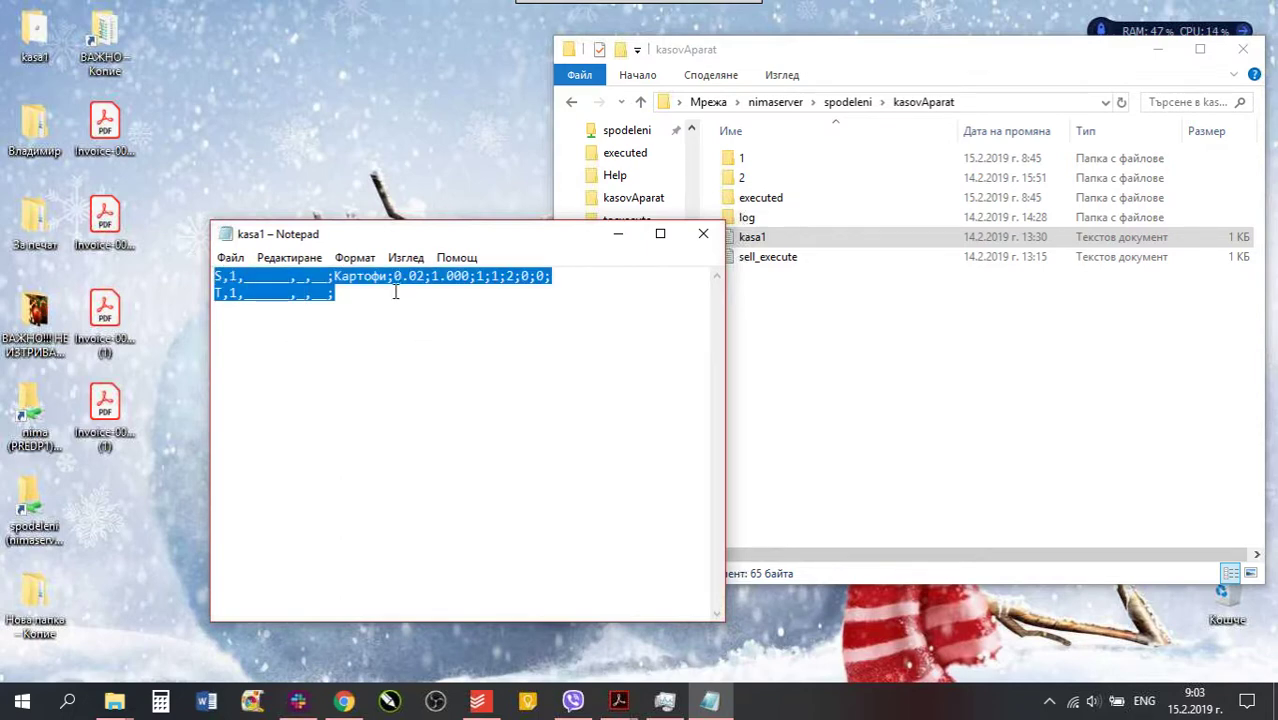
pyautogui.click(401, 353)
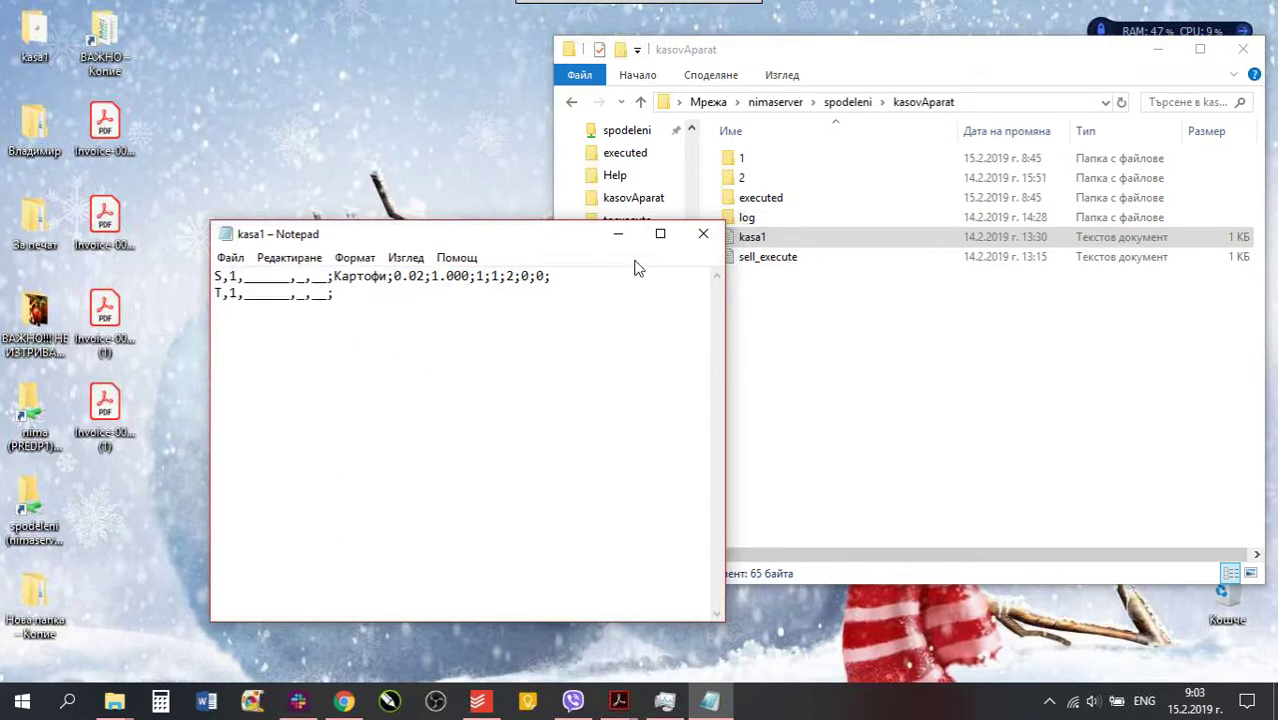
pyautogui.click(703, 236)
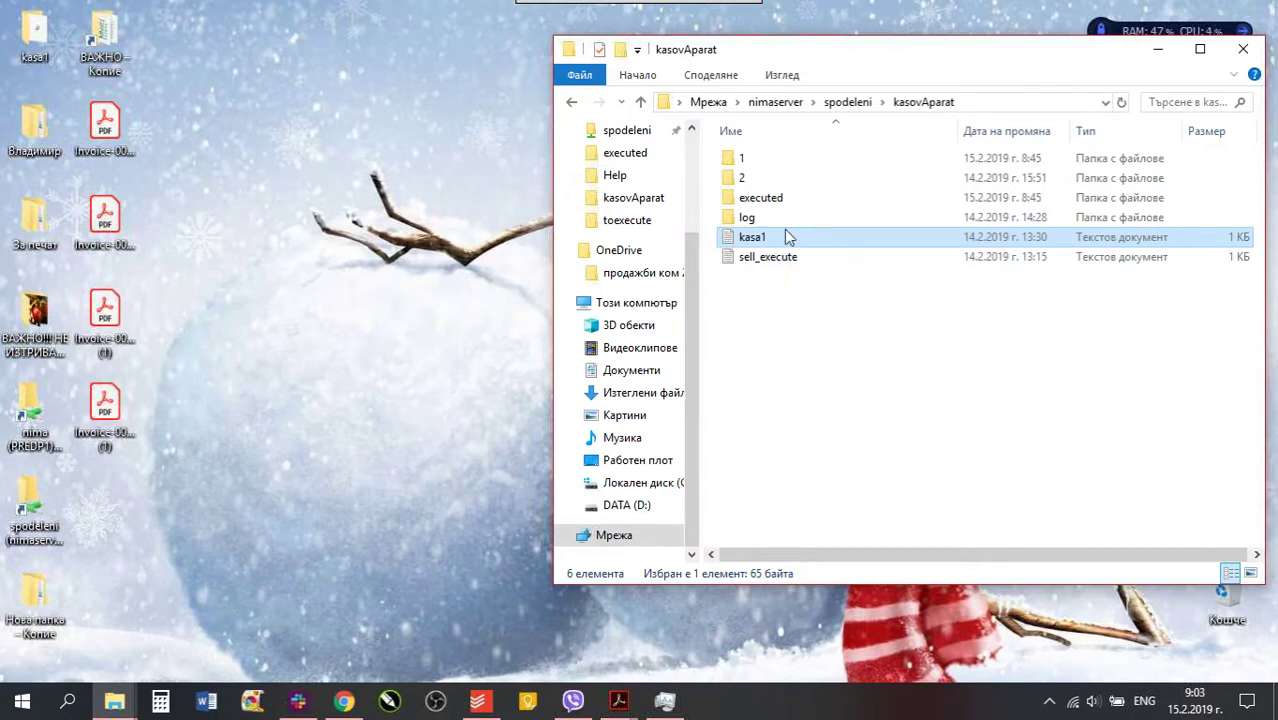
# Paste a copy of the kasa1 command file into folder 1 of kasovAparat to send the sale to the cash register.
pyautogui.press('Up')
pyautogui.press('Up')
pyautogui.press('Up')
pyautogui.press('Up')
pyautogui.press('Return')
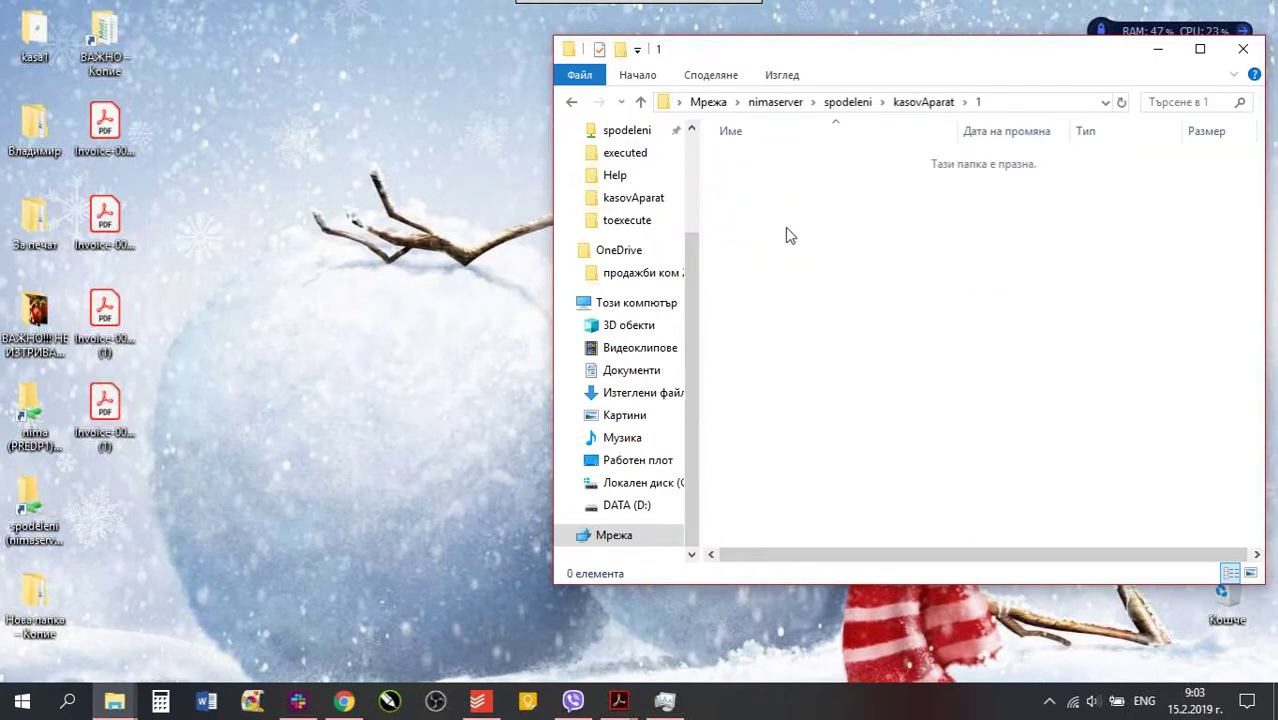
pyautogui.hotkey('ctrl', 'v')
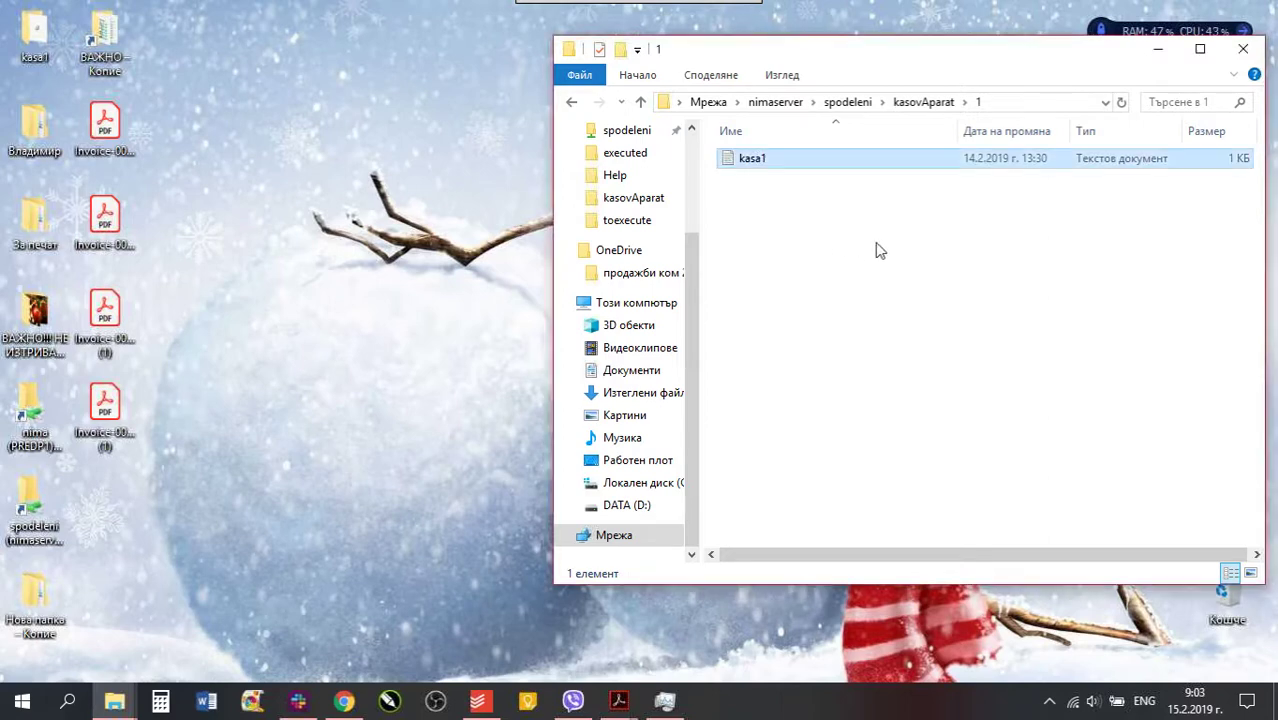
pyautogui.click(878, 250)
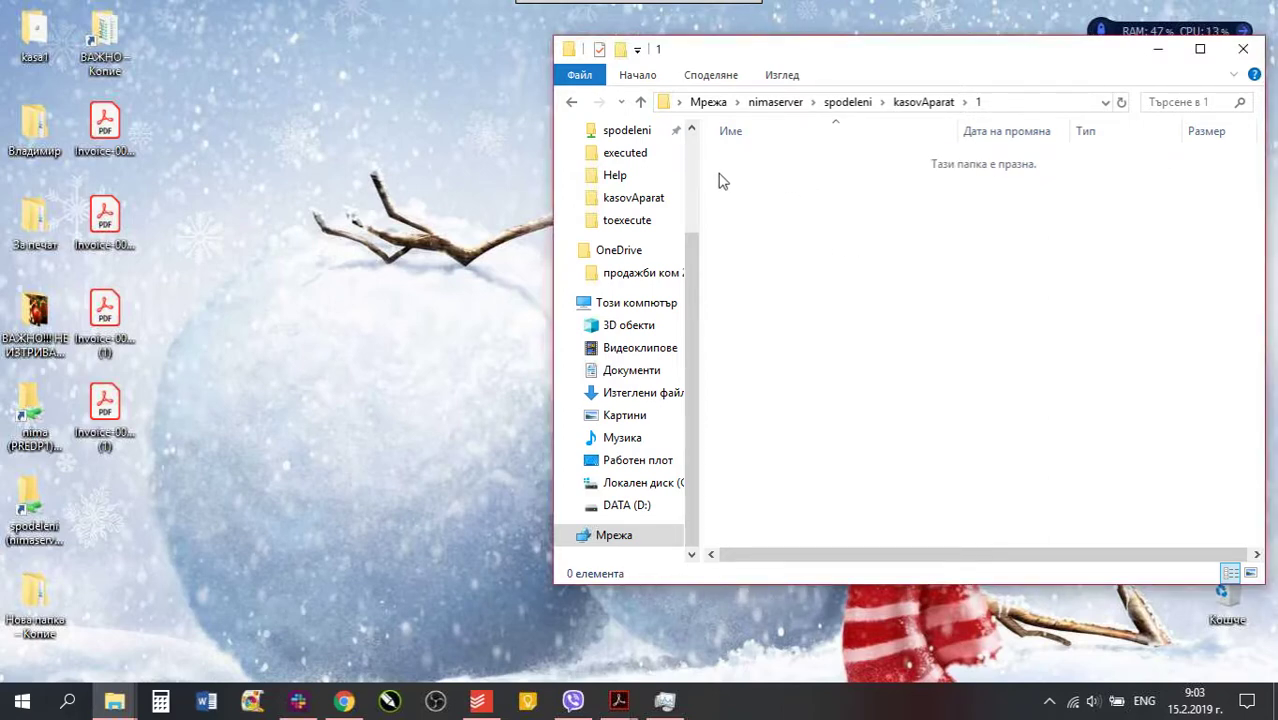
pyautogui.moveTo(798, 207); pyautogui.dragTo(700, 142)
# View the newest answer file, 20190215_090319111_answer, in the executed folder, highlight its S and T lines, and close it.
pyautogui.click(921, 102)
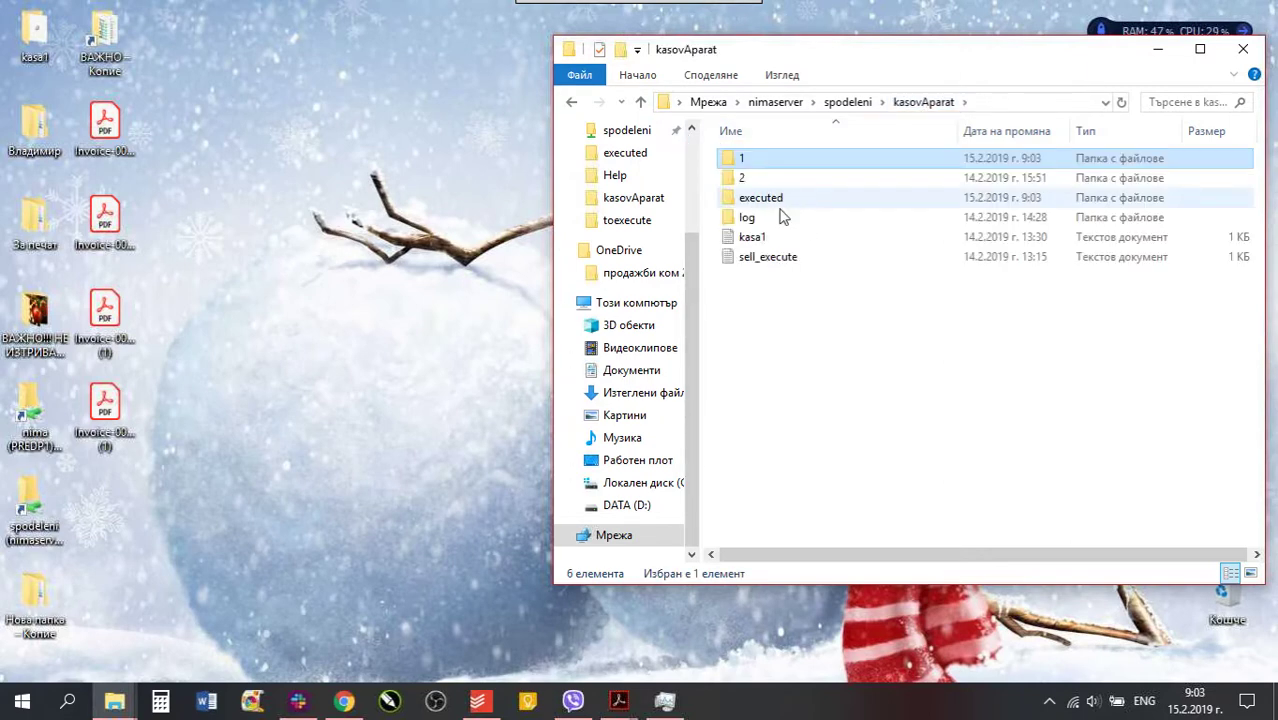
pyautogui.doubleClick(781, 205)
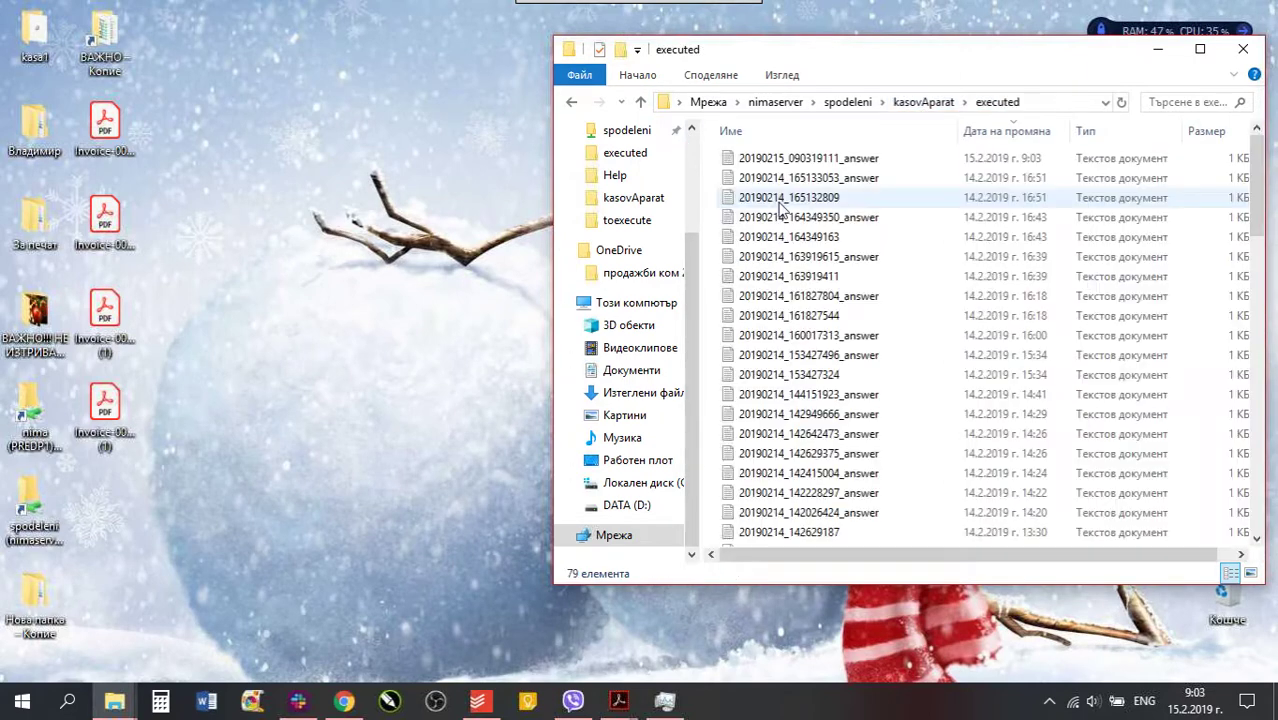
pyautogui.click(1040, 160)
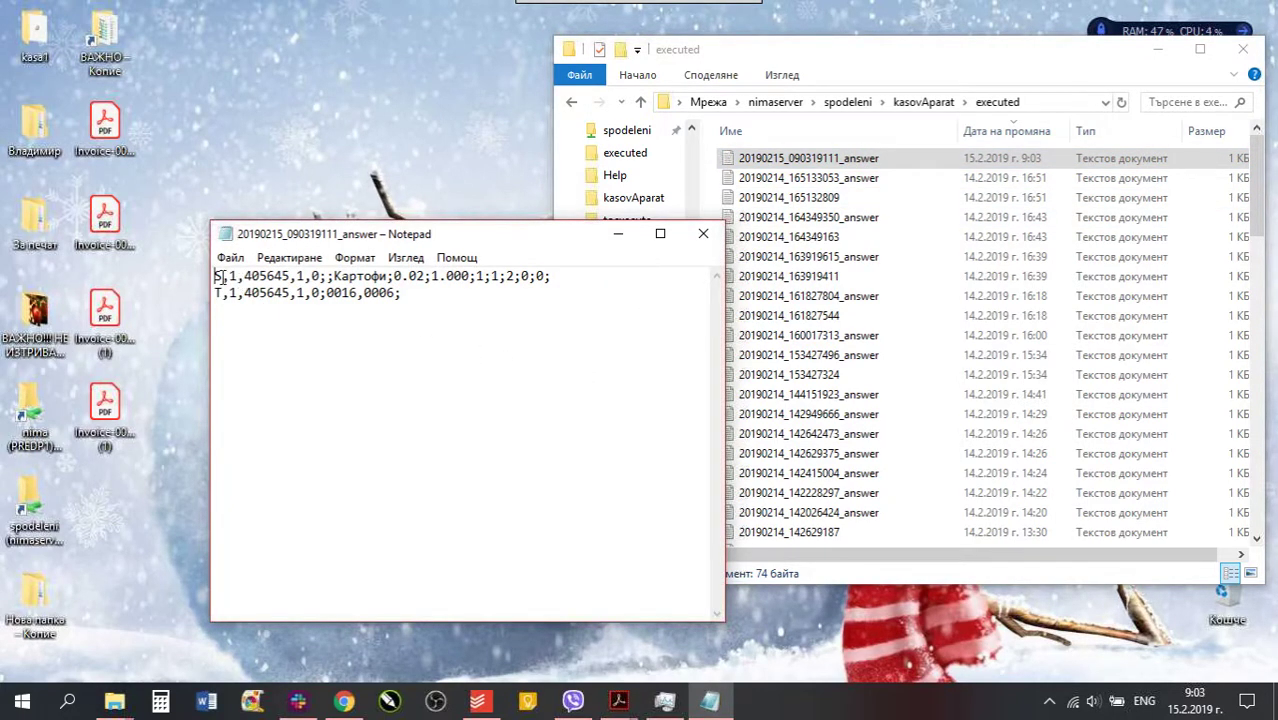
pyautogui.moveTo(220, 278); pyautogui.dragTo(451, 302)
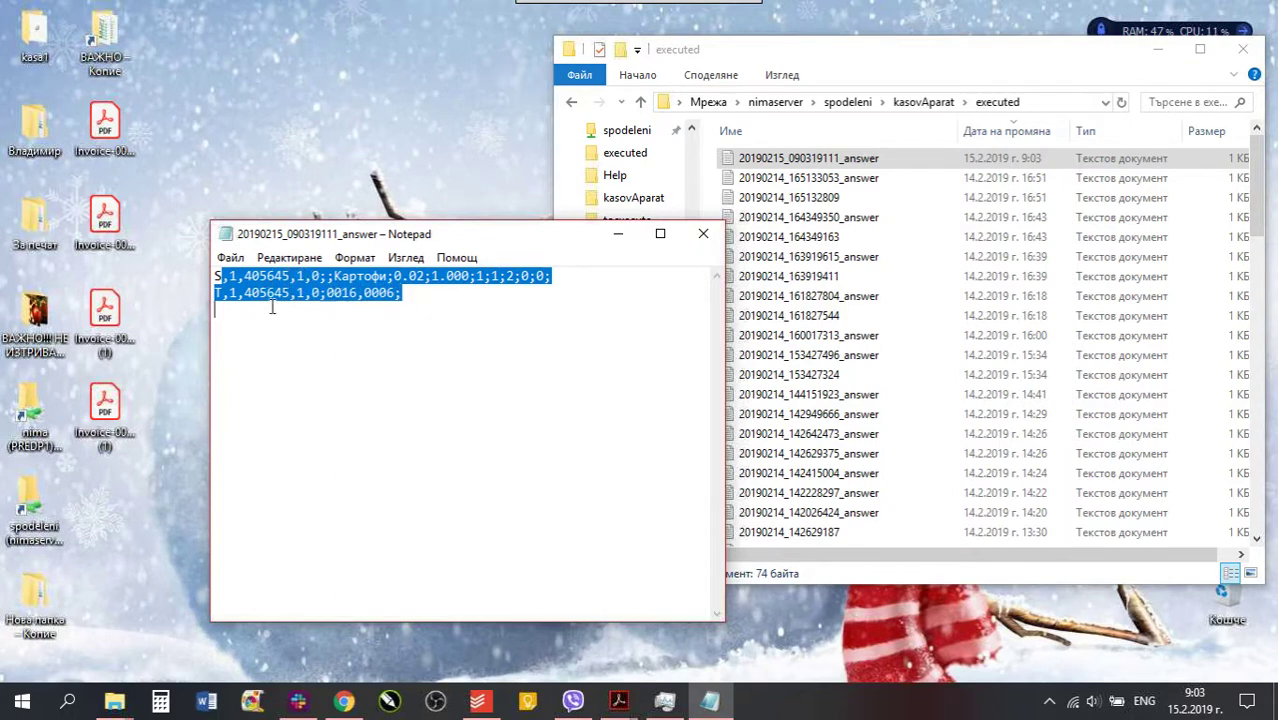
pyautogui.click(430, 320)
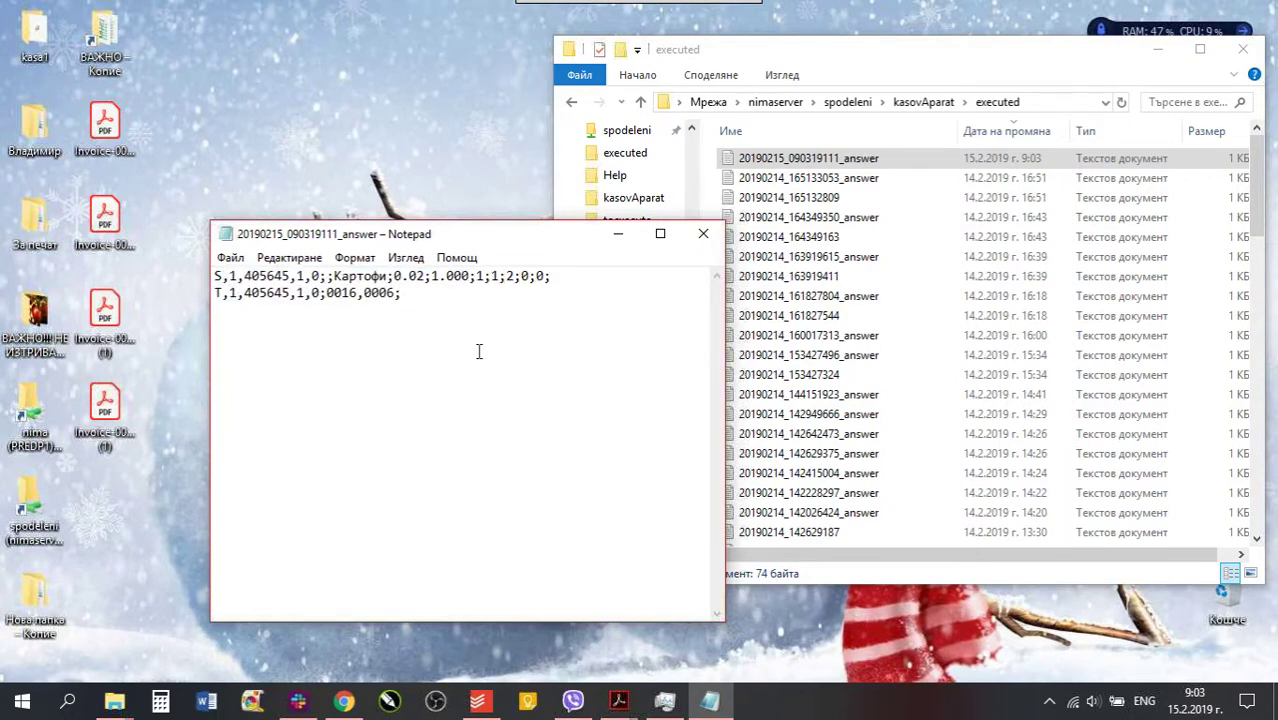
pyautogui.click(707, 235)
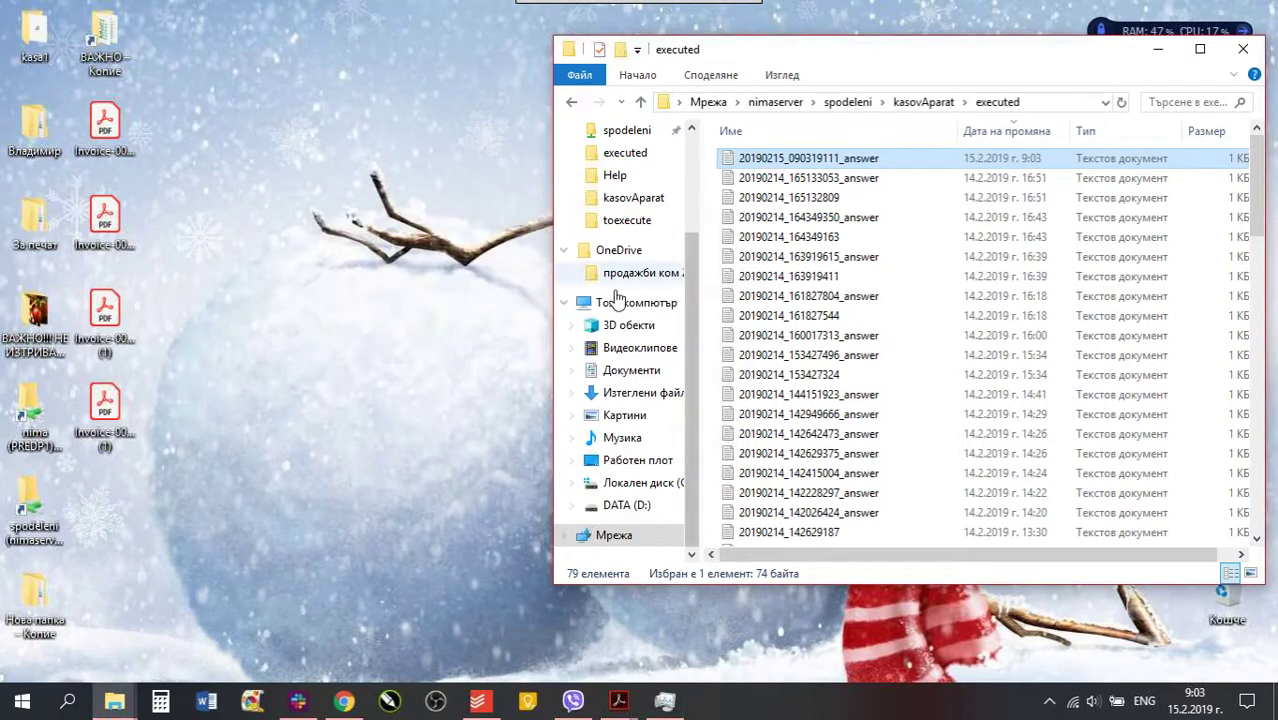
pyautogui.moveTo(385, 180); pyautogui.dragTo(503, 298)
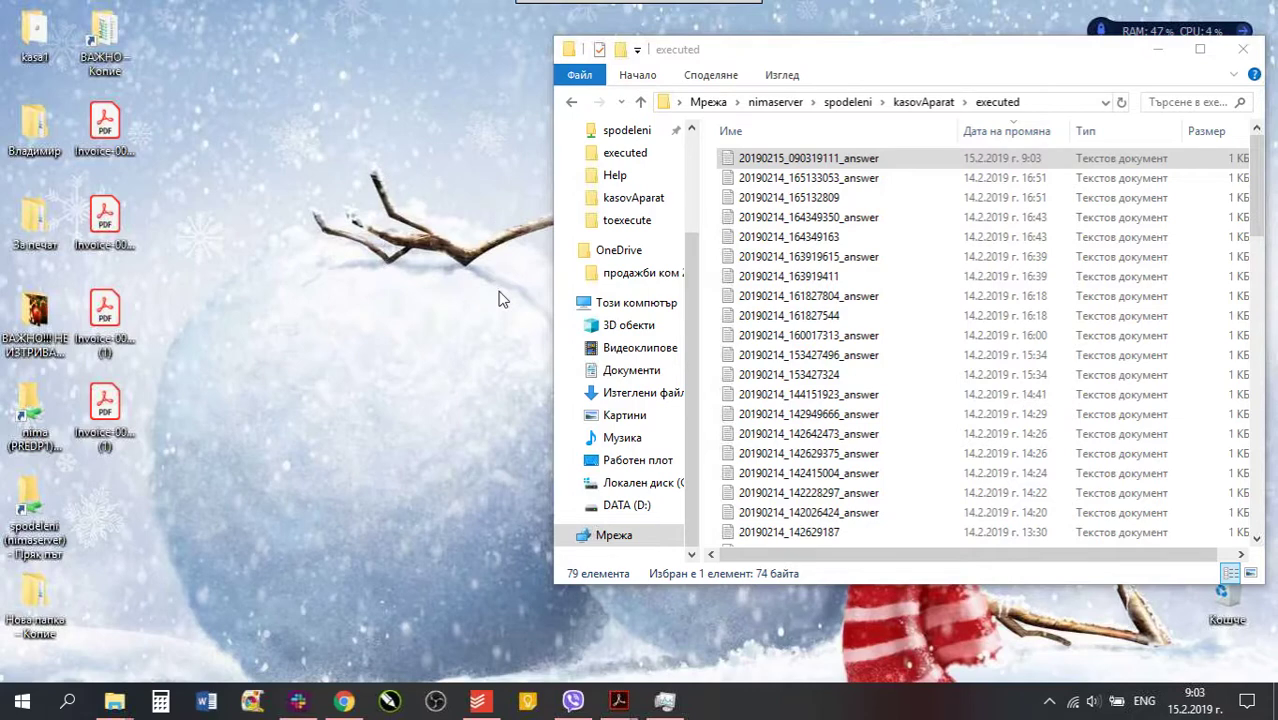